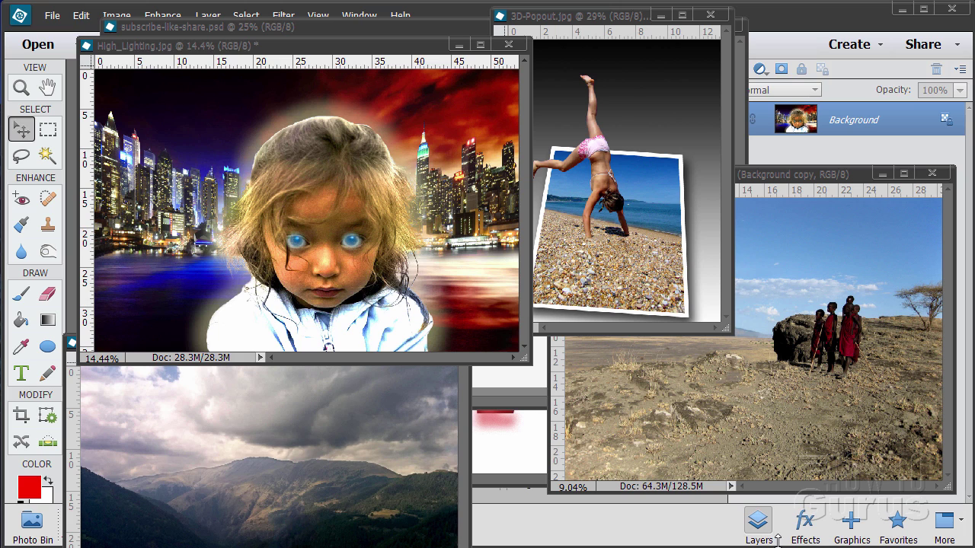
Minimize the High_Lighting.jpg, 3D-Popout.jpg, Background copy landscape and mountains01.psd image windows, and close description.jpg.
left_click(459, 46)
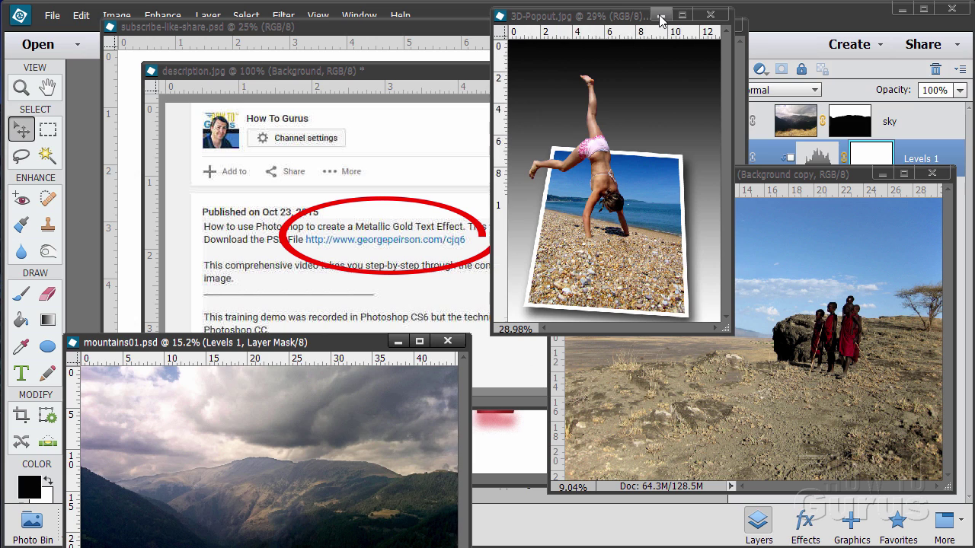
left_click(660, 16)
left_click(881, 176)
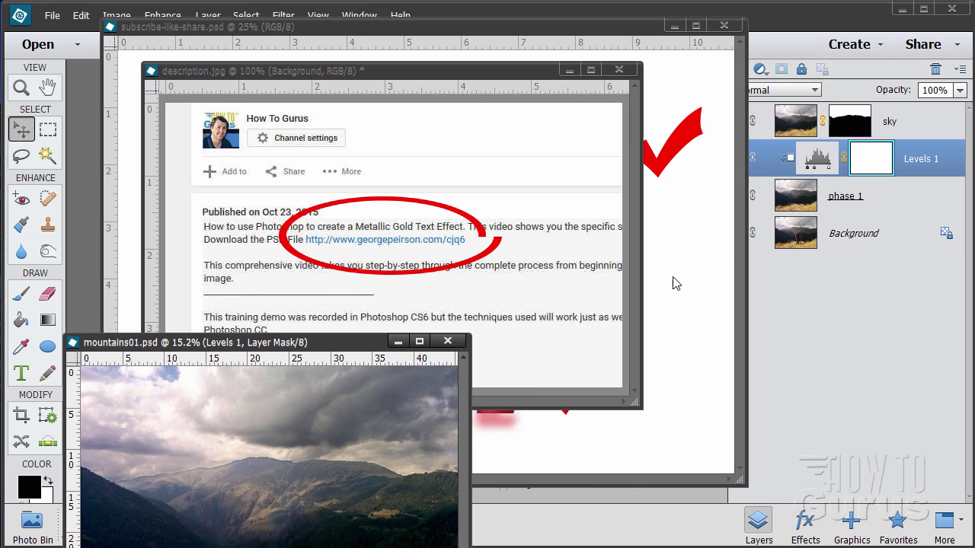
left_click(397, 341)
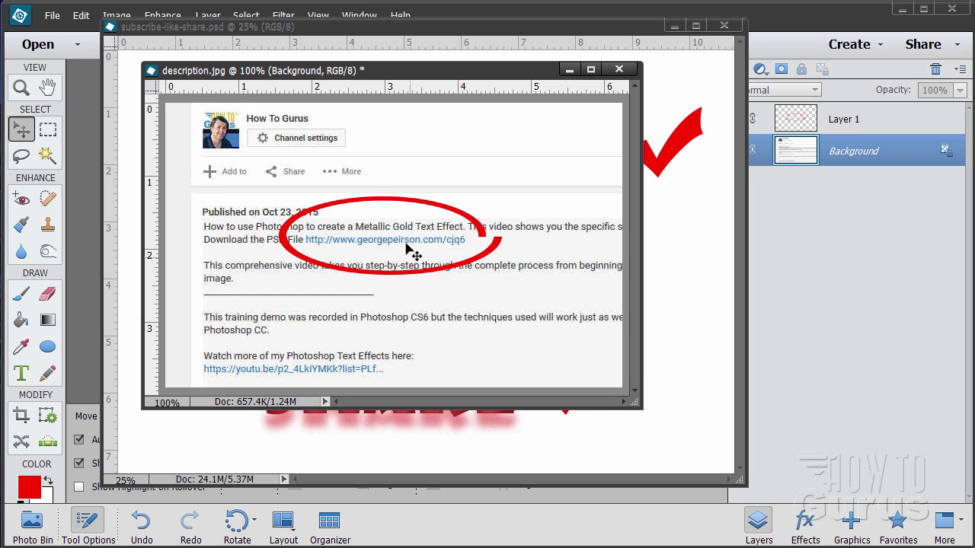
left_click(618, 69)
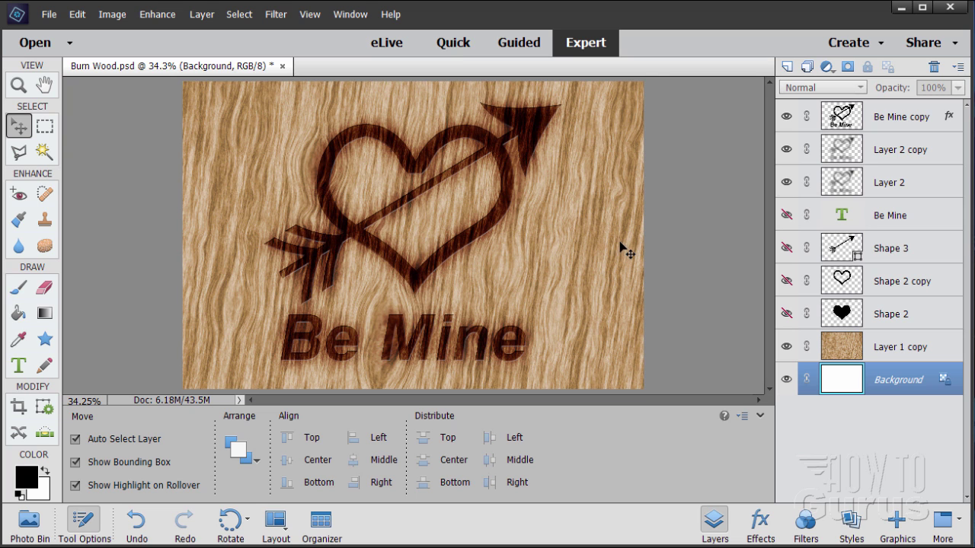
Close the Burn Wood.psd document, saving its changes in Photoshop format with layers over the existing file.
left_click(282, 67)
left_click(425, 235)
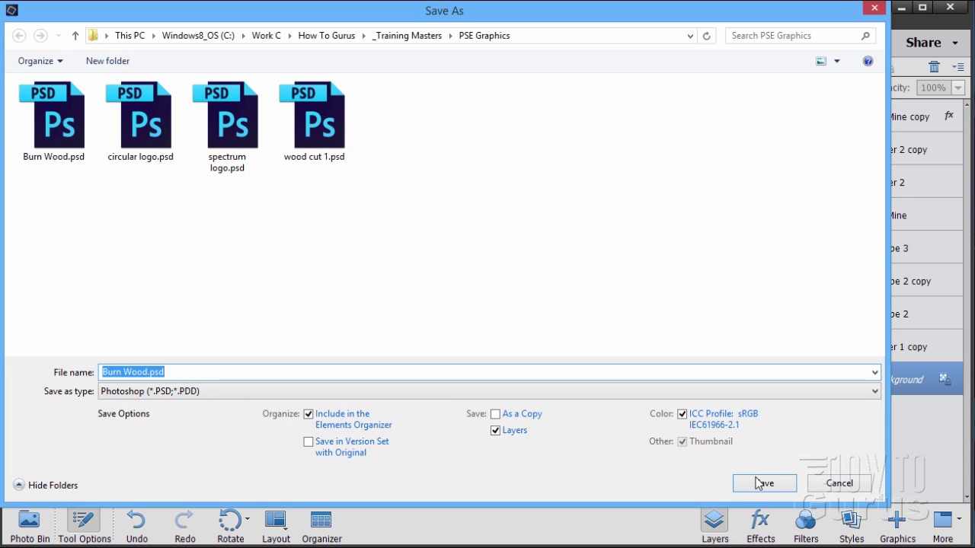
left_click(758, 483)
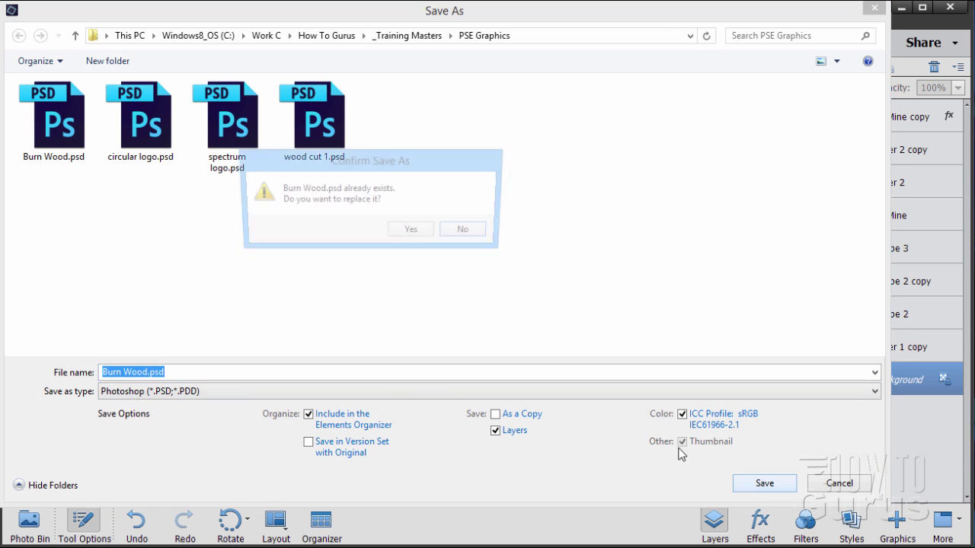
left_click(403, 230)
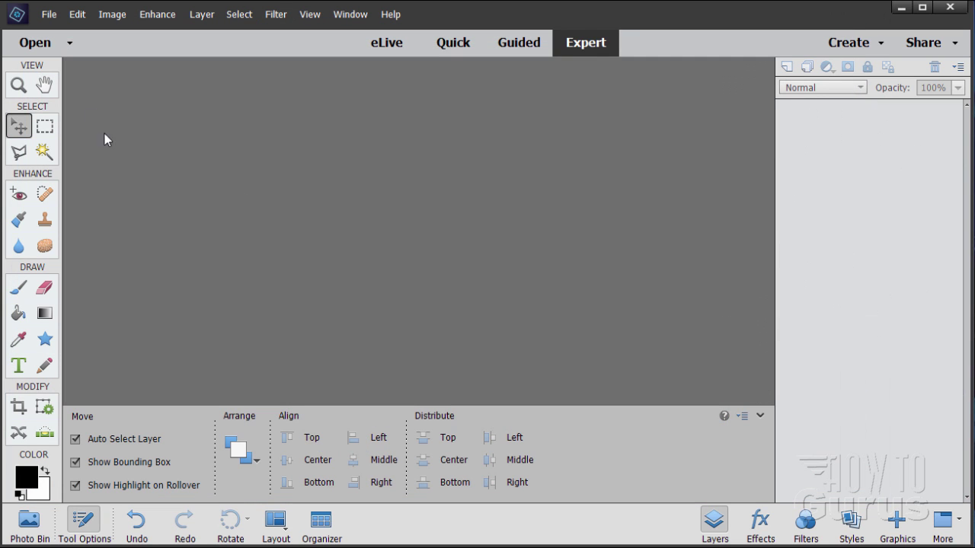
Start a new blank file with the Default Photoshop Elements Size document type.
left_click(50, 15)
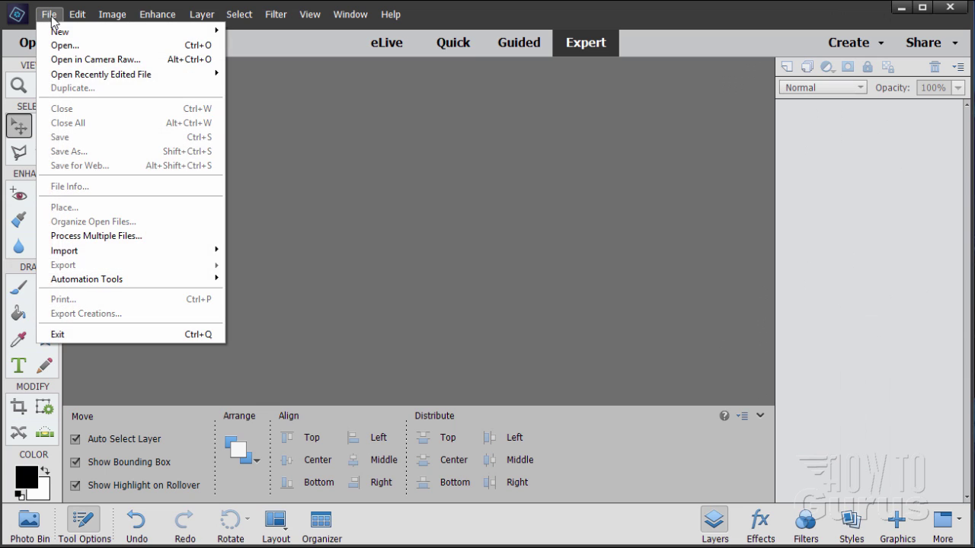
mouse_move(61, 31)
left_click(233, 31)
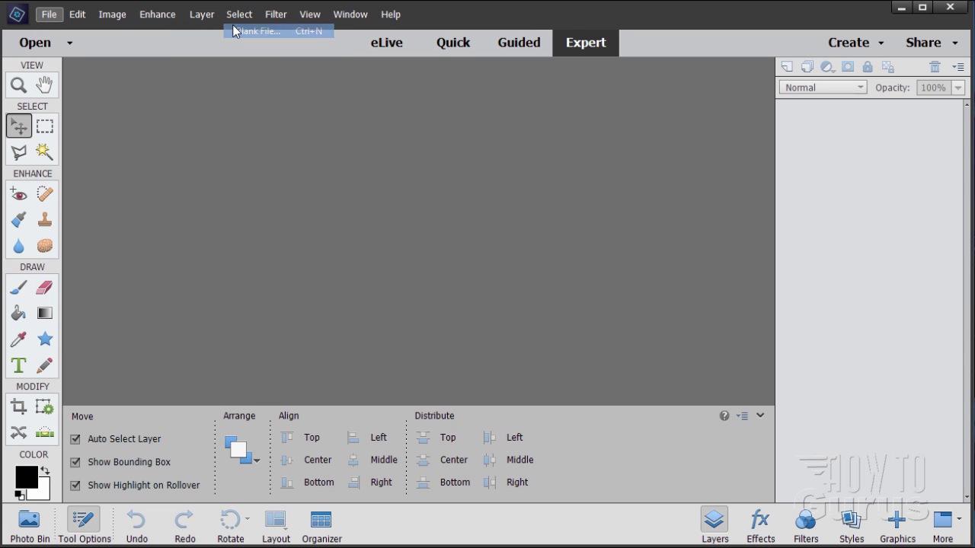
left_click(406, 90)
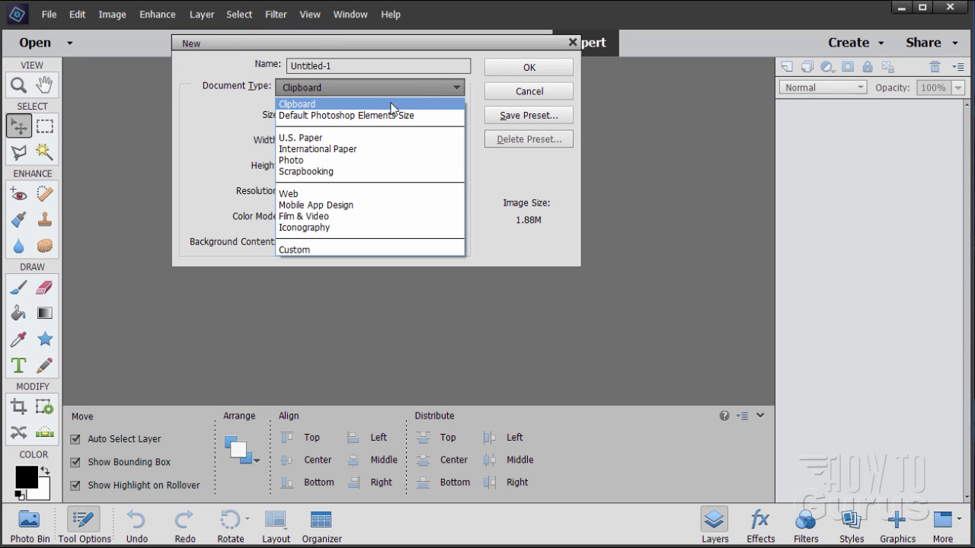
left_click(351, 118)
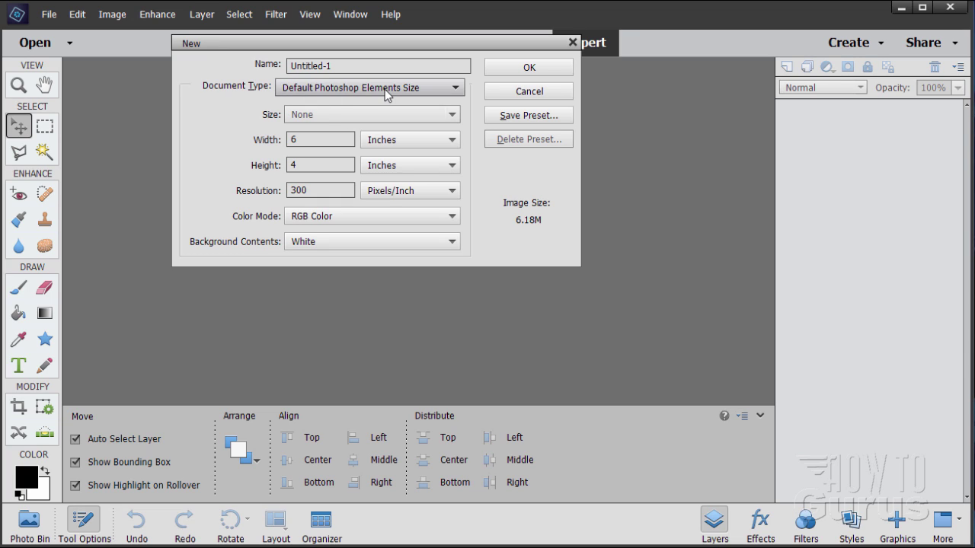
View the new document's dimensions in pixels and switch the units back to inches.
left_click(454, 139)
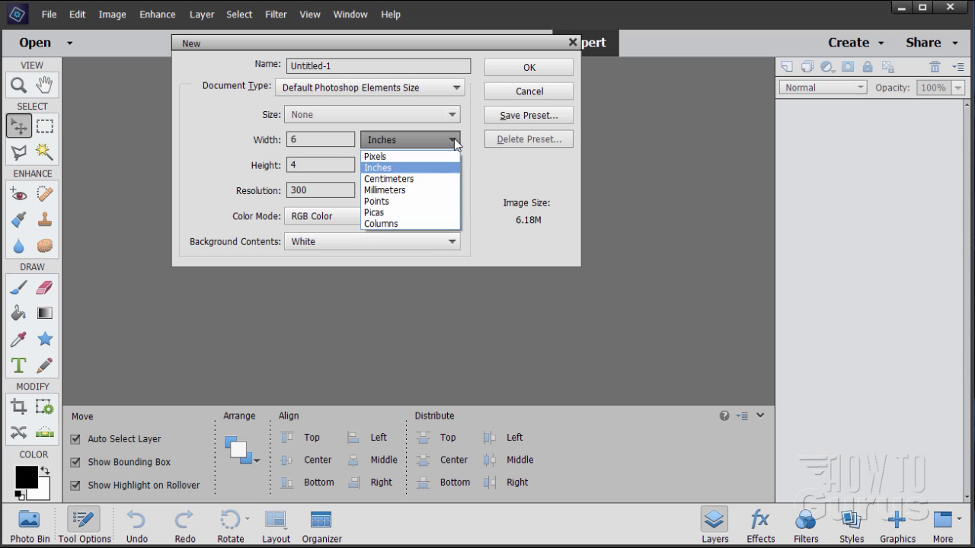
left_click(420, 157)
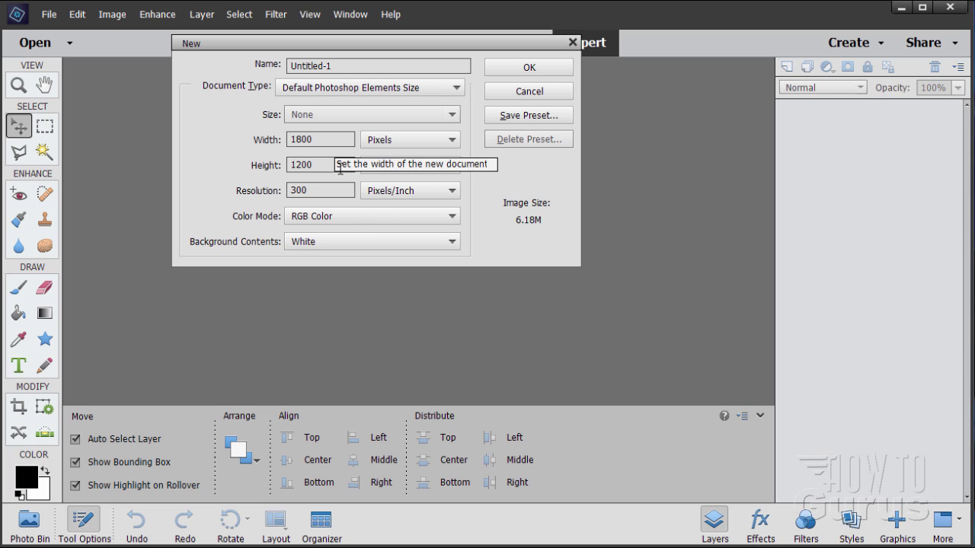
left_click(413, 139)
left_click(416, 168)
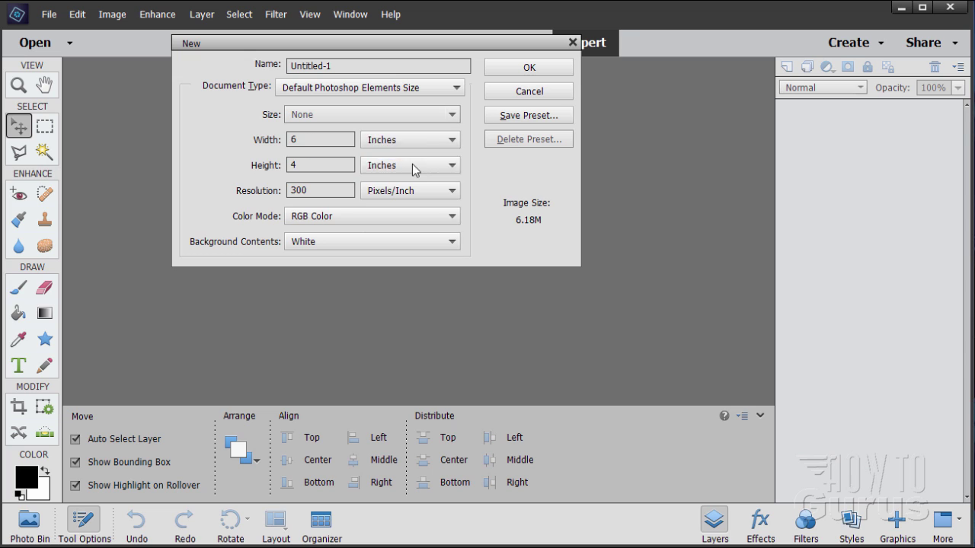
Create the 6 × 4 inch document at 300 pixels/inch and duplicate its Background layer.
left_click(518, 68)
left_click_drag(337, 69, 407, 60)
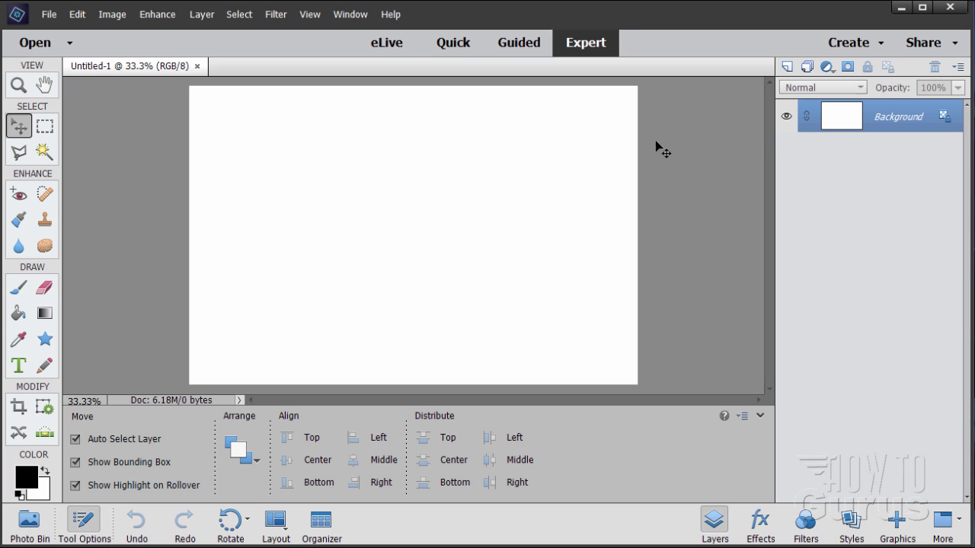
left_click_drag(850, 123, 788, 67)
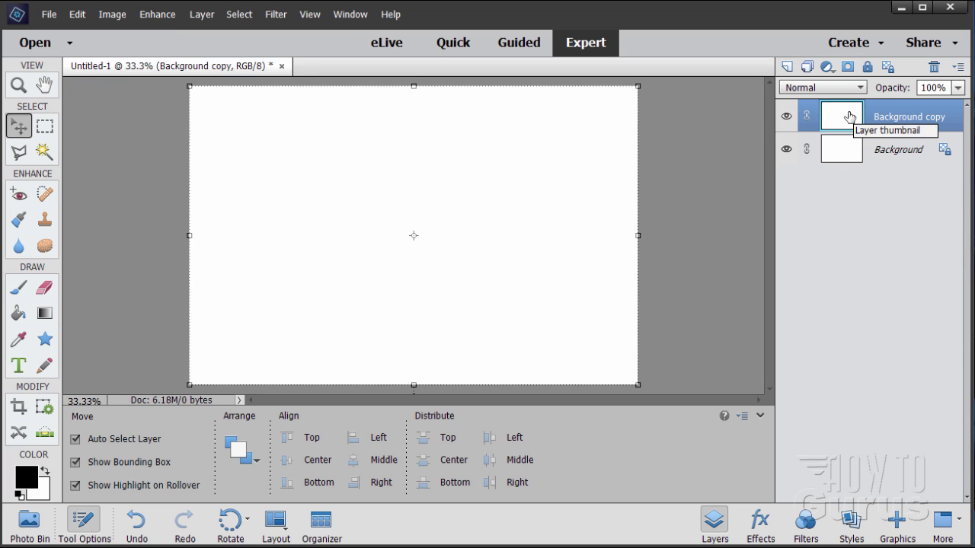
Apply the Fibers render filter to the Background copy layer with variance 16 and strength 4, randomizing the pattern several times.
left_click(278, 17)
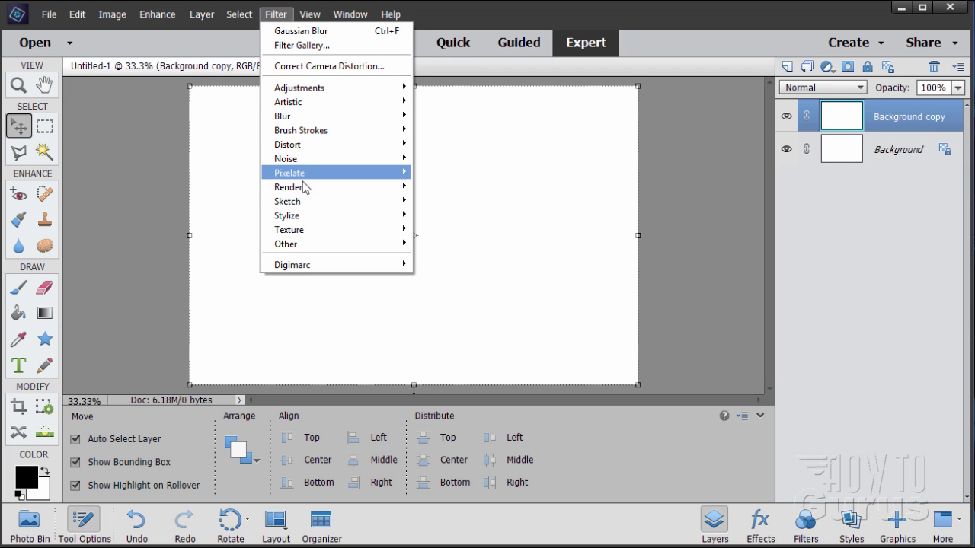
mouse_move(304, 188)
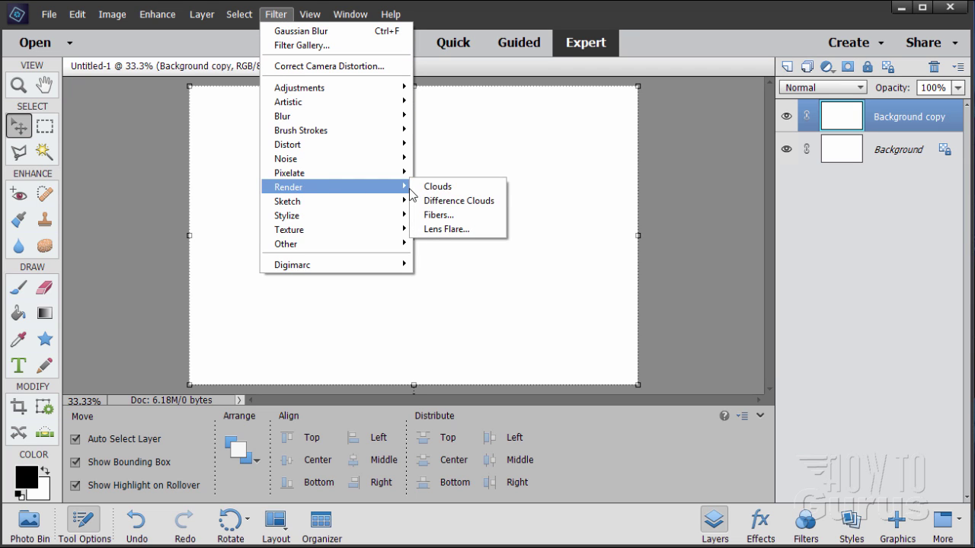
left_click(454, 216)
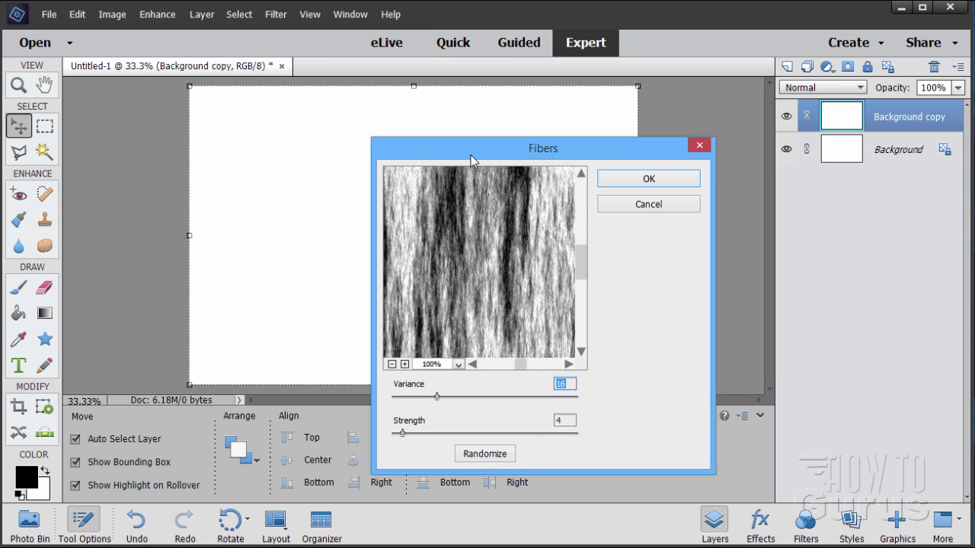
left_click_drag(470, 153, 423, 130)
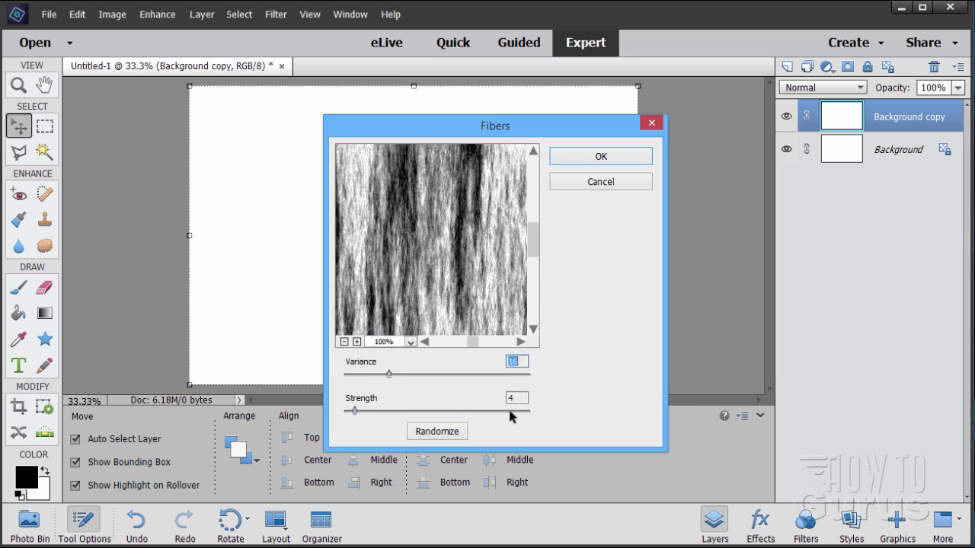
left_click(452, 433)
left_click(447, 433)
left_click(443, 433)
left_click(444, 437)
left_click(441, 436)
left_click(439, 433)
left_click(439, 434)
left_click(440, 436)
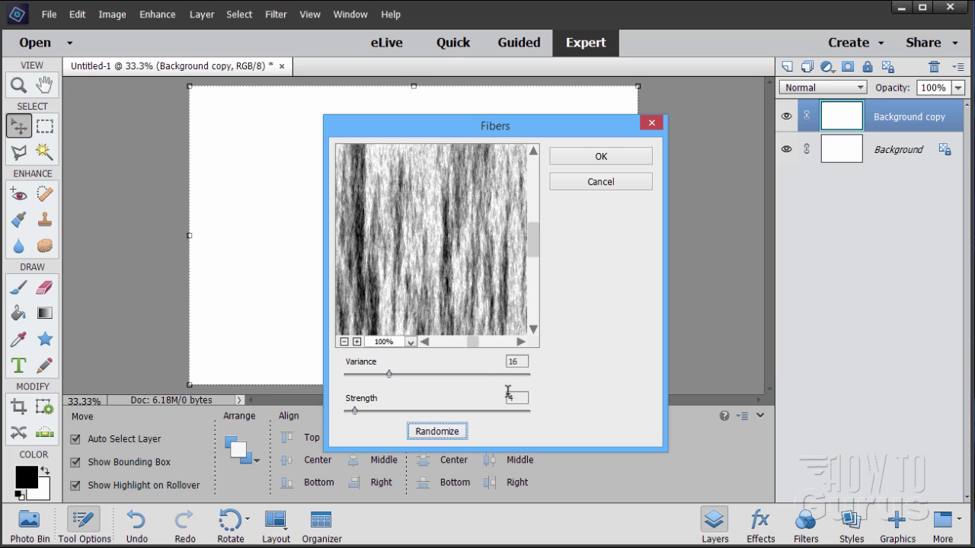
left_click(446, 431)
left_click(442, 430)
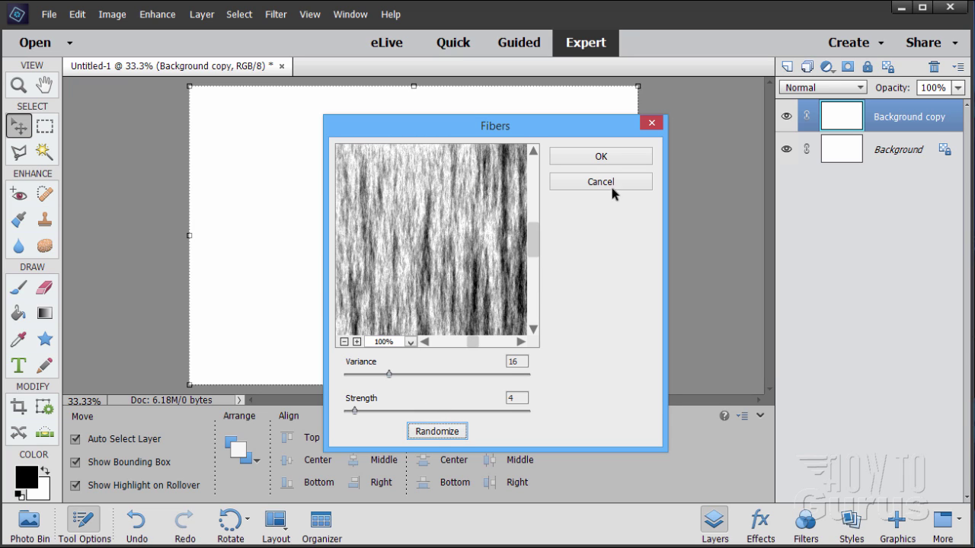
left_click(609, 156)
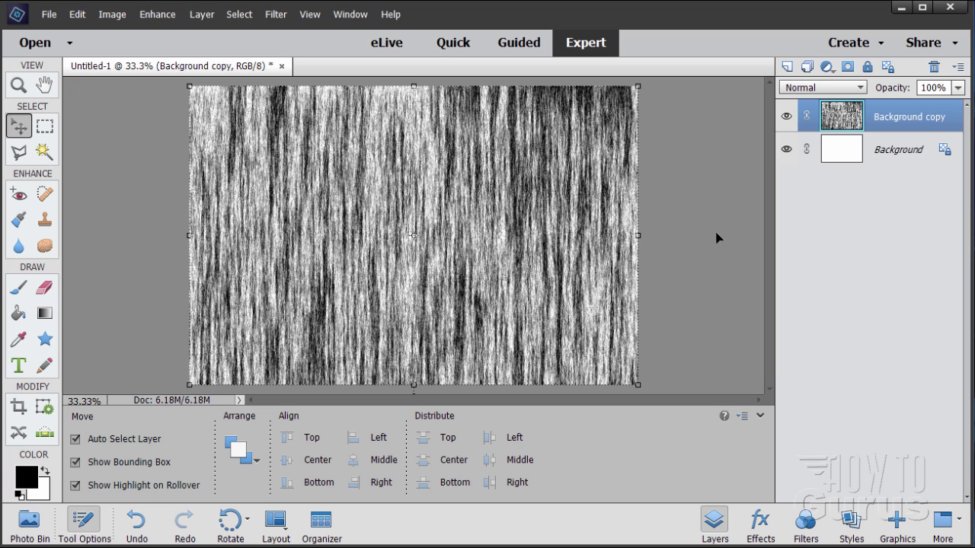
Rotate the fiber texture layer clockwise by about 15 degrees and commit the transform.
left_click(637, 237)
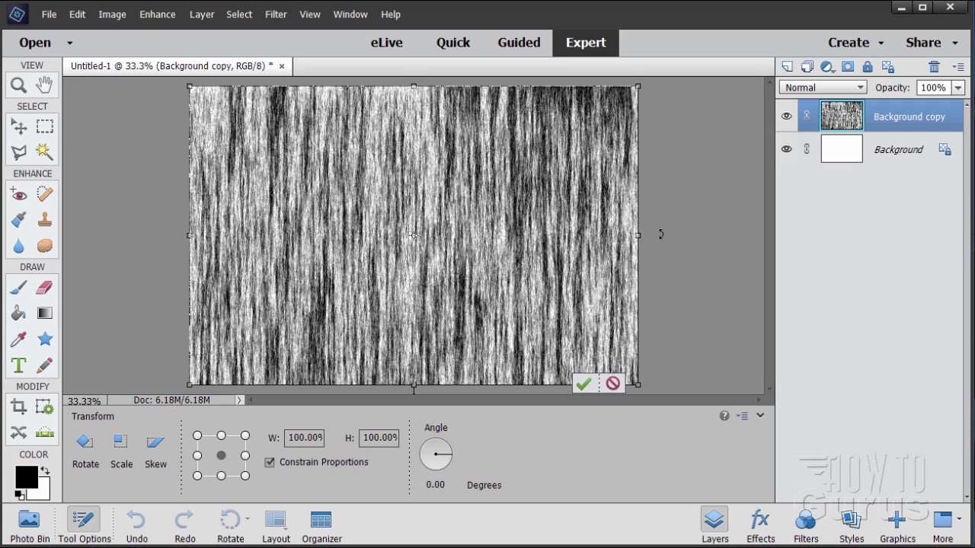
left_click_drag(660, 234, 655, 299)
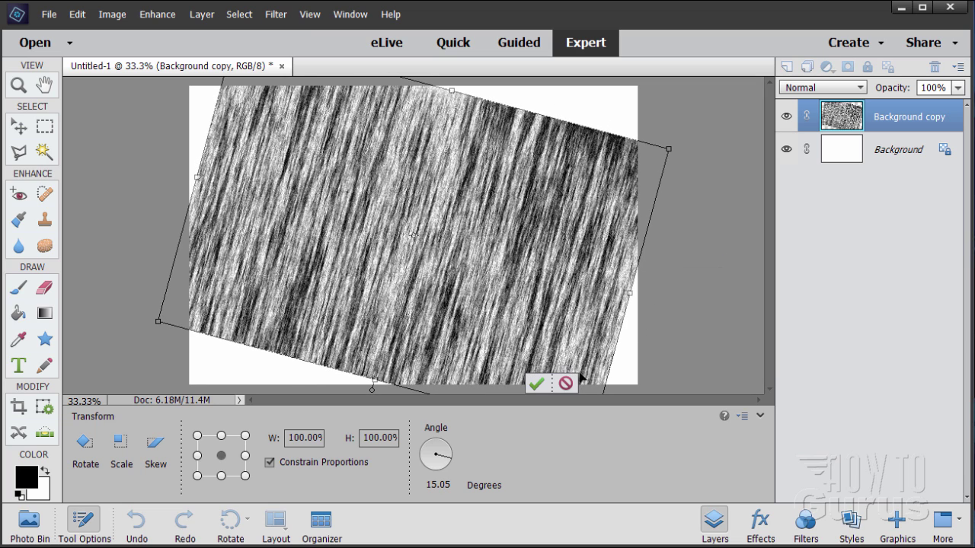
left_click(536, 384)
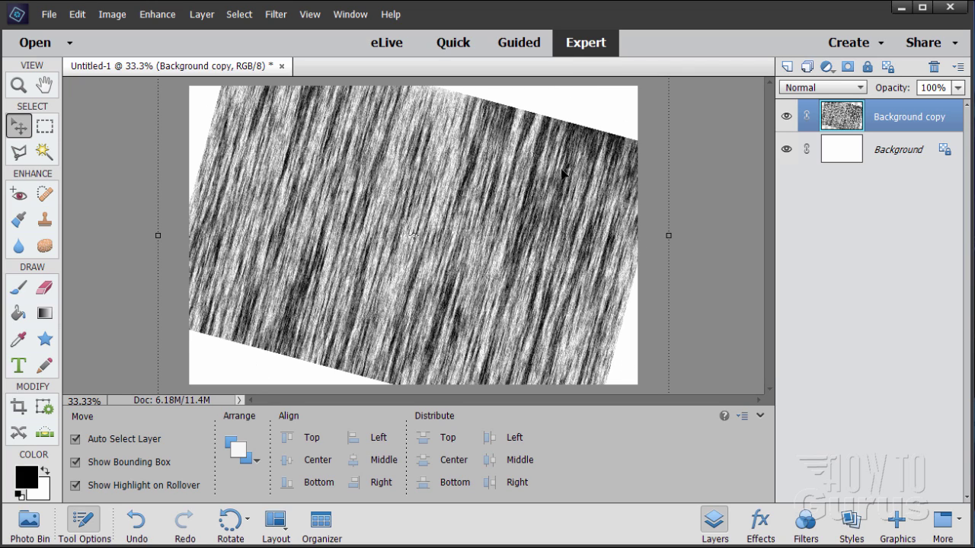
Stretch the rotated fiber layer to about 130% width and increase its height so it covers the canvas's white corners.
left_click(19, 84)
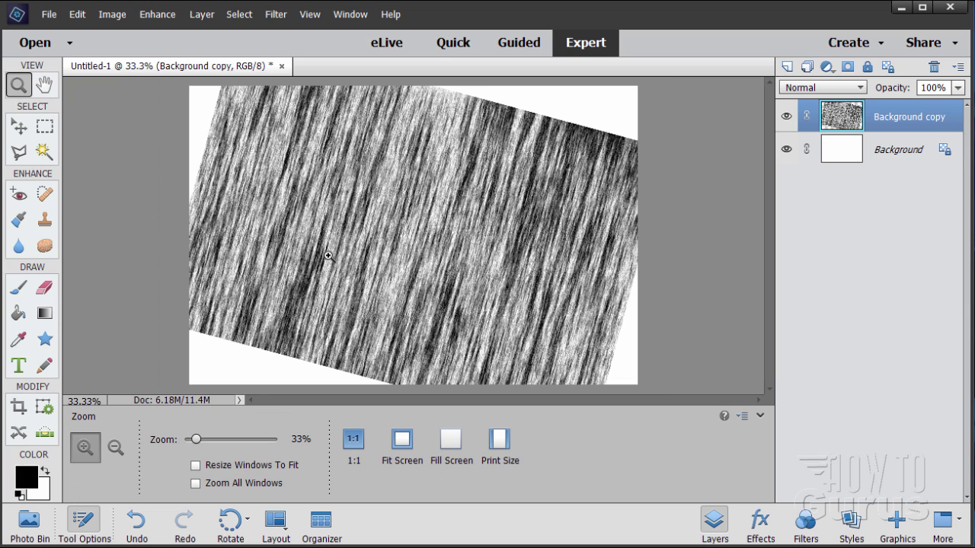
left_click(388, 247, "alt")
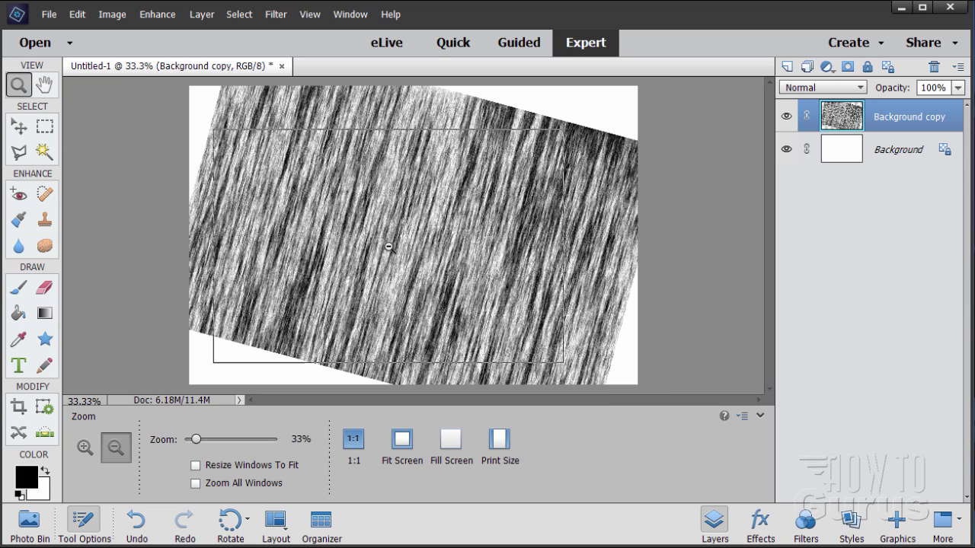
left_click(388, 247, "alt")
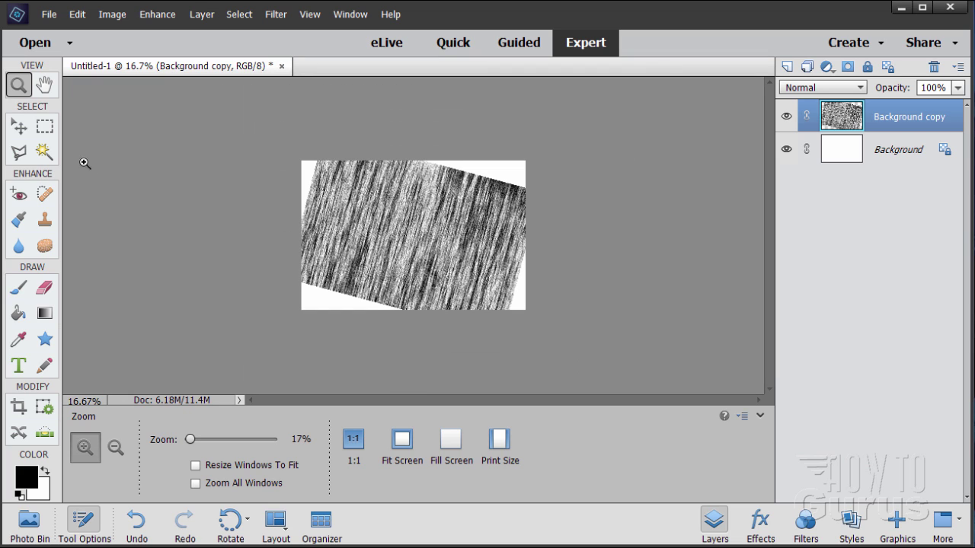
left_click(24, 135)
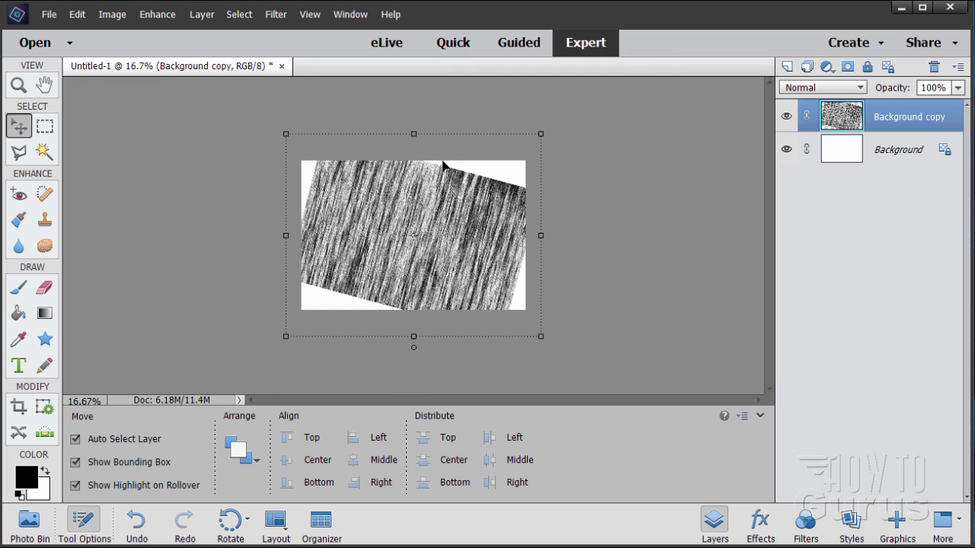
left_click_drag(537, 240, 571, 235)
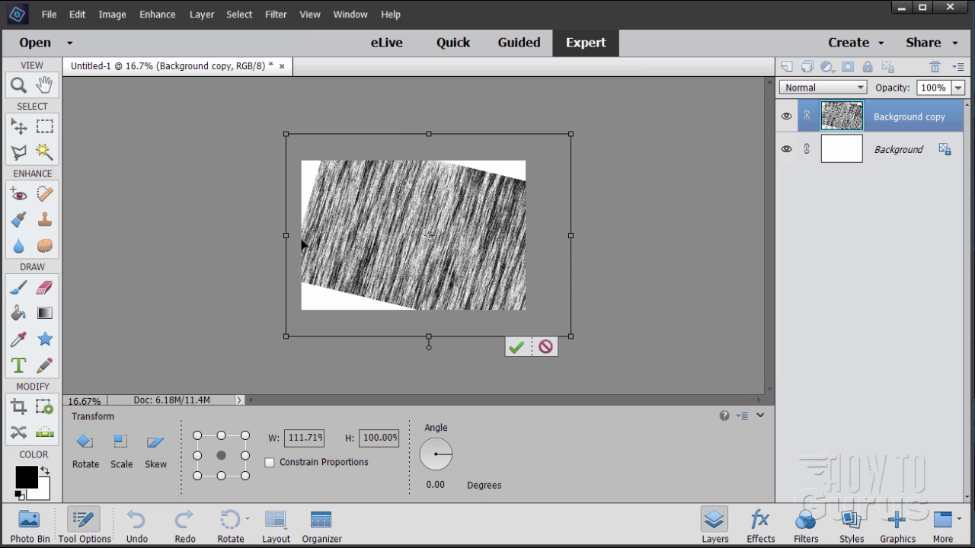
left_click_drag(287, 237, 238, 235)
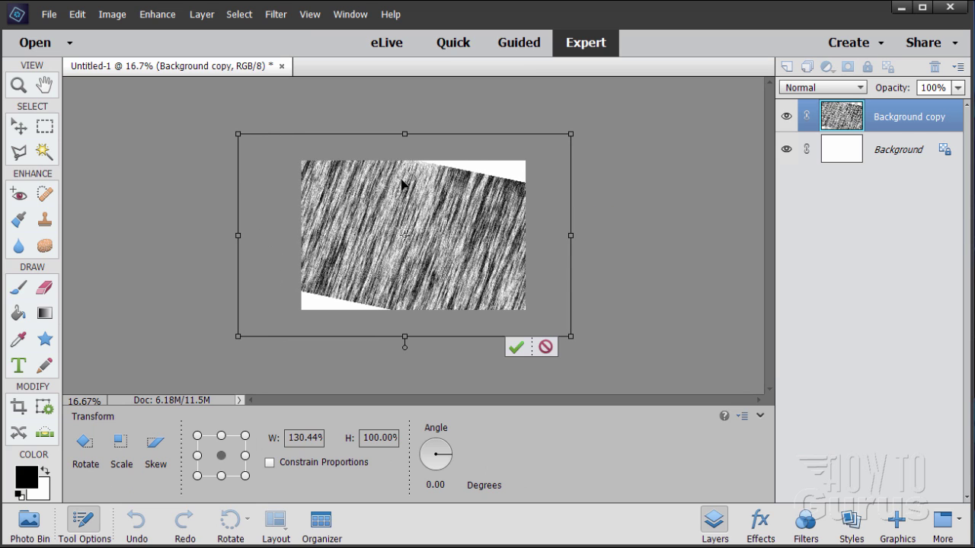
left_click_drag(410, 135, 404, 100)
left_click_drag(404, 337, 404, 378)
left_click_drag(405, 100, 404, 89)
left_click(516, 385)
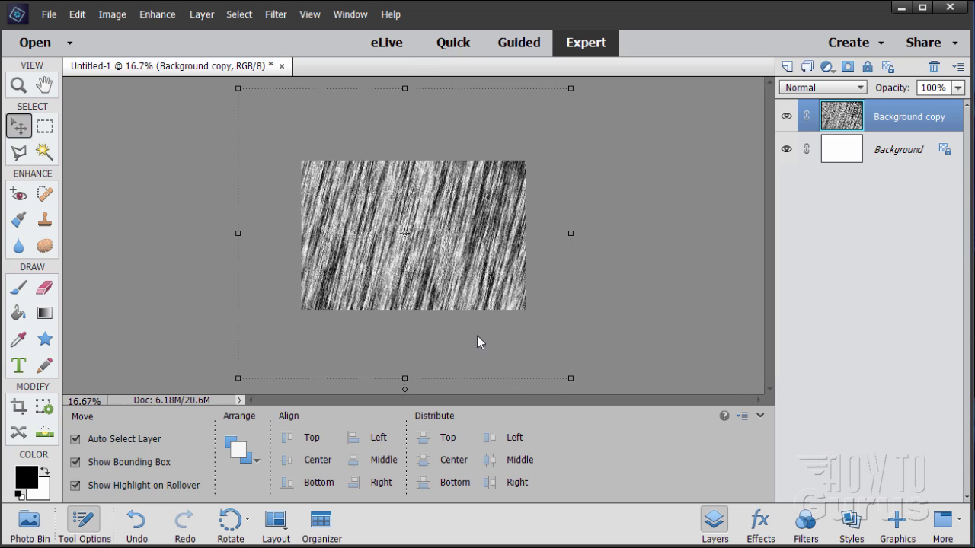
Narrow the fiber texture layer to about 93.5% width, stretch it to about 103.6% height, and commit the transform.
mouse_move(238, 233)
left_mouse_down()
mouse_move(266, 234)
mouse_move(248, 234)
left_mouse_up()
mouse_move(571, 232)
left_mouse_down()
mouse_move(551, 233)
mouse_move(560, 233)
left_mouse_up()
left_click_drag(403, 383, 408, 351)
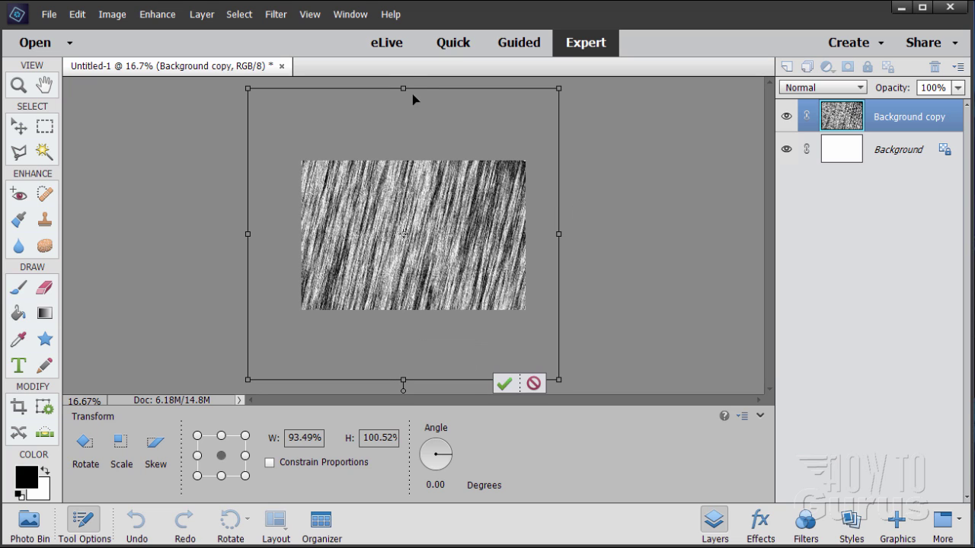
left_click_drag(404, 89, 406, 79)
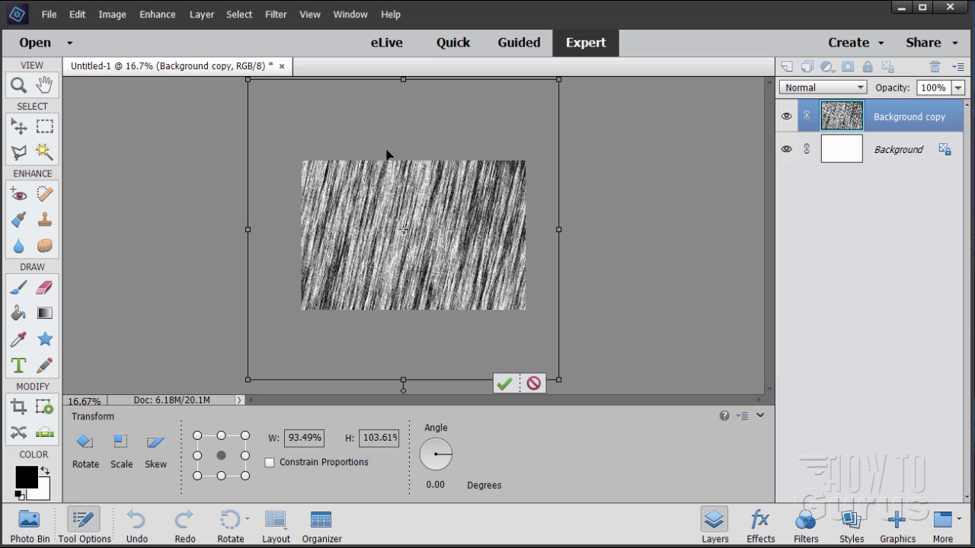
left_click(505, 384)
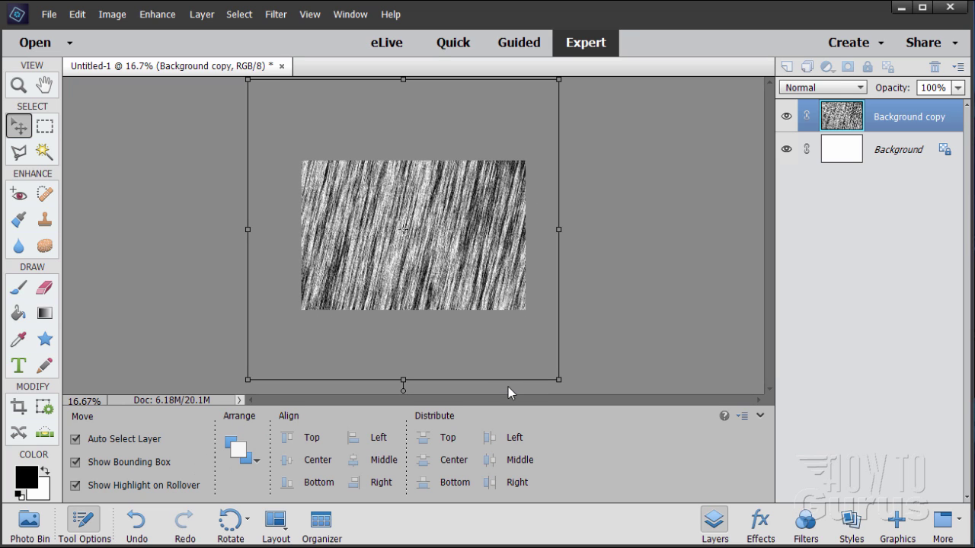
Start a Hue/Saturation adjustment on the Background copy layer with Colorize enabled.
left_click(308, 15)
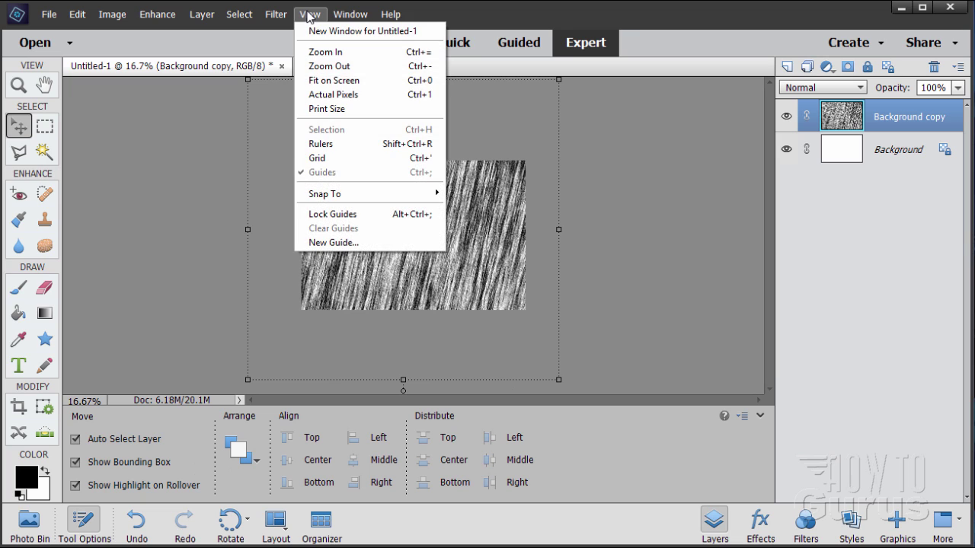
left_click(338, 80)
left_click(860, 156)
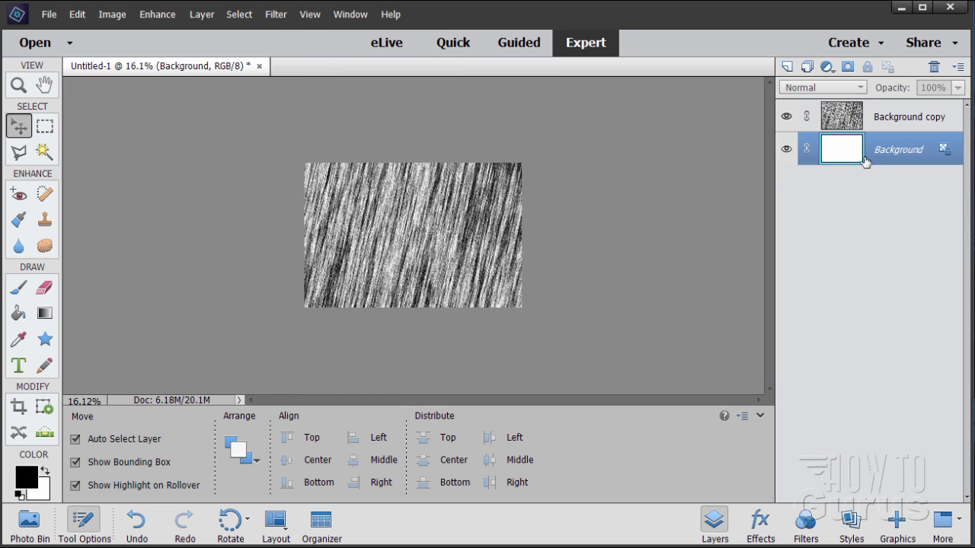
left_click(309, 15)
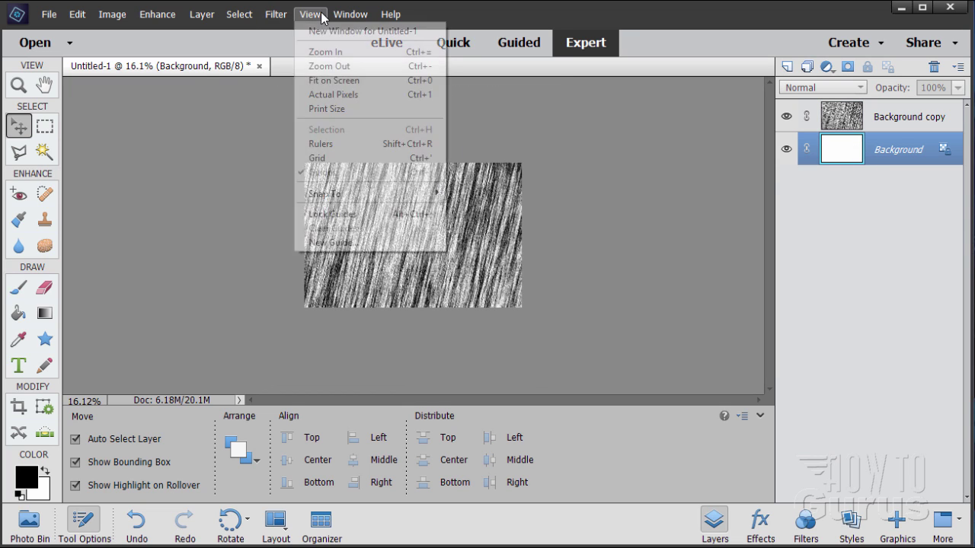
left_click(336, 81)
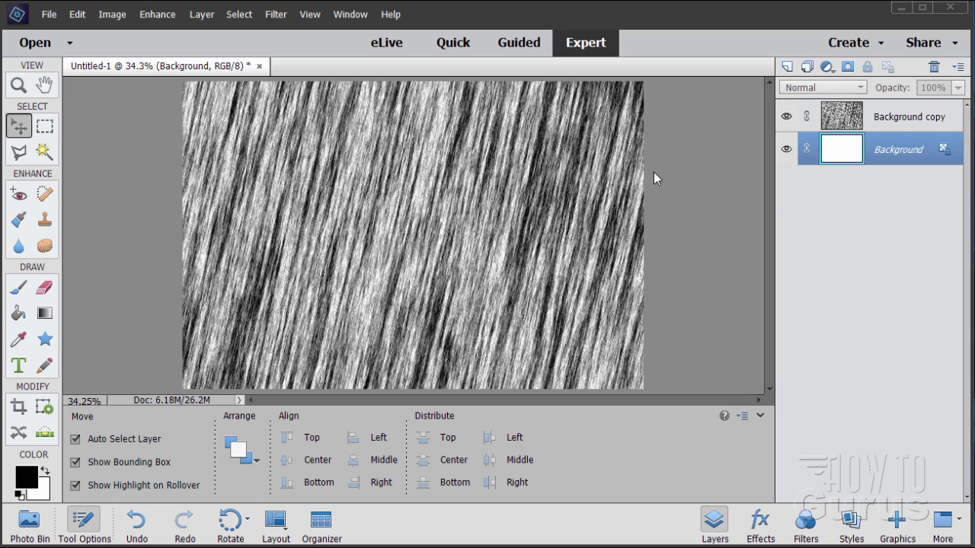
left_click(910, 118)
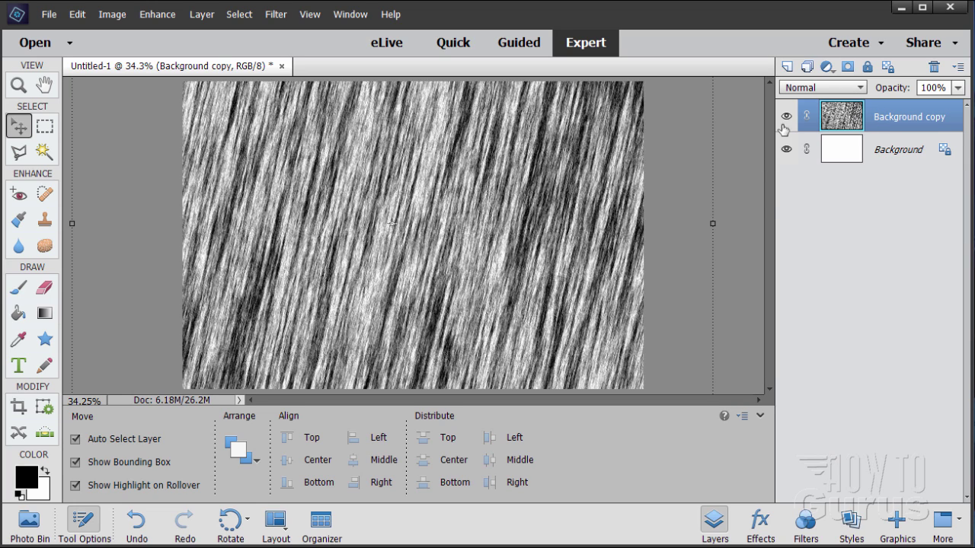
left_click(159, 16)
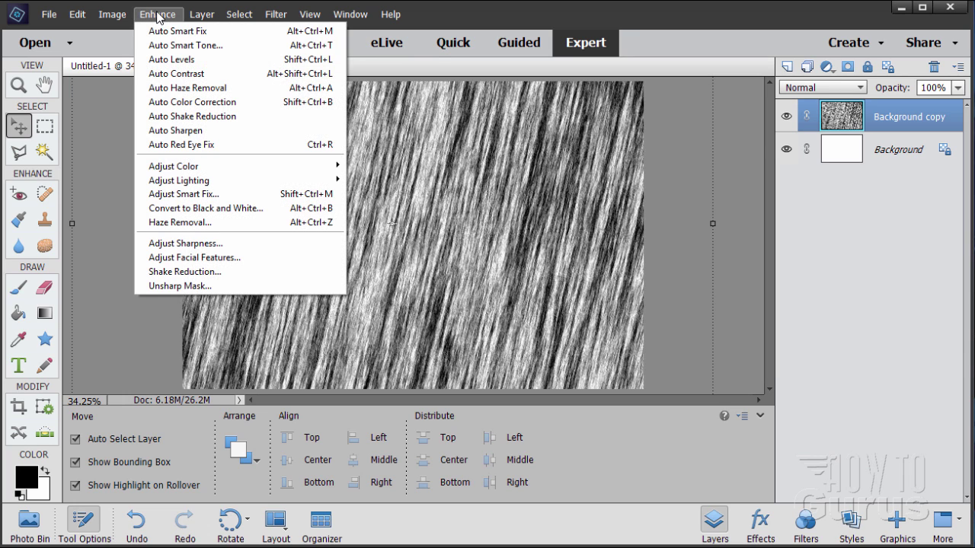
mouse_move(221, 169)
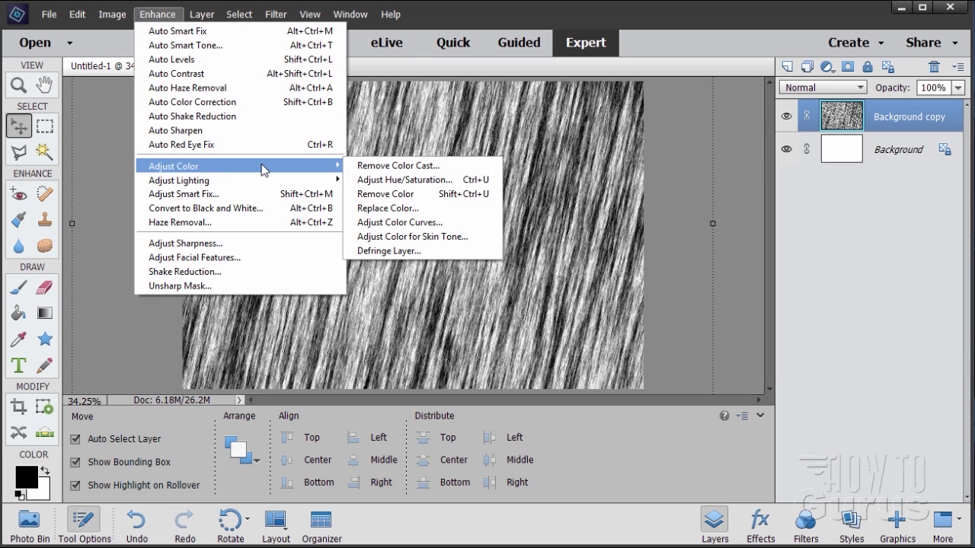
left_click(410, 181)
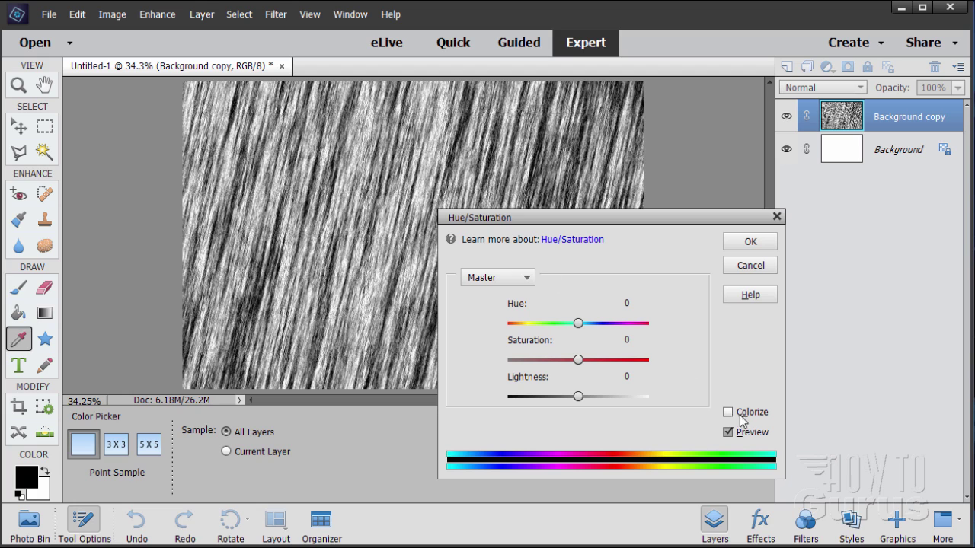
left_click(728, 413)
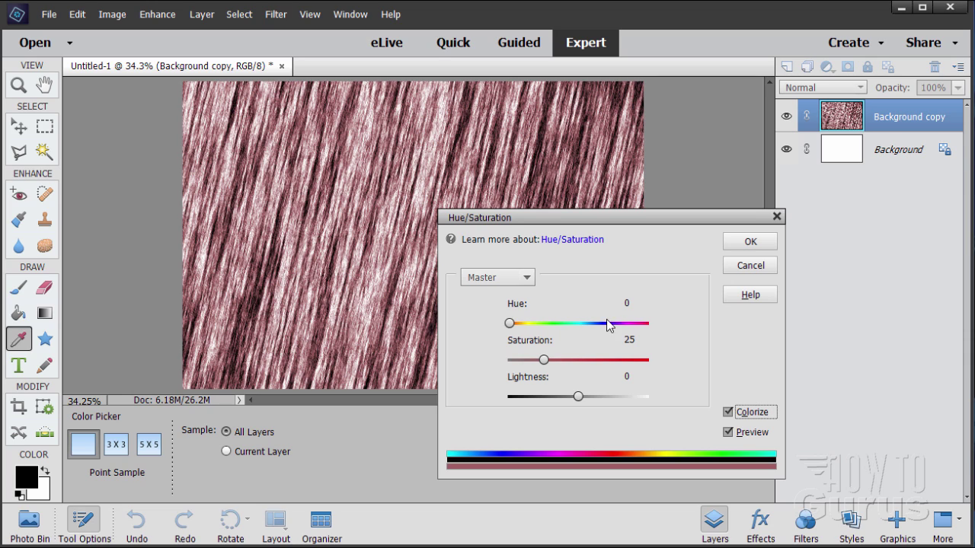
Set the colorized texture's hue to 37, saturation to 52 and lightness to -35, and apply the adjustment.
left_click_drag(635, 307, 619, 304)
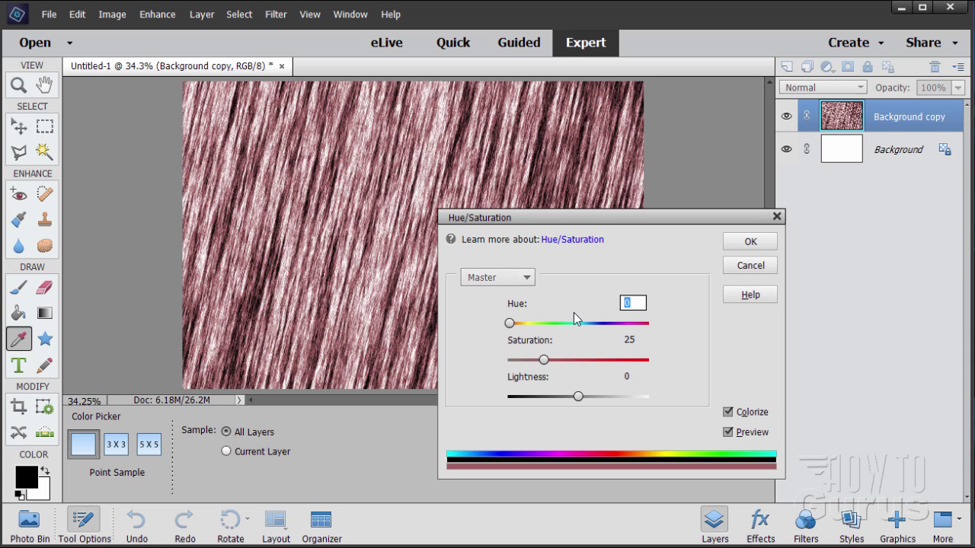
type("37")
left_click_drag(644, 340, 618, 340)
type("52")
left_click_drag(627, 375, 621, 376)
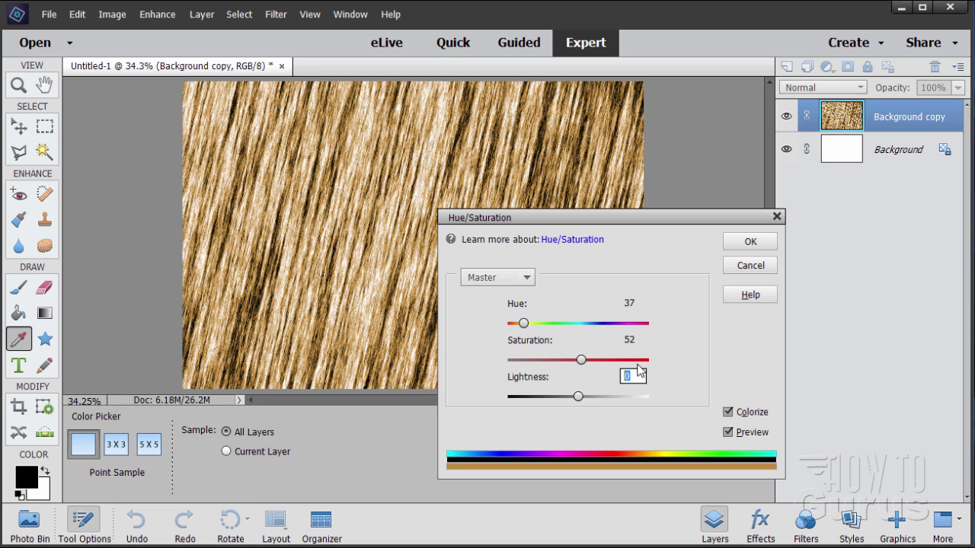
type("35")
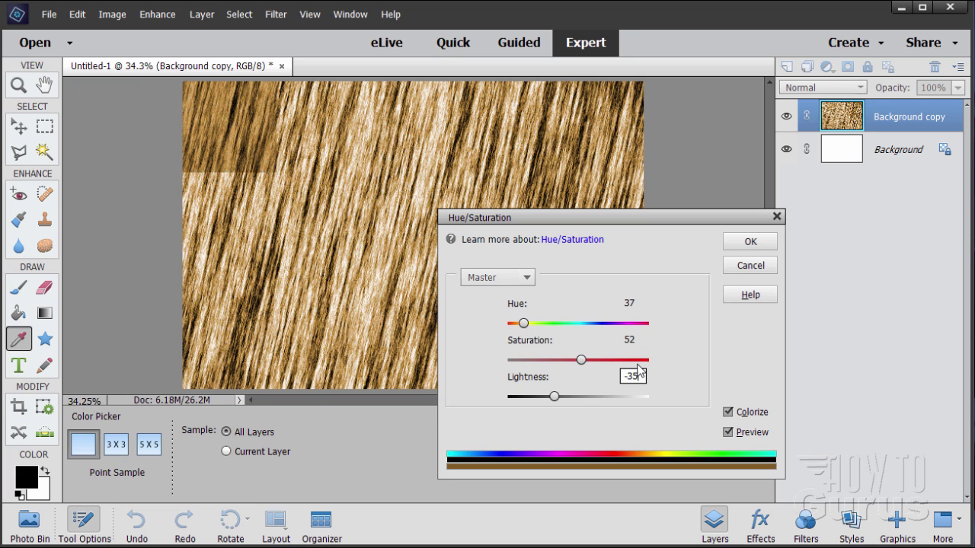
left_click(750, 242)
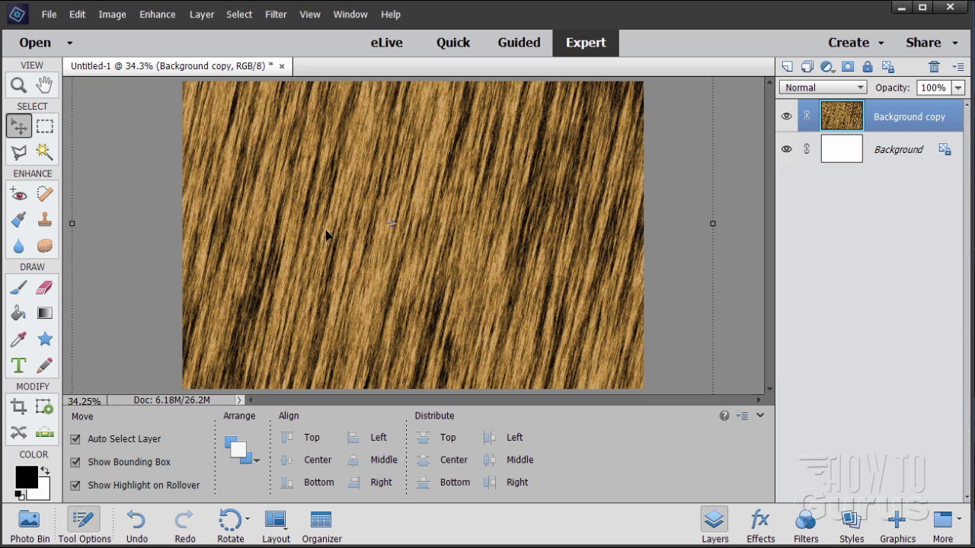
Colorize the Background copy layer again using Hue/Saturation with hue 35, saturation 40 and lightness 36.
left_click(157, 14)
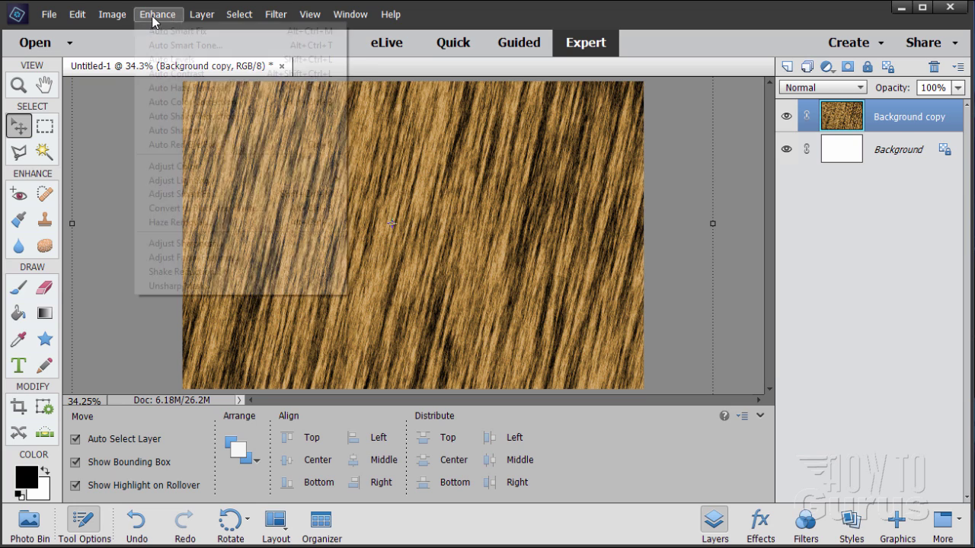
mouse_move(211, 172)
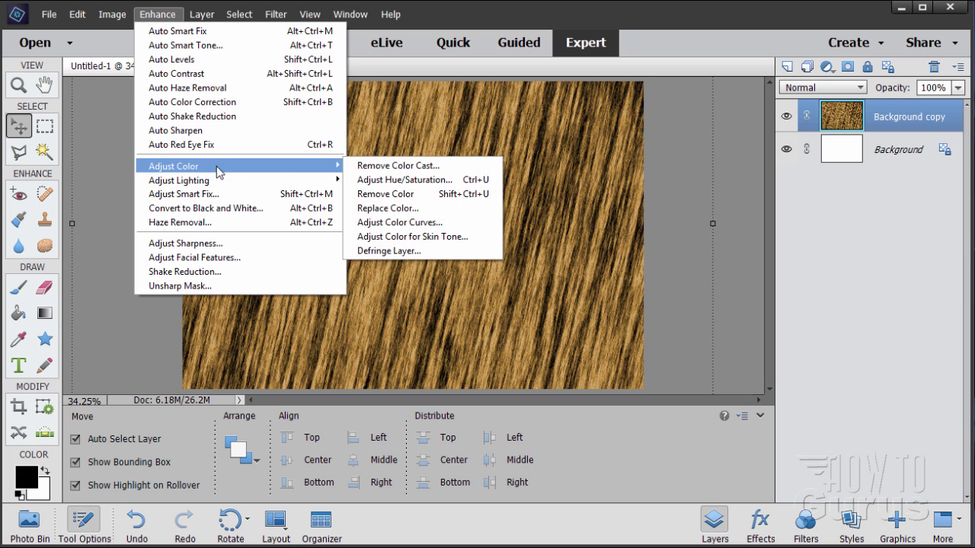
left_click(376, 180)
left_click(727, 412)
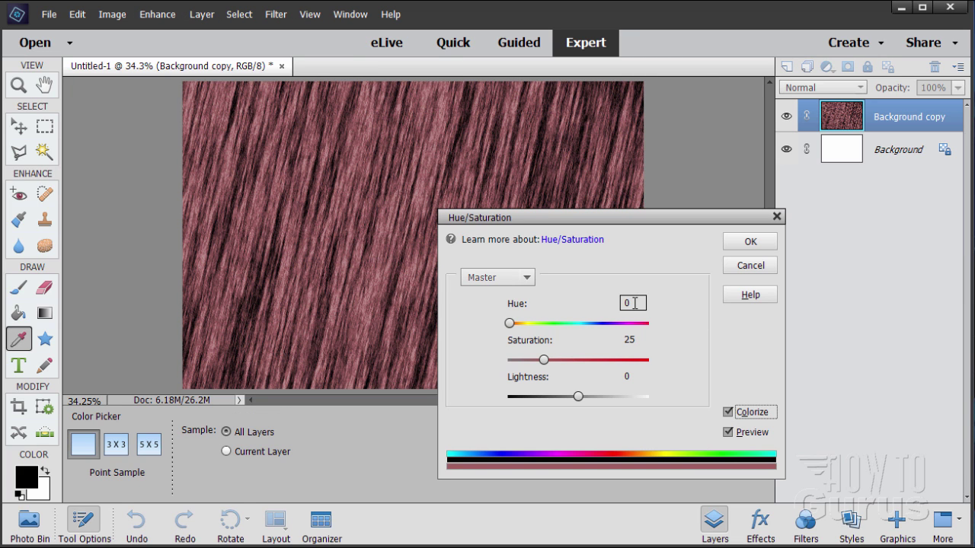
double_click(632, 303)
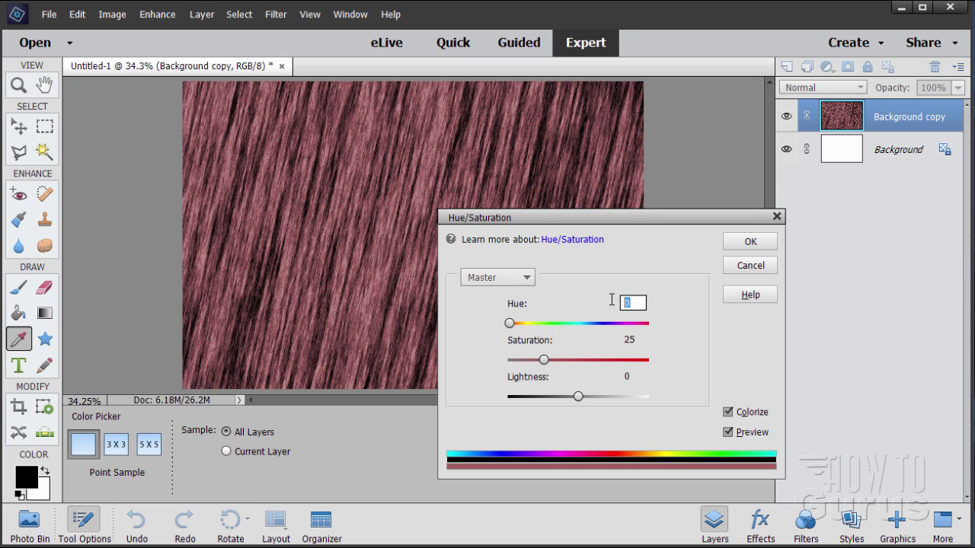
type("35")
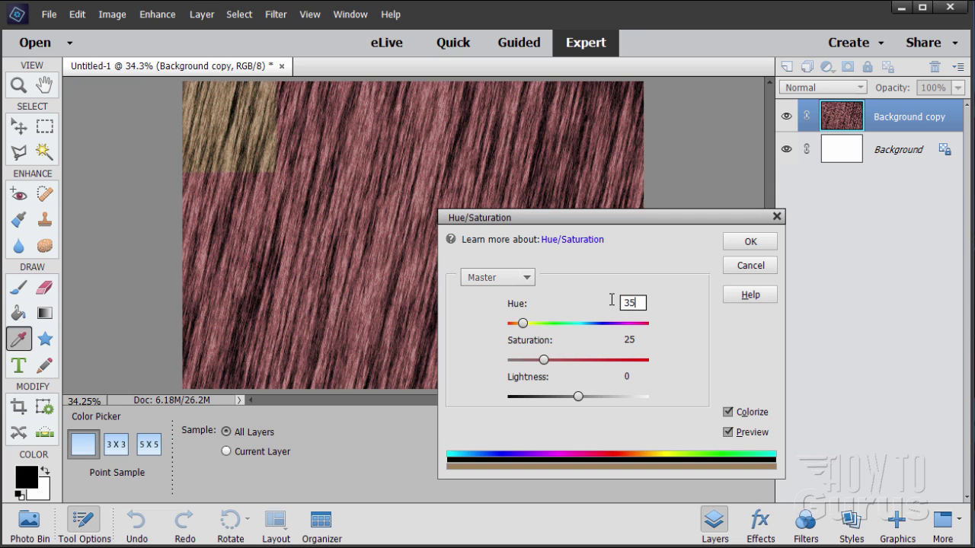
double_click(613, 340)
type("40")
double_click(617, 376)
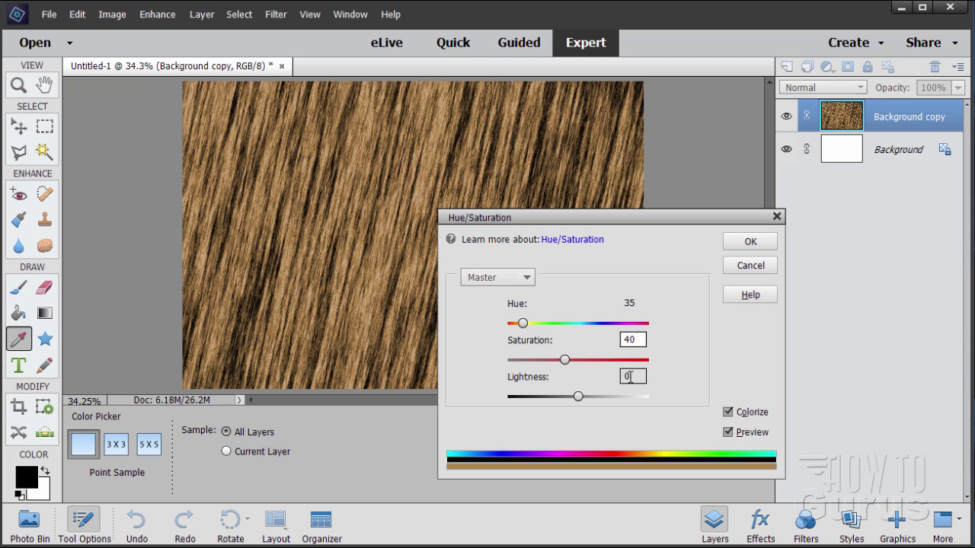
type("36")
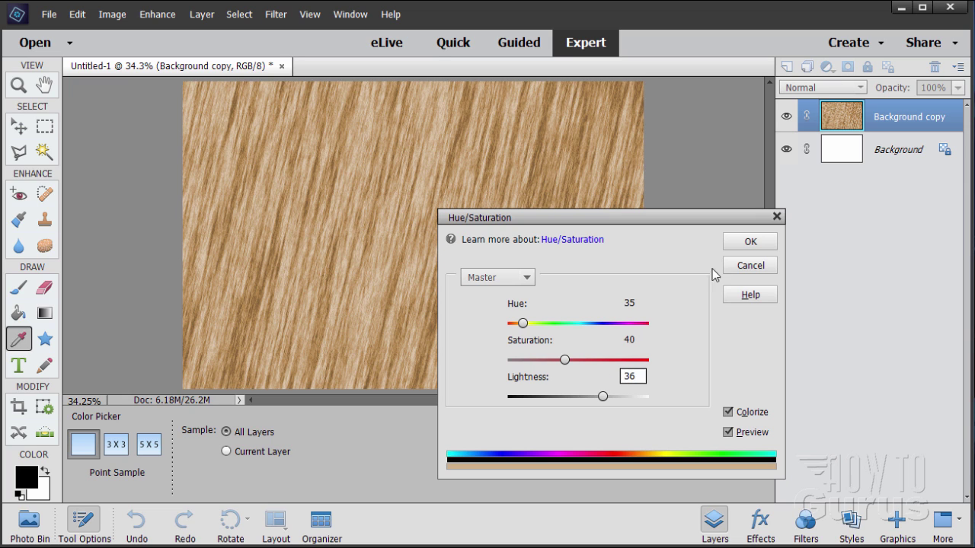
left_click(733, 242)
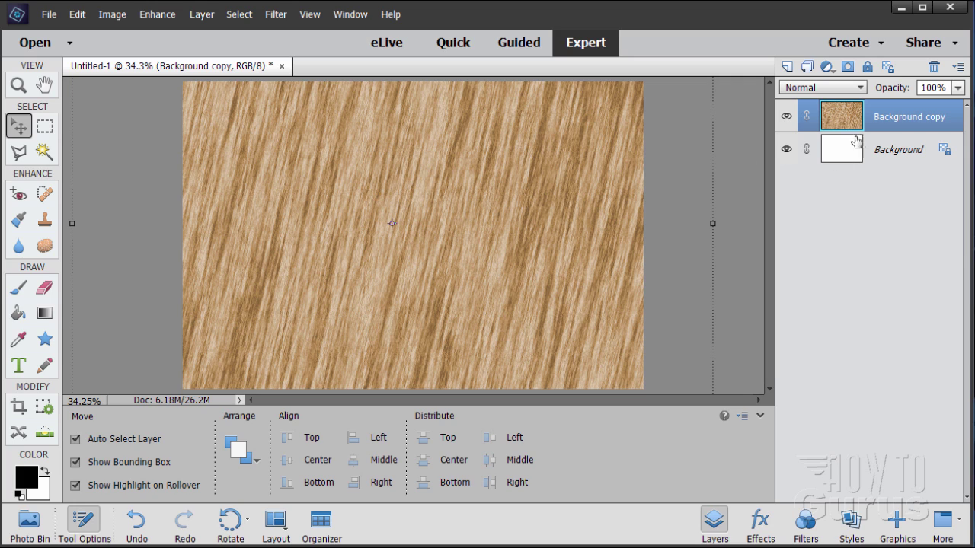
Rename the Background copy layer "straight grain" and duplicate it.
double_click(907, 118)
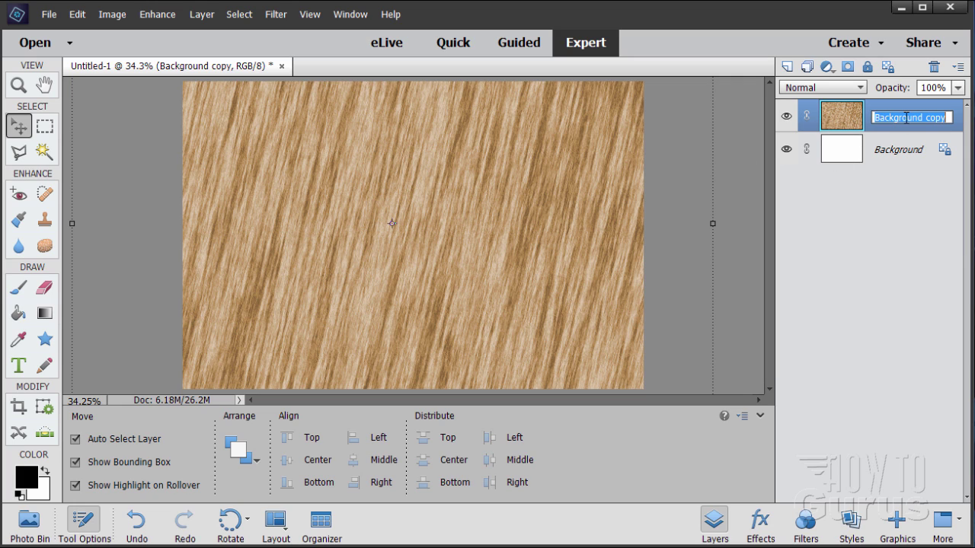
type("straight grain")
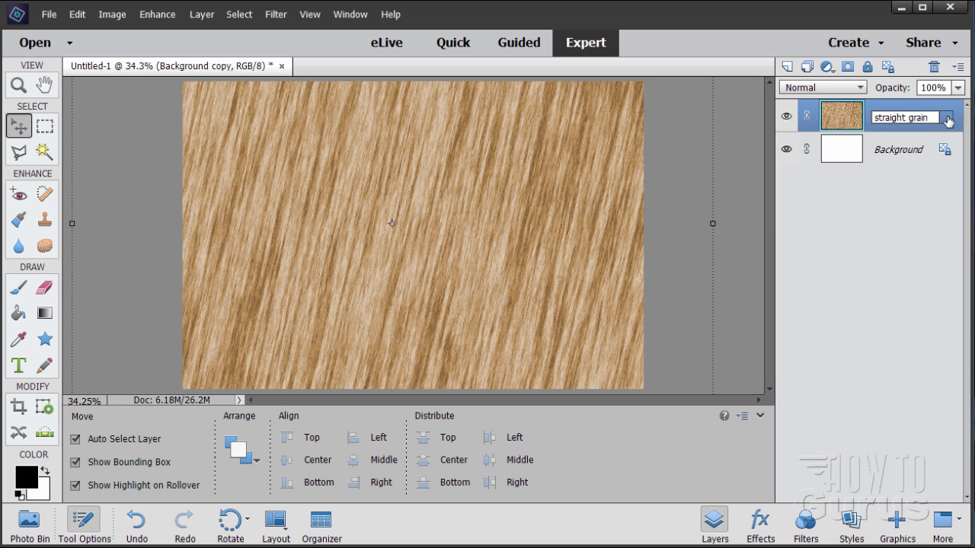
key("Return")
left_click_drag(859, 120, 787, 66)
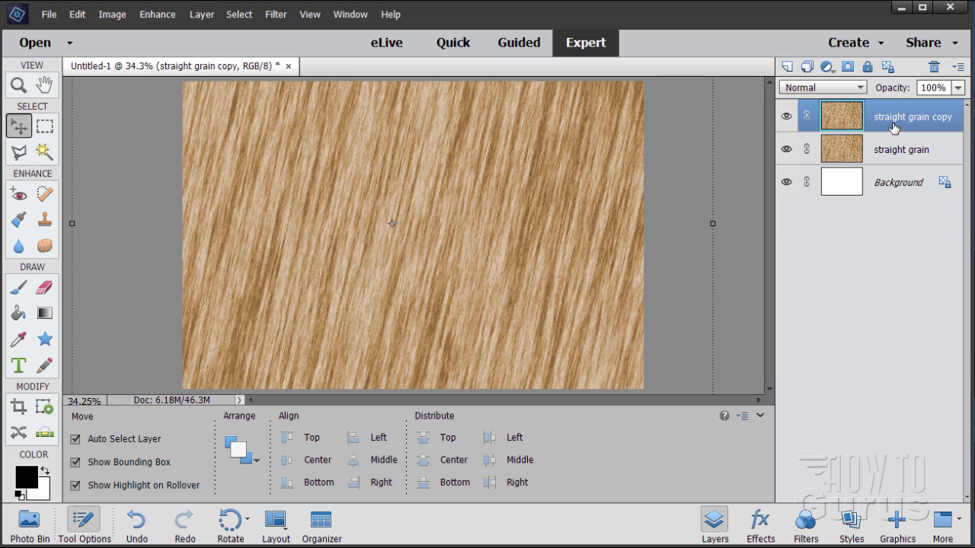
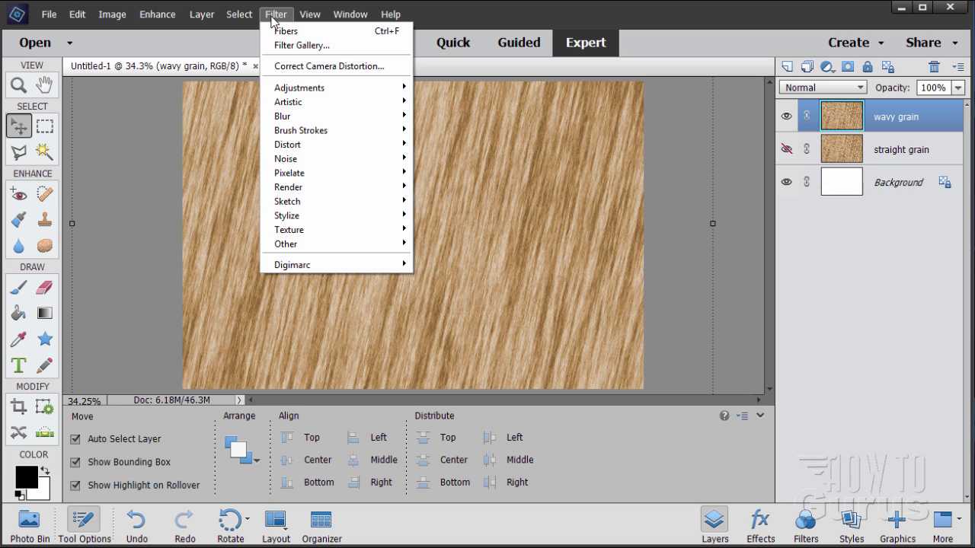
mouse_move(328, 144)
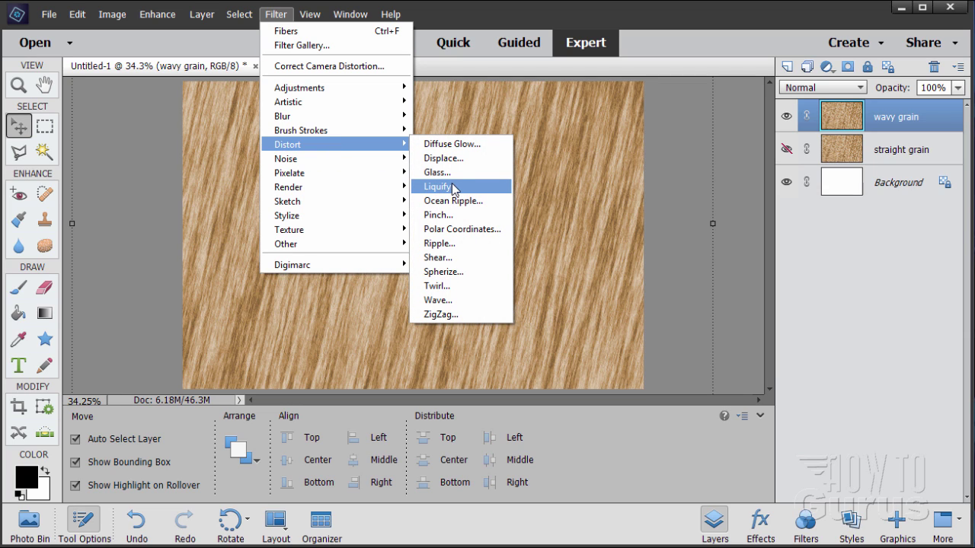
left_click(448, 187)
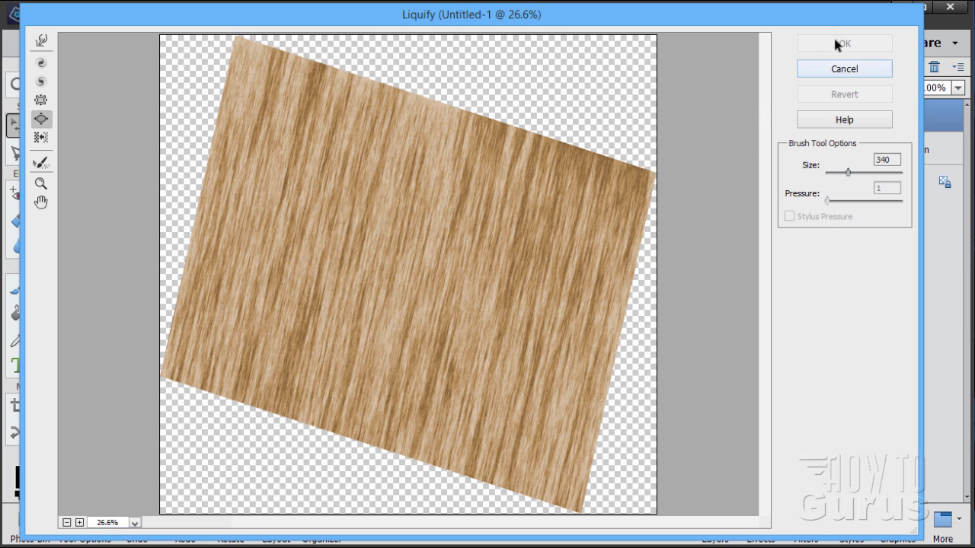
left_click_drag(818, 18, 792, 167)
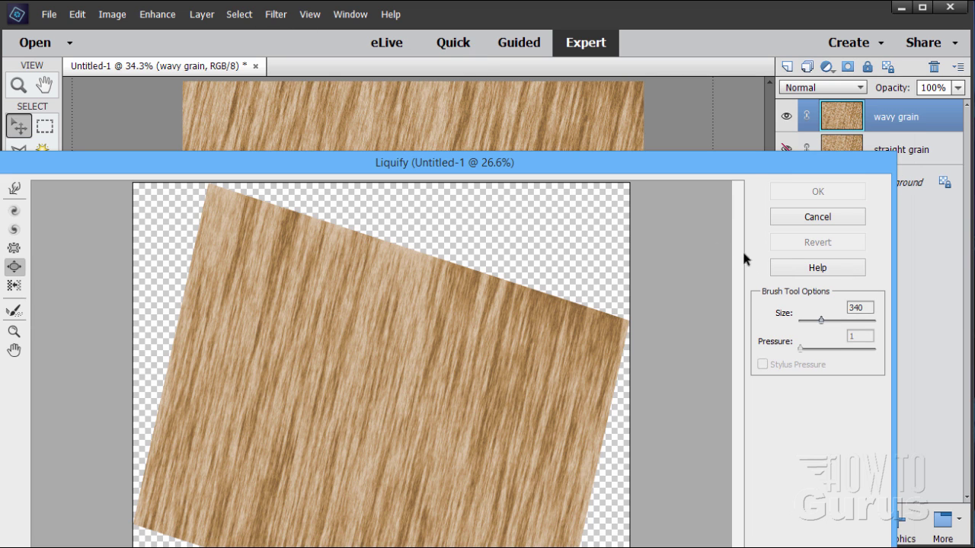
left_click(792, 224)
Open the Liquify filter on the wavy grain layer and bring the whole dialog into view.
left_click(276, 15)
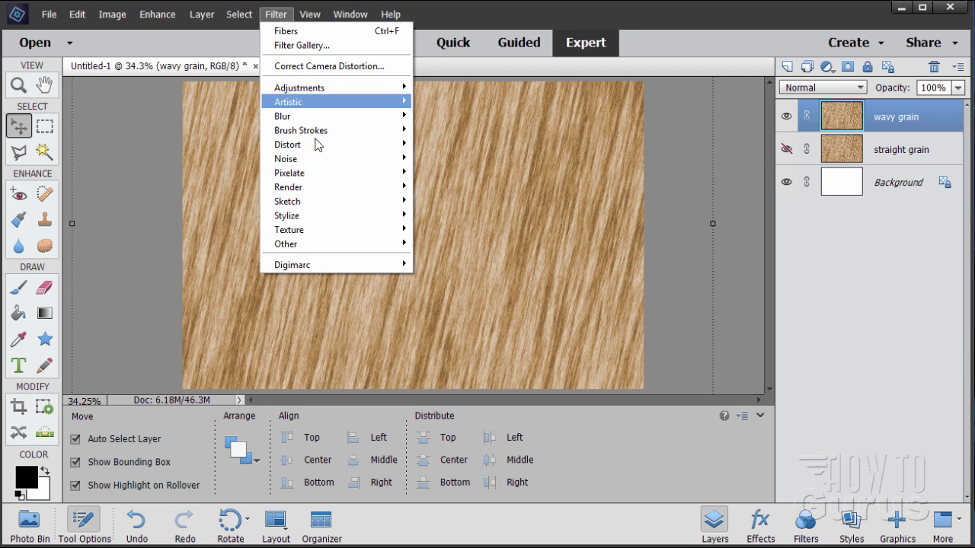
mouse_move(329, 145)
left_click(457, 190)
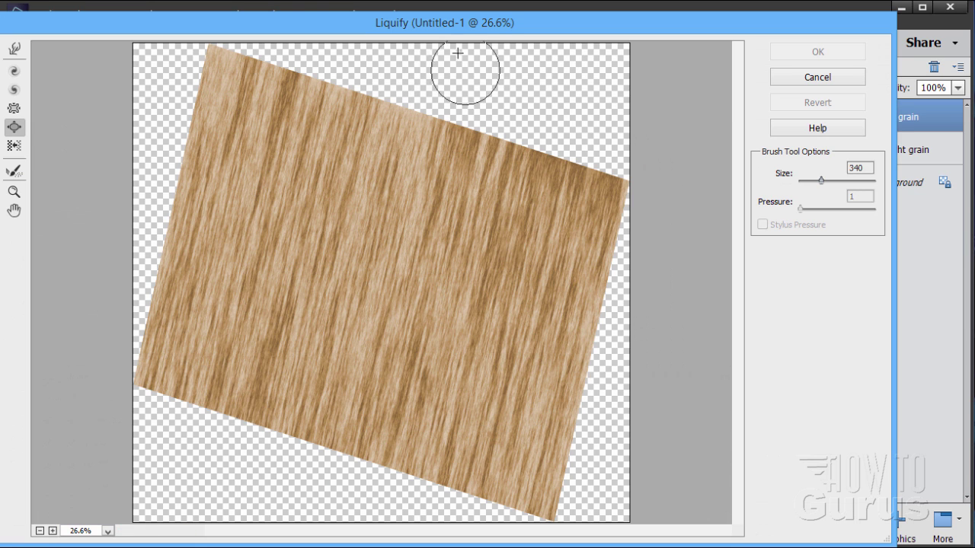
left_click_drag(446, 29, 454, 16)
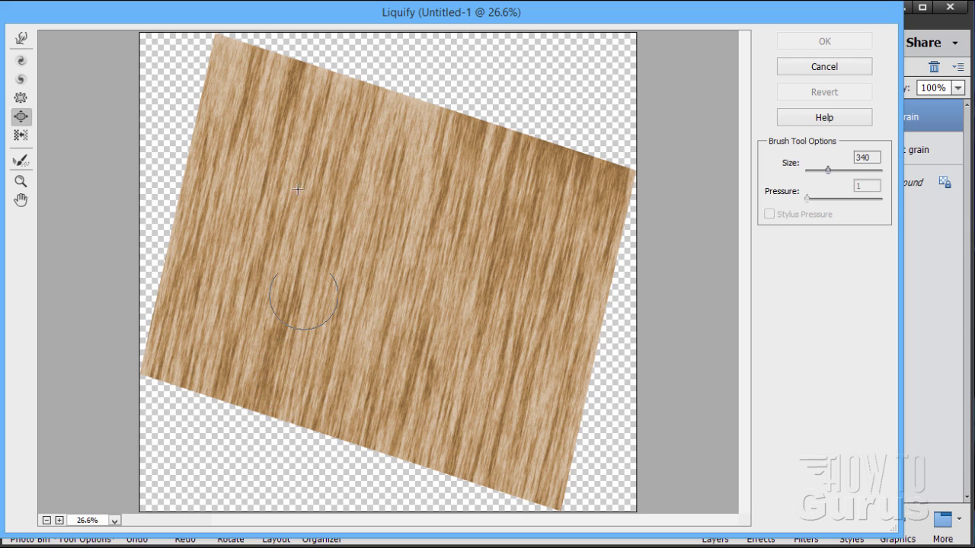
Warp the grain in Liquify with wavy strokes along its length, working across the whole texture at brush size 107 and pressure 50.
left_click(22, 41)
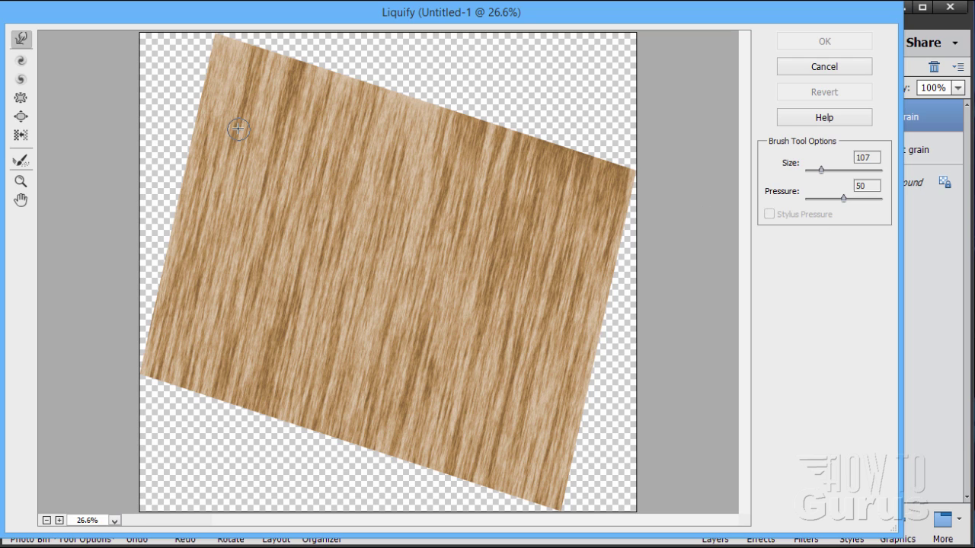
left_click_drag(233, 109, 181, 367)
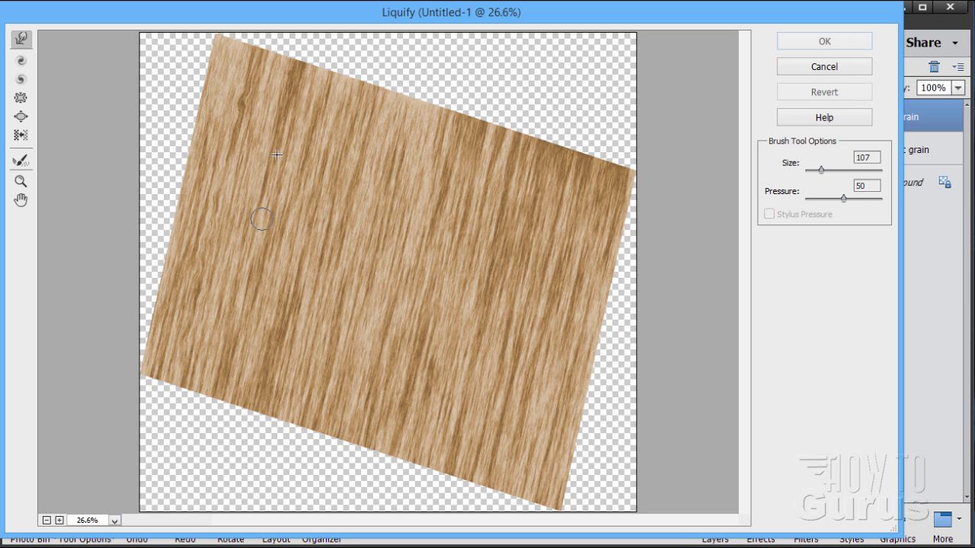
mouse_move(283, 87)
left_mouse_down()
mouse_move(270, 189)
mouse_move(226, 367)
left_mouse_up()
mouse_move(330, 92)
left_mouse_down()
mouse_move(303, 158)
mouse_move(256, 400)
left_mouse_up()
mouse_move(359, 150)
left_mouse_down()
mouse_move(322, 245)
mouse_move(290, 422)
left_mouse_up()
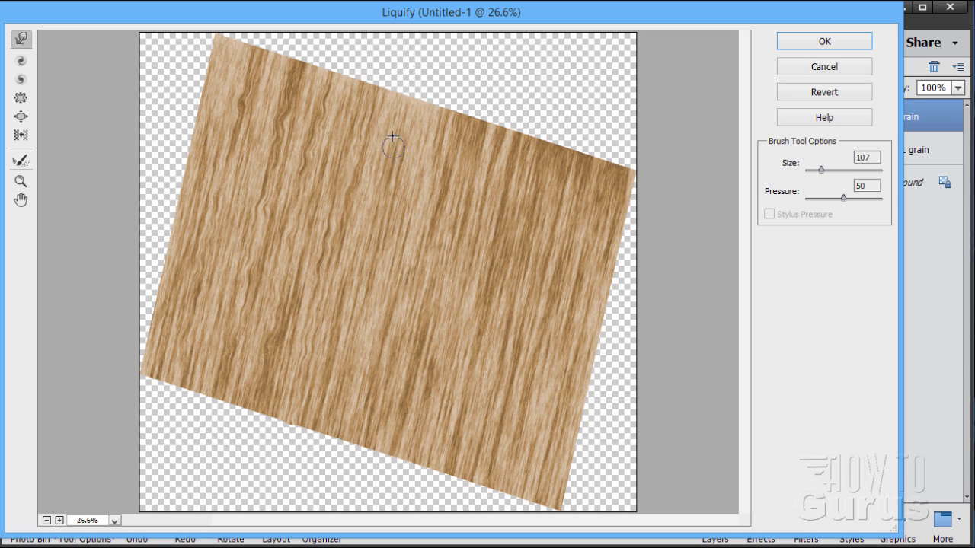
left_click_drag(349, 291, 316, 418)
left_click_drag(453, 137, 366, 413)
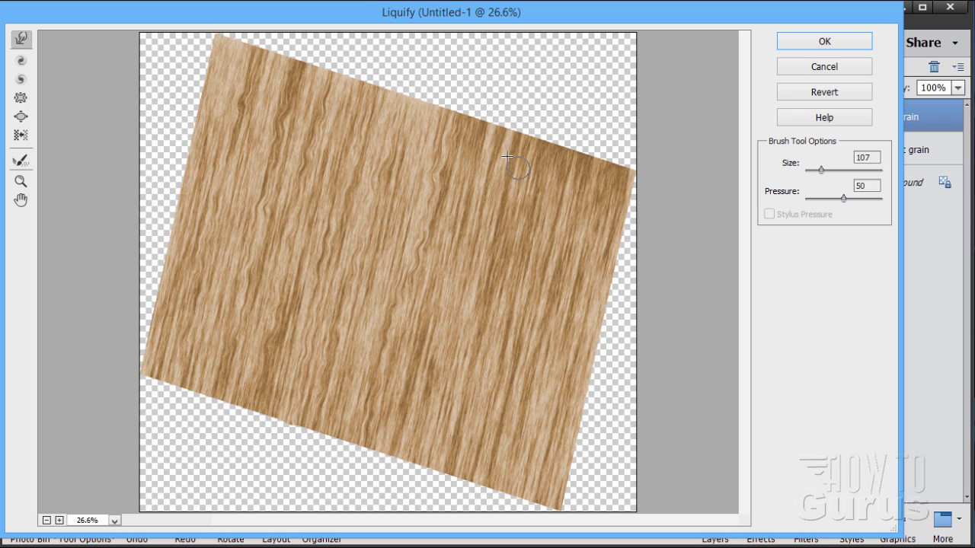
mouse_move(489, 146)
left_mouse_down()
mouse_move(461, 201)
mouse_move(434, 342)
mouse_move(396, 456)
left_mouse_up()
left_click_drag(516, 157, 449, 433)
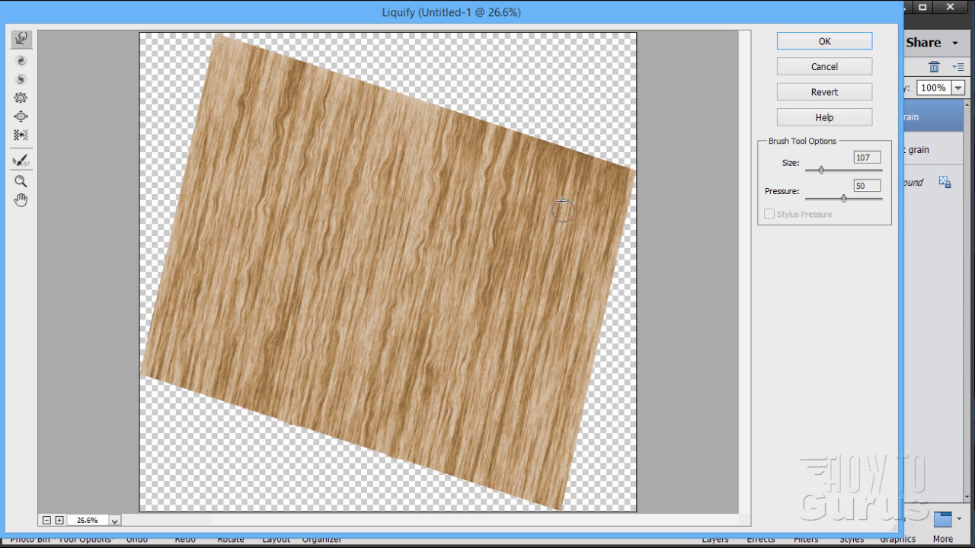
mouse_move(547, 160)
left_mouse_down()
mouse_move(531, 241)
mouse_move(512, 272)
mouse_move(481, 477)
left_mouse_up()
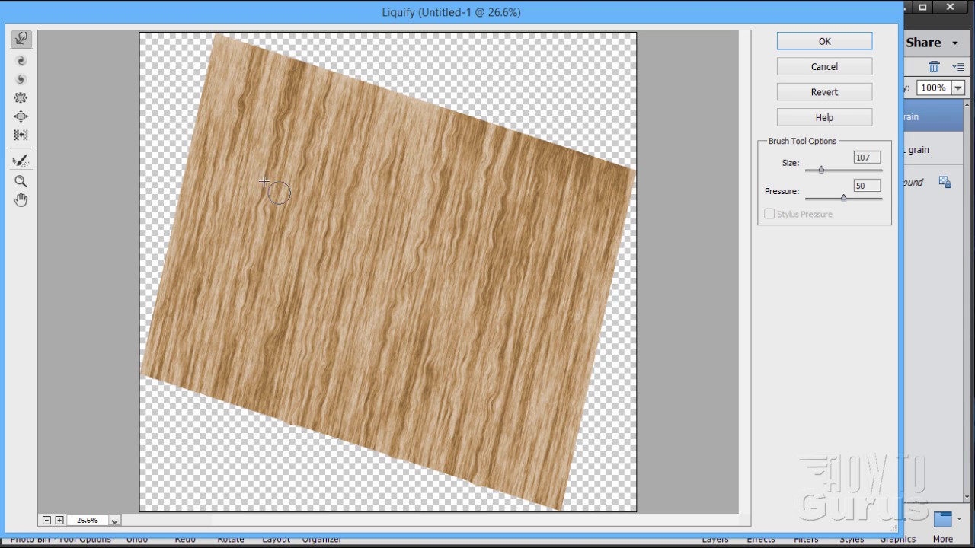
mouse_move(583, 171)
left_mouse_down()
mouse_move(555, 253)
mouse_move(516, 476)
left_mouse_up()
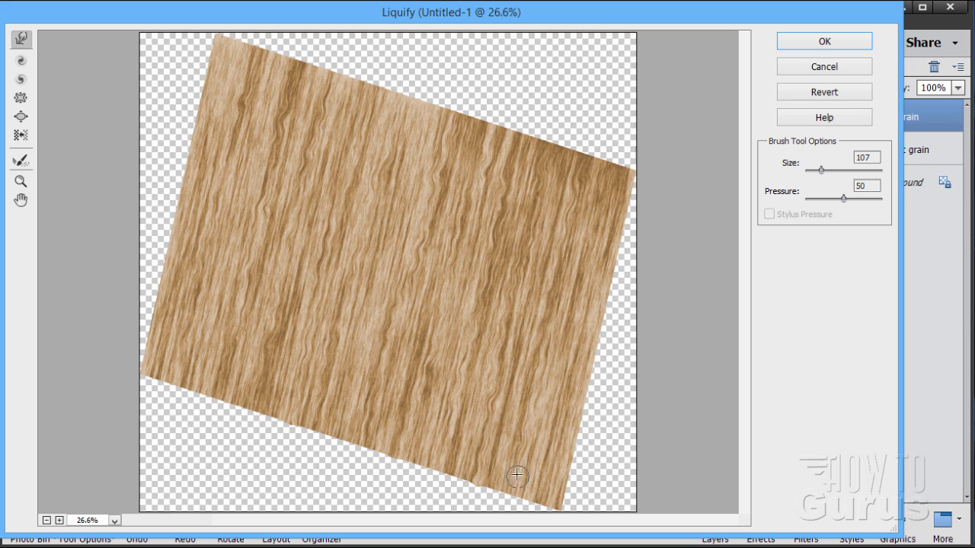
left_click_drag(607, 187, 547, 497)
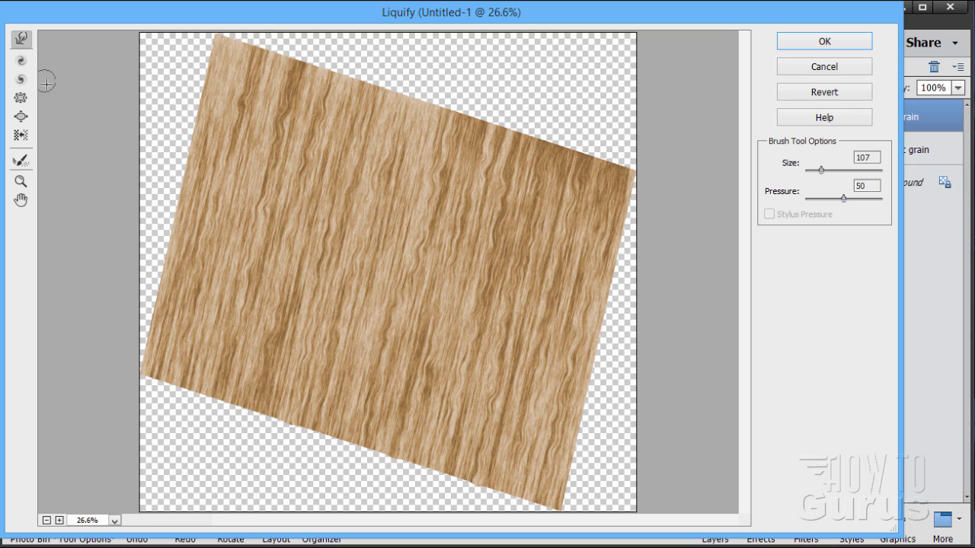
Use the Bloat tool at size 340 to form small wood knots in the left-centre, upper-right and lower-right areas of the grain.
left_click(22, 118)
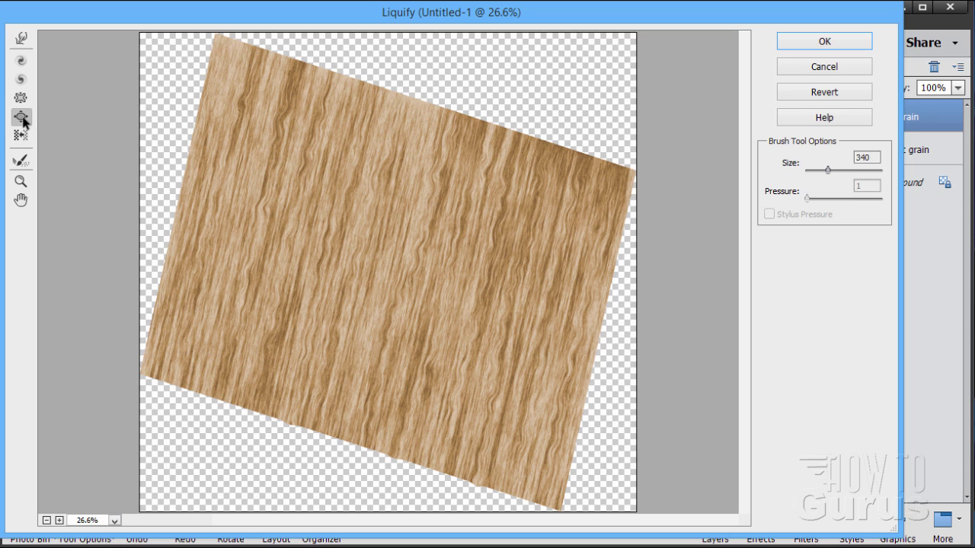
left_click(273, 151)
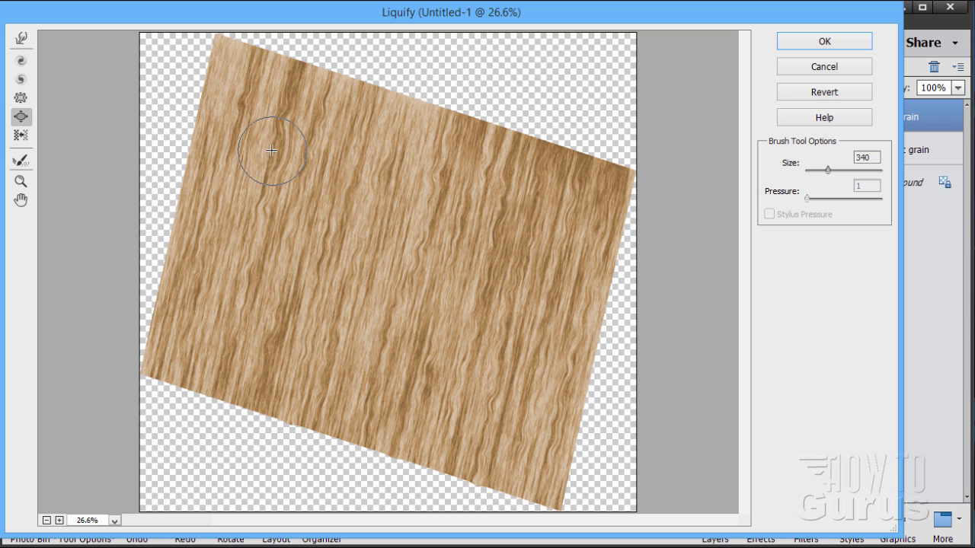
left_click(247, 282)
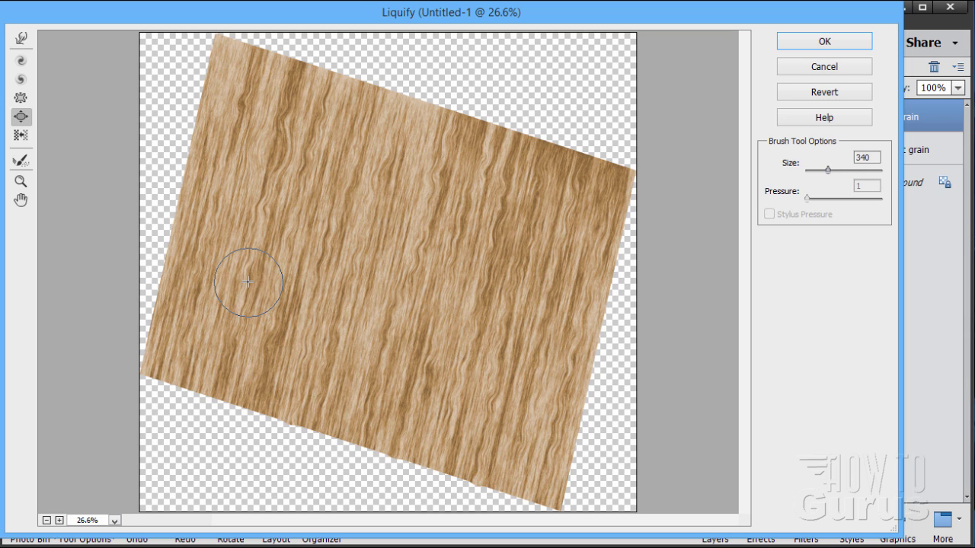
key("ctrl+z")
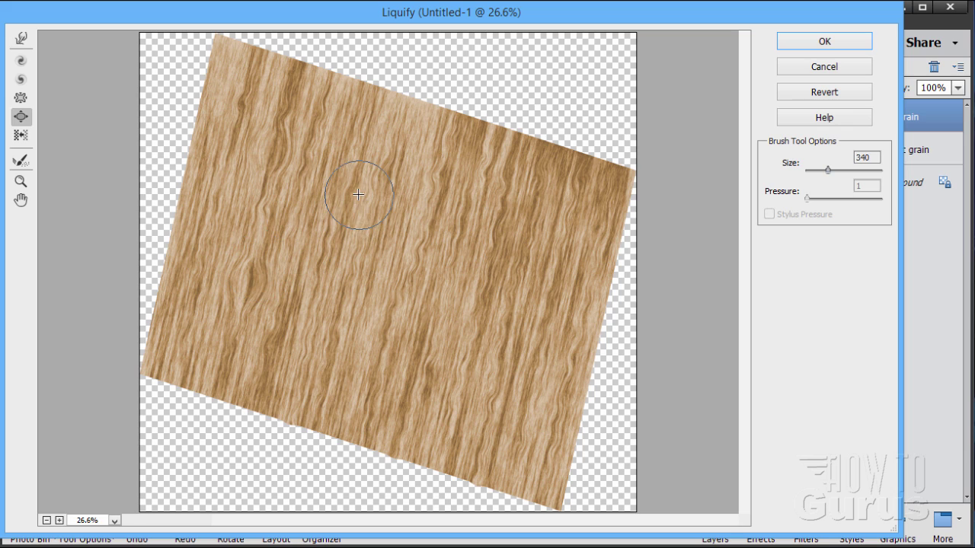
left_click(536, 229)
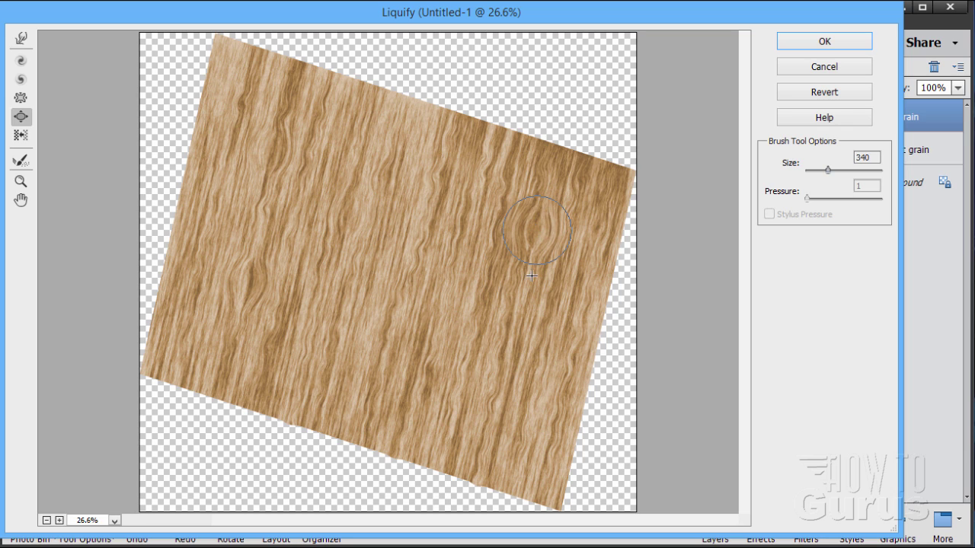
left_click(490, 376)
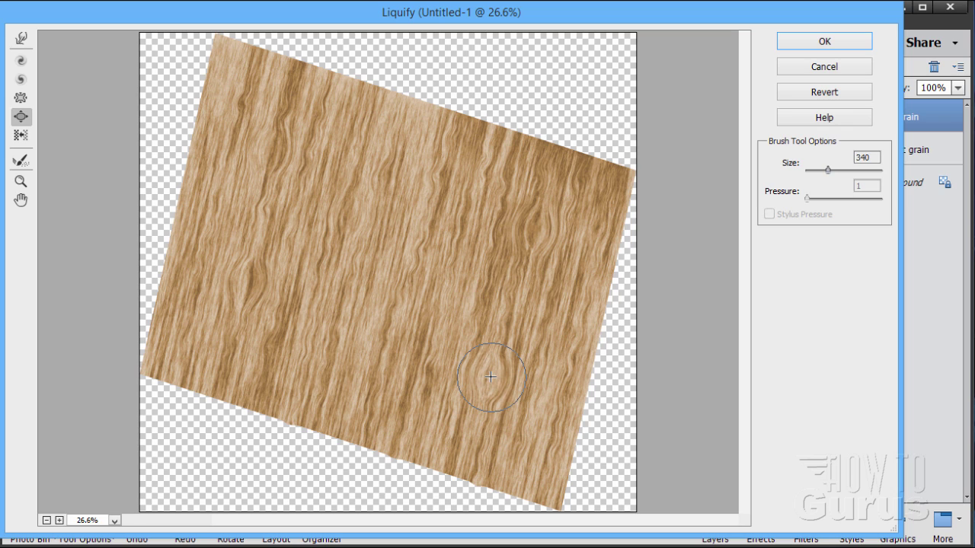
Bloat a large knot near the lower centre of the grain, and restore that area with the Reconstruct tool at size 64.
left_click(401, 385)
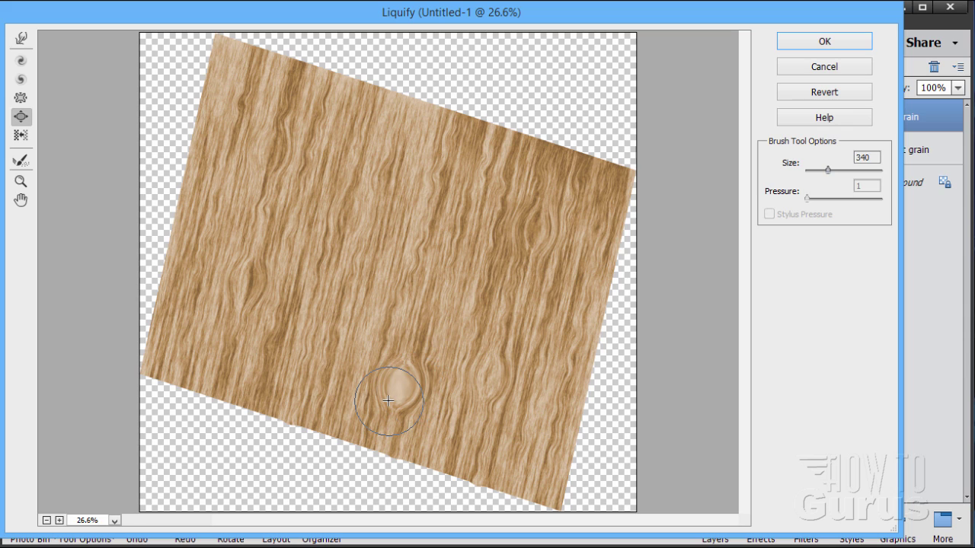
mouse_move(389, 401)
left_mouse_down()
mouse_move(371, 375)
mouse_move(392, 388)
left_mouse_up()
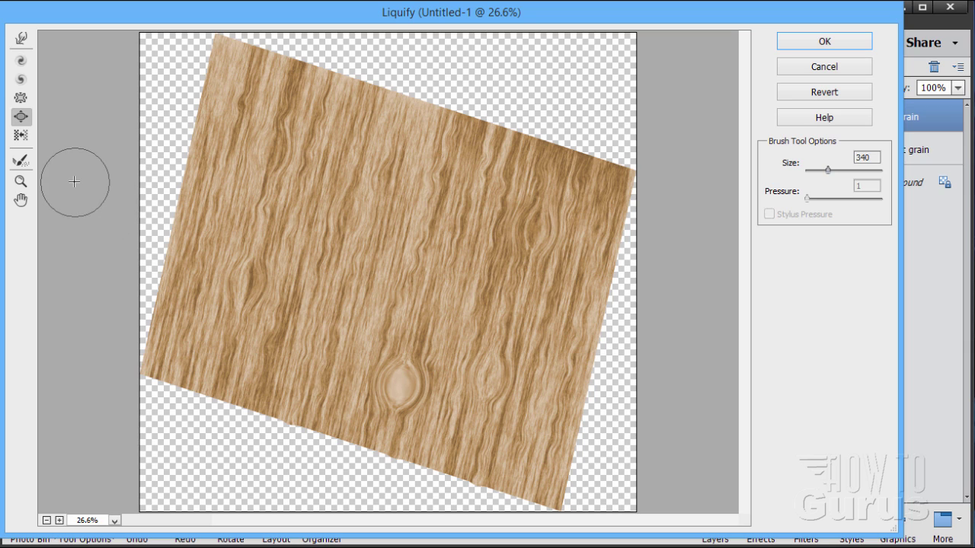
left_click(22, 162)
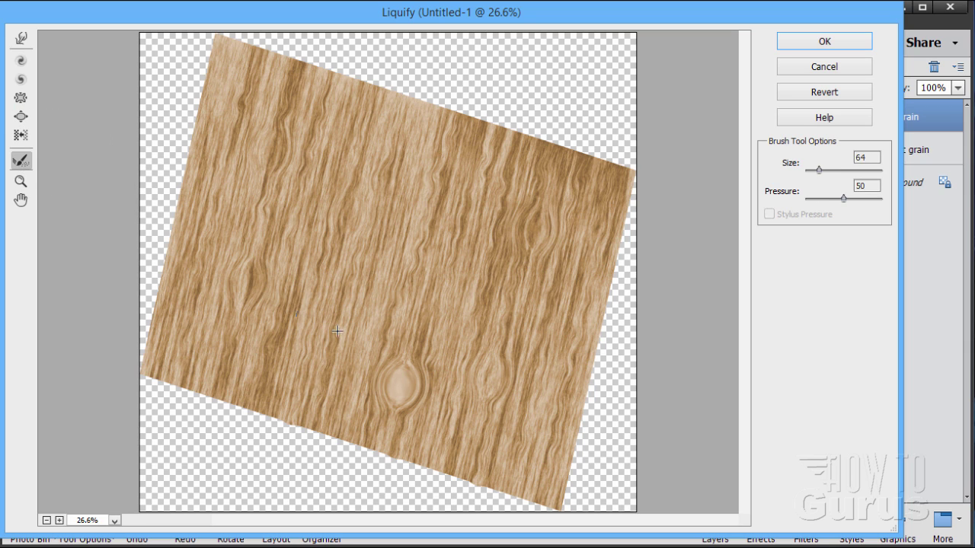
mouse_move(390, 394)
left_mouse_down()
mouse_move(413, 381)
mouse_move(397, 421)
mouse_move(383, 400)
mouse_move(396, 402)
mouse_move(374, 383)
mouse_move(379, 374)
mouse_move(381, 390)
mouse_move(417, 408)
mouse_move(432, 378)
mouse_move(394, 389)
left_mouse_up()
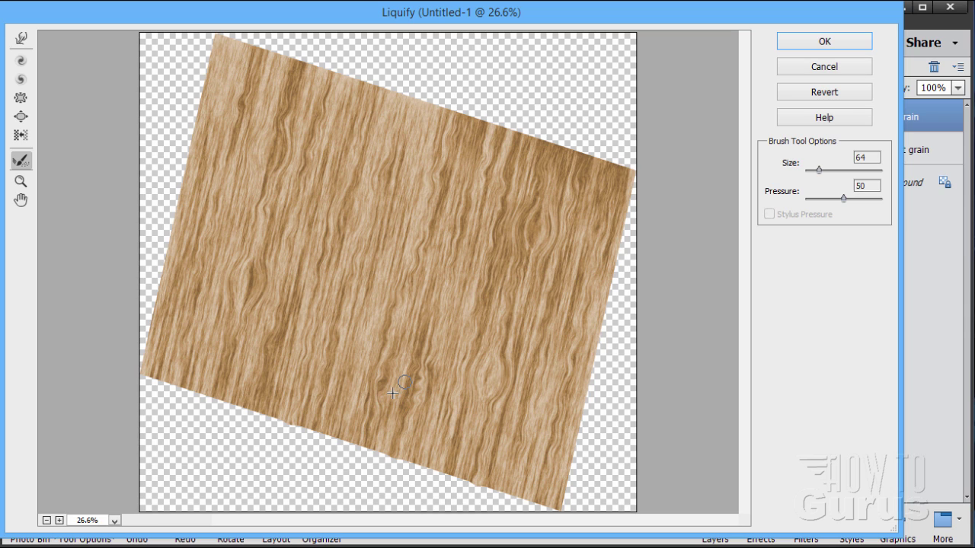
Bloat a knot again near the grain's lower centre at size 340 and apply the Liquify changes.
left_click(21, 115)
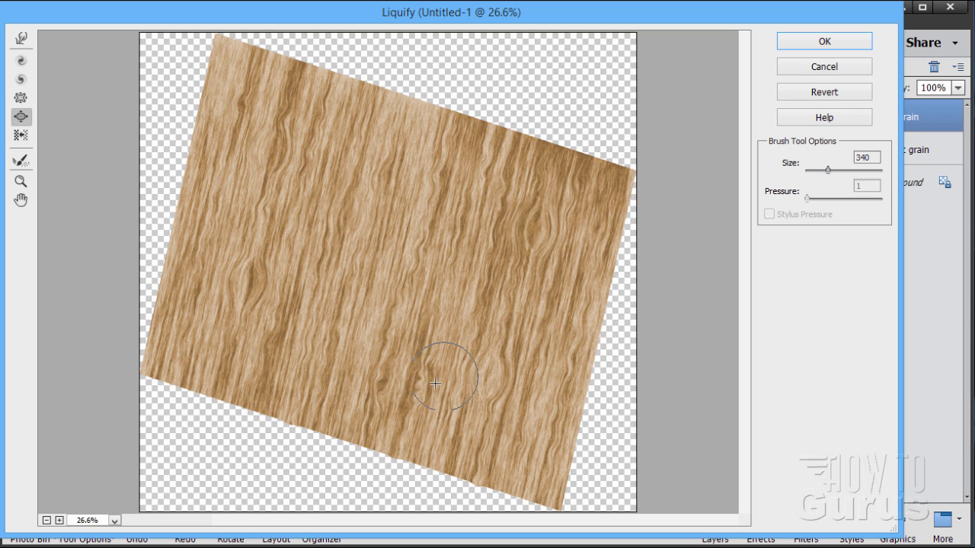
left_click_drag(405, 389, 397, 385)
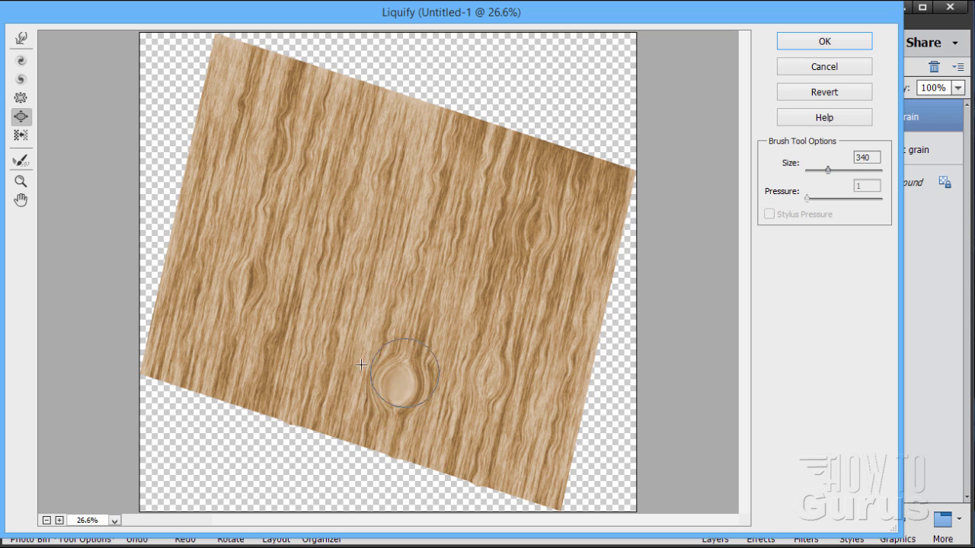
left_click(836, 44)
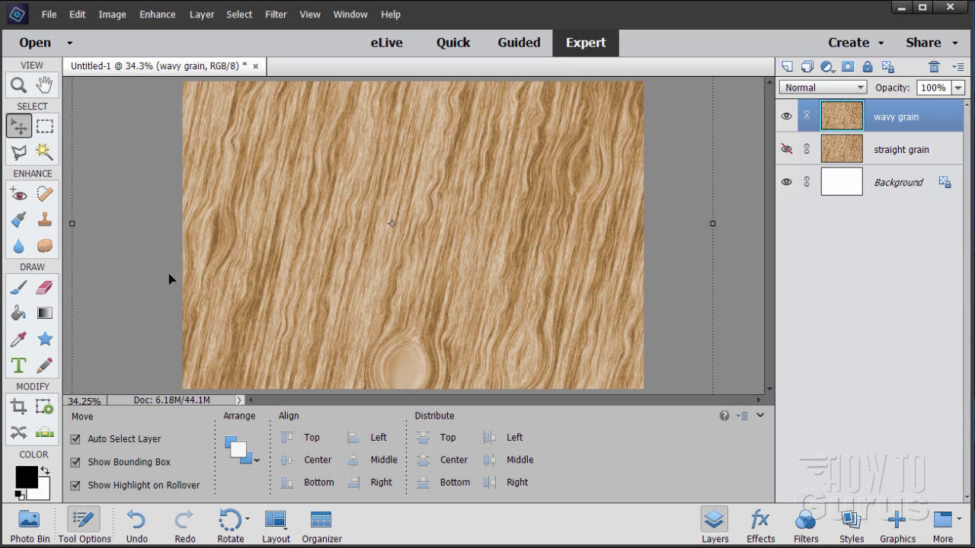
Cover the large bottom-centre knot on the wavy grain layer using a 250 px Clone Stamp sampled from the clean grain left of it.
left_click(46, 223)
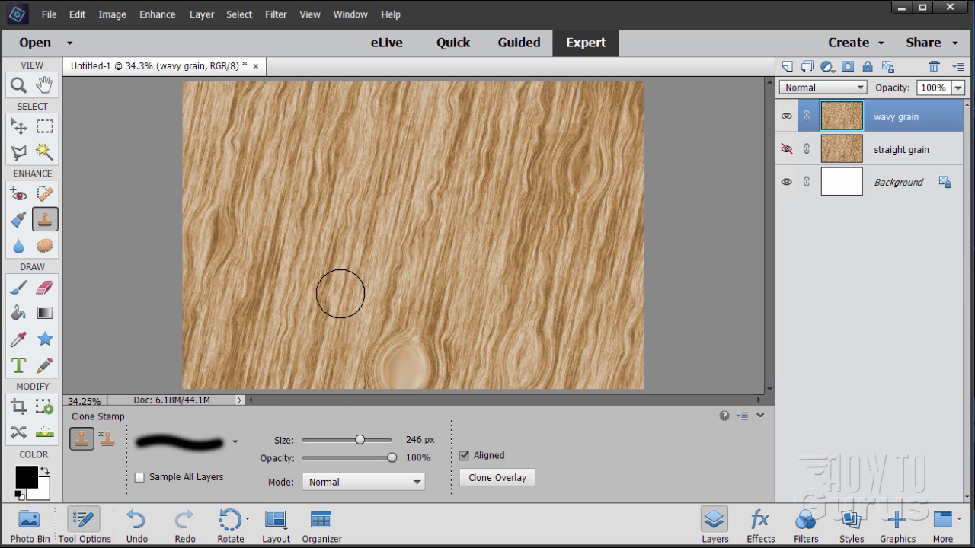
left_click(426, 440)
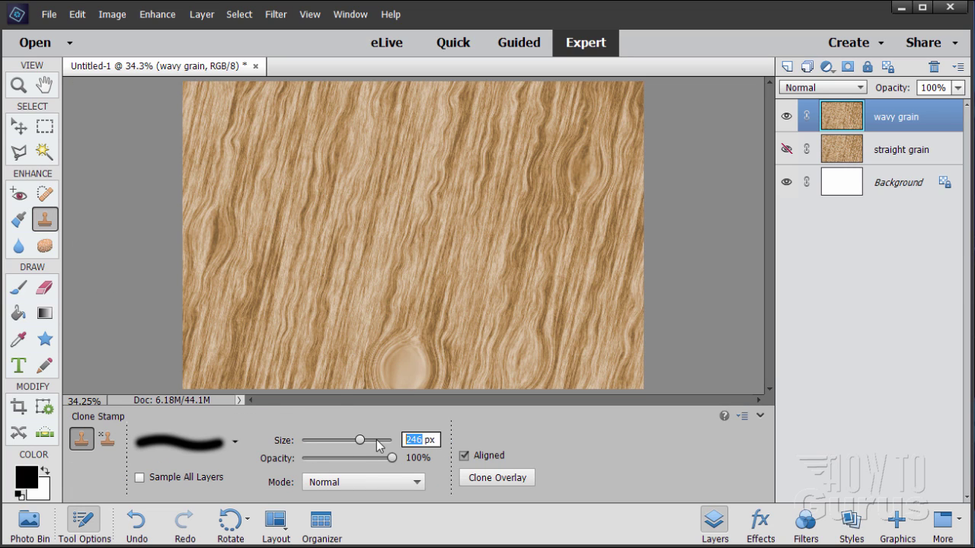
type("250")
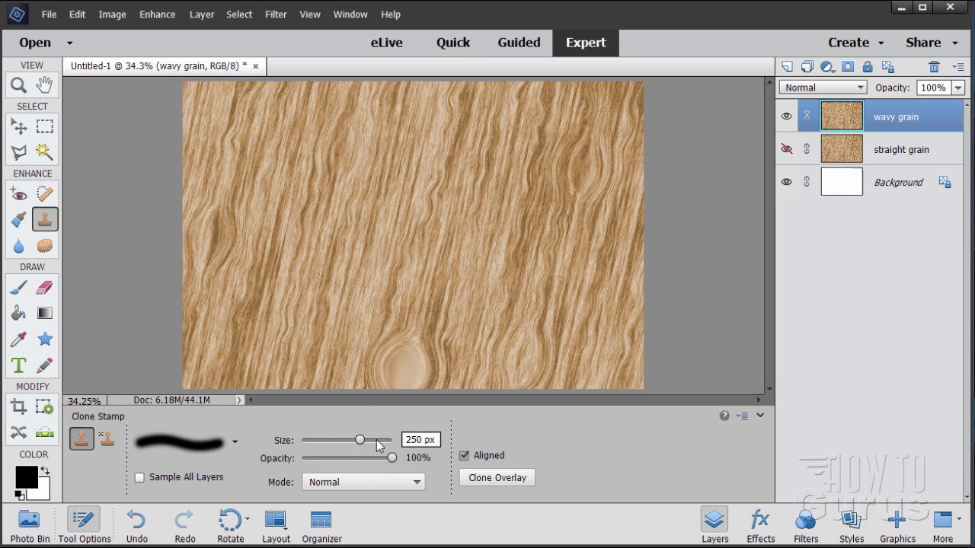
left_click(317, 339, "alt")
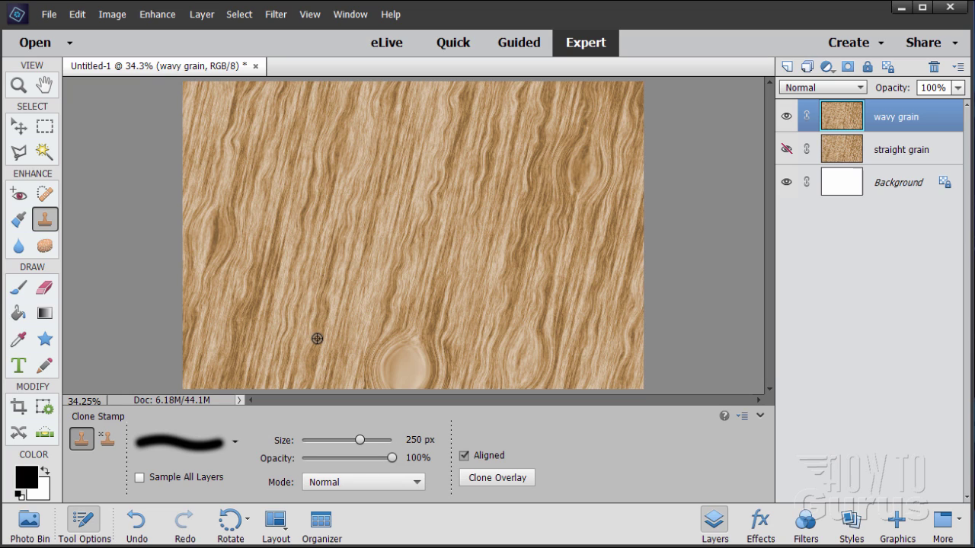
mouse_move(420, 327)
left_mouse_down()
mouse_move(409, 396)
mouse_move(413, 334)
mouse_move(392, 381)
mouse_move(370, 381)
mouse_move(439, 365)
left_mouse_up()
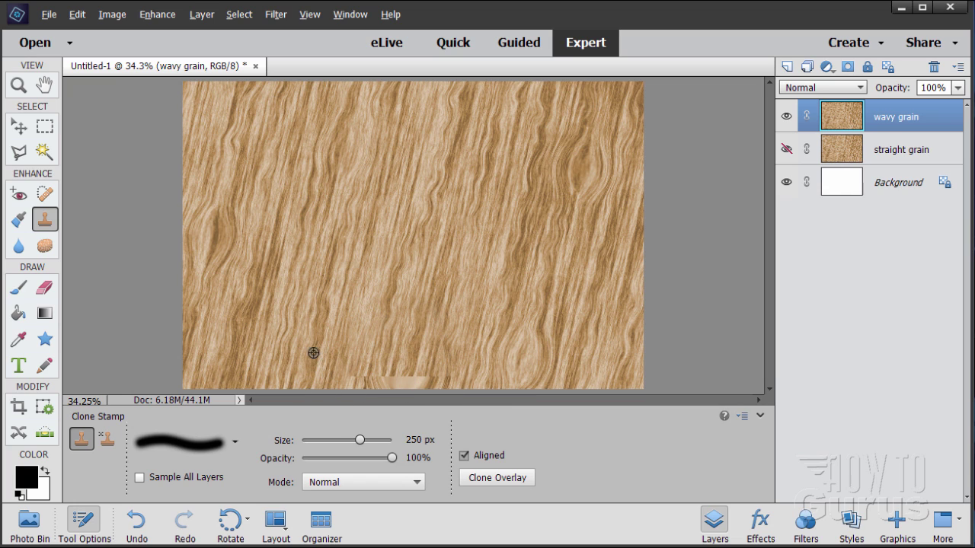
left_click(307, 322, "alt")
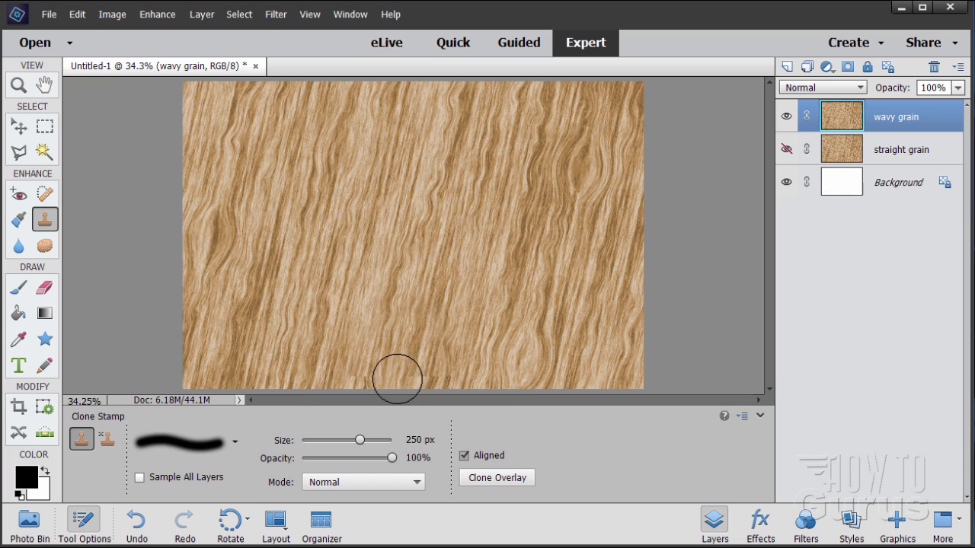
mouse_move(404, 378)
left_mouse_down()
mouse_move(381, 381)
mouse_move(434, 381)
mouse_move(370, 388)
left_mouse_up()
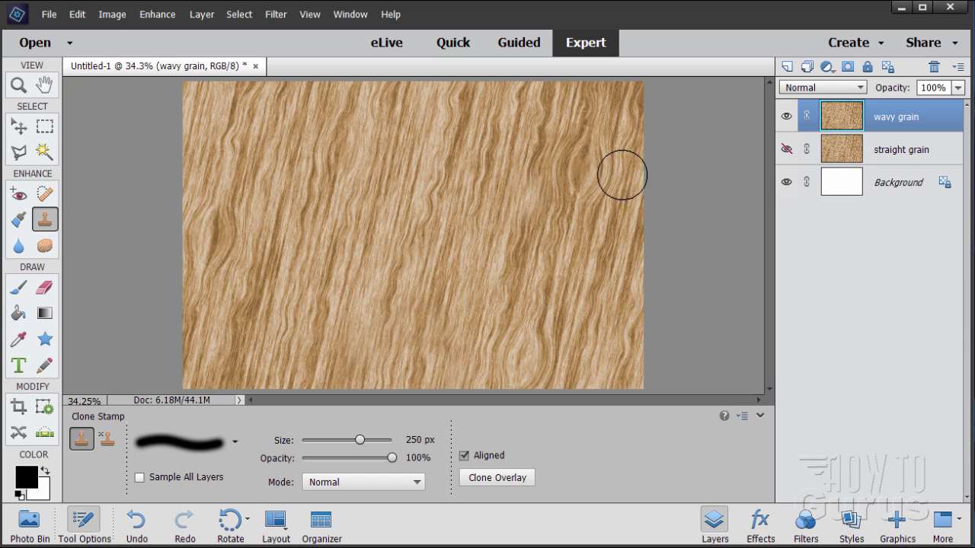
Add the wide solid heart from the Shapes graphics to the document, over the wood grain.
left_click(21, 130)
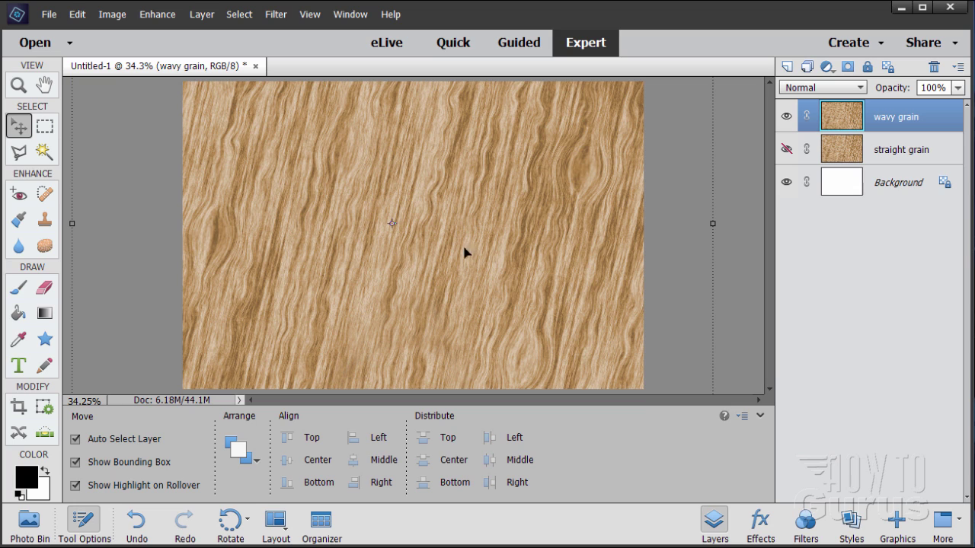
left_click(897, 522)
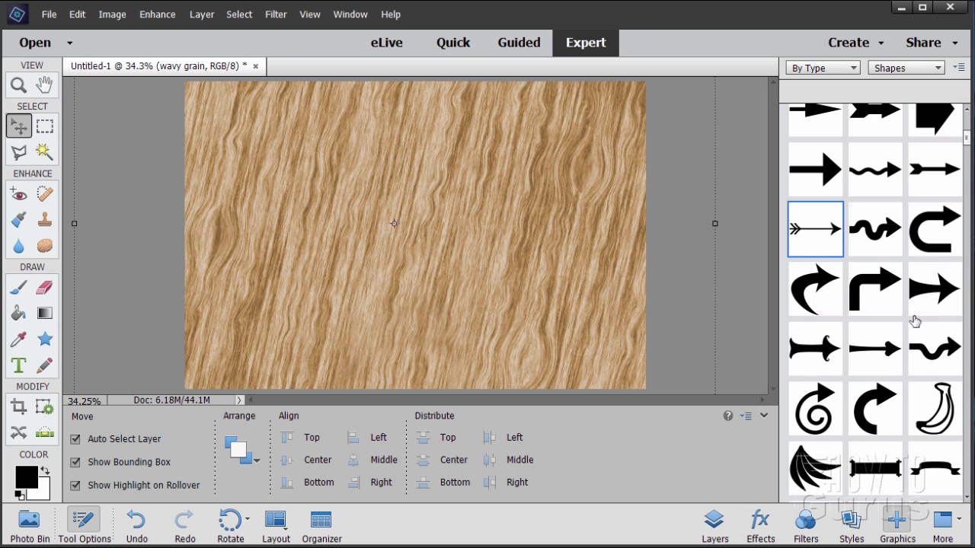
scroll(914, 321, "down", 1)
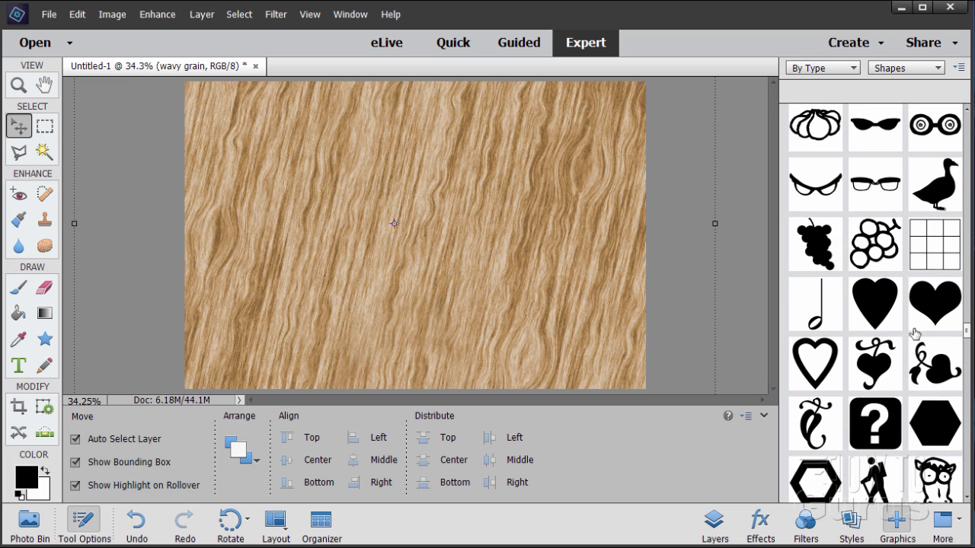
double_click(930, 310)
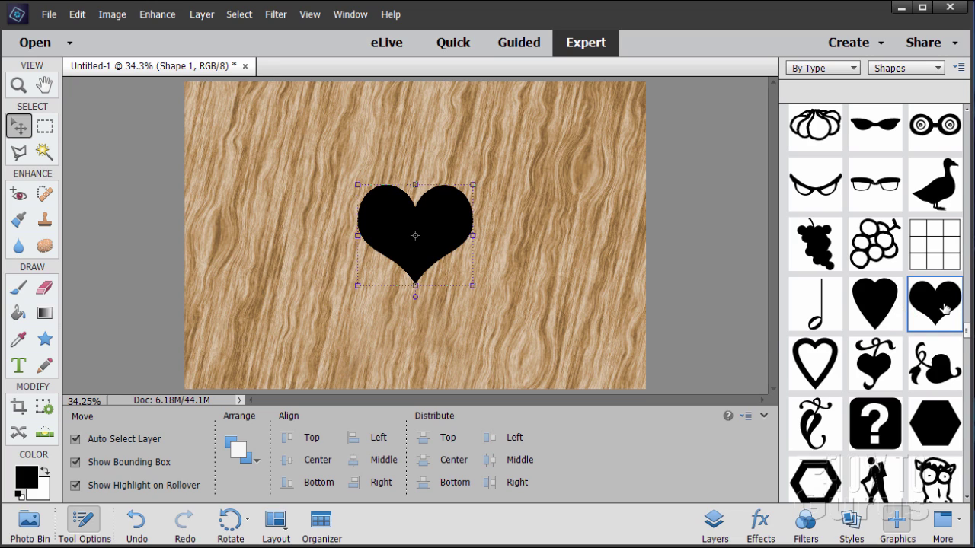
left_click_drag(931, 303, 598, 290)
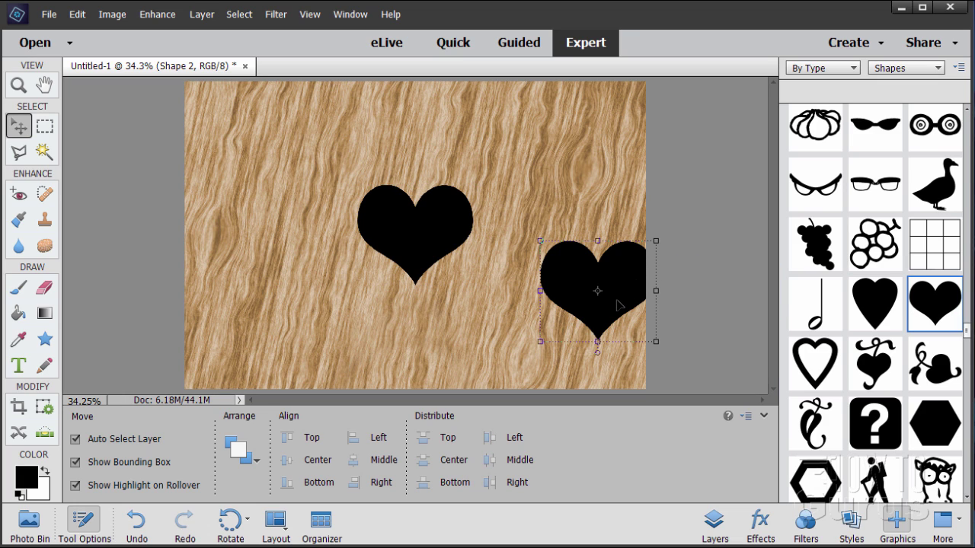
key("Delete")
left_click(443, 230)
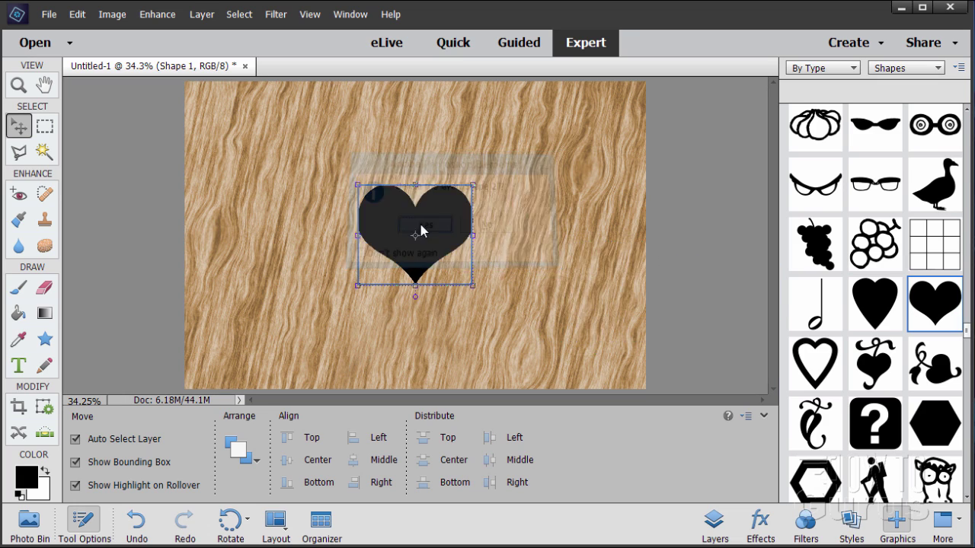
Enlarge the solid heart proportionally to about twice its size, centred over the wood grain, and apply the transformation.
left_click_drag(352, 183, 276, 114)
left_click_drag(472, 287, 557, 338)
mouse_move(446, 251)
left_mouse_down()
mouse_move(441, 239)
mouse_move(436, 256)
left_mouse_up()
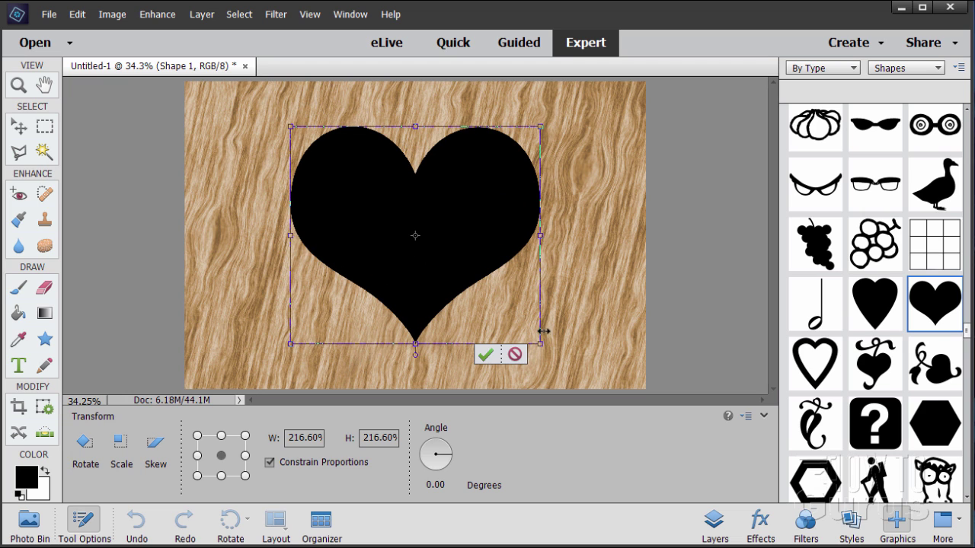
left_click_drag(541, 344, 522, 323)
left_click_drag(447, 253, 455, 259)
left_click(474, 344)
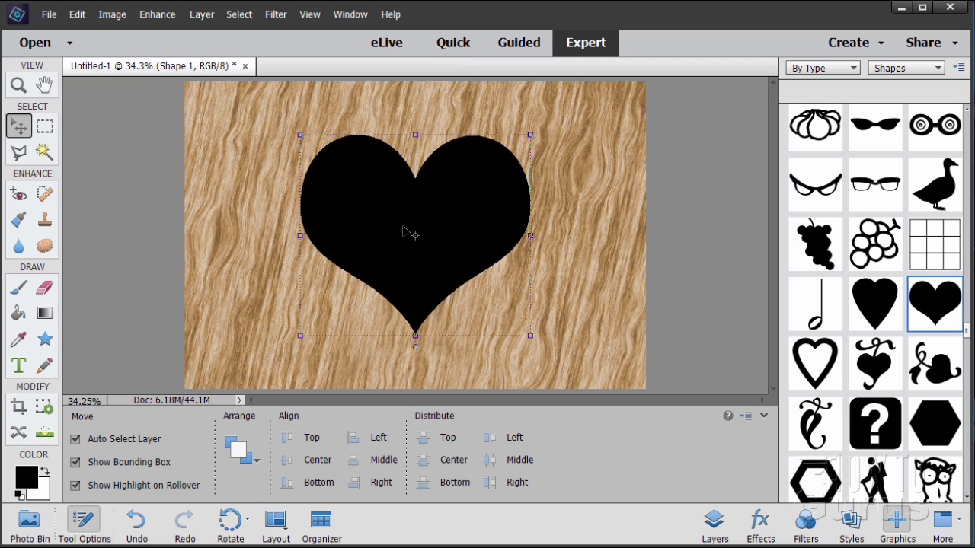
Simplify the Shape 1 heart layer into pixels.
left_click(716, 524)
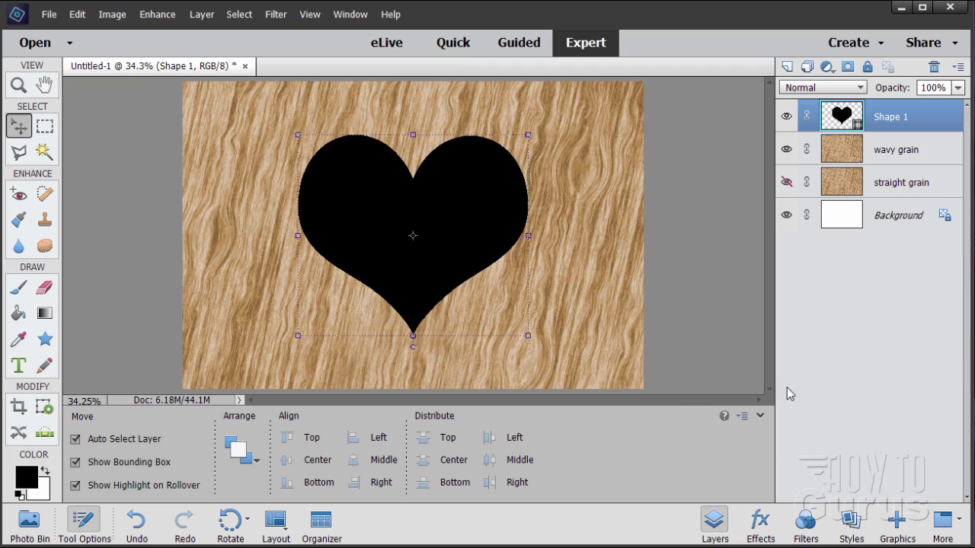
right_click(893, 123)
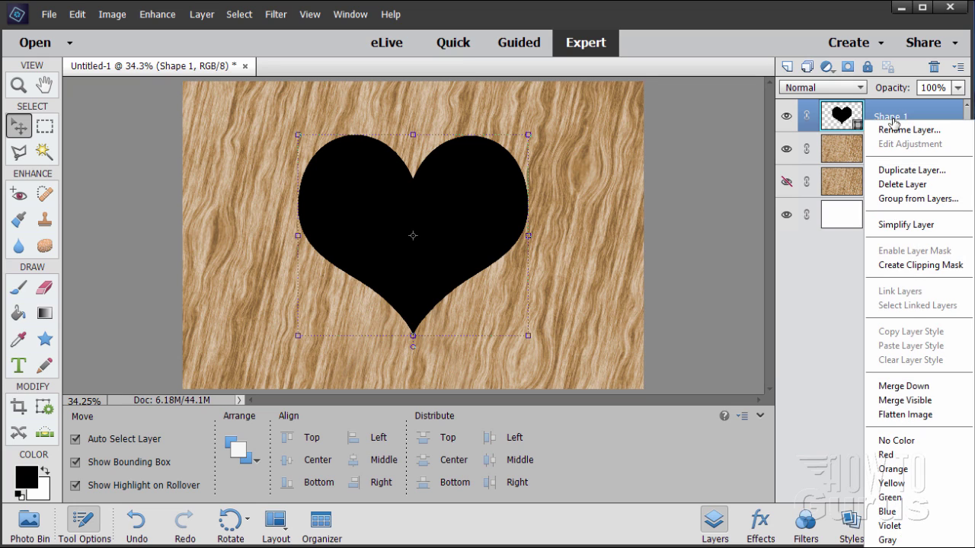
left_click(896, 226)
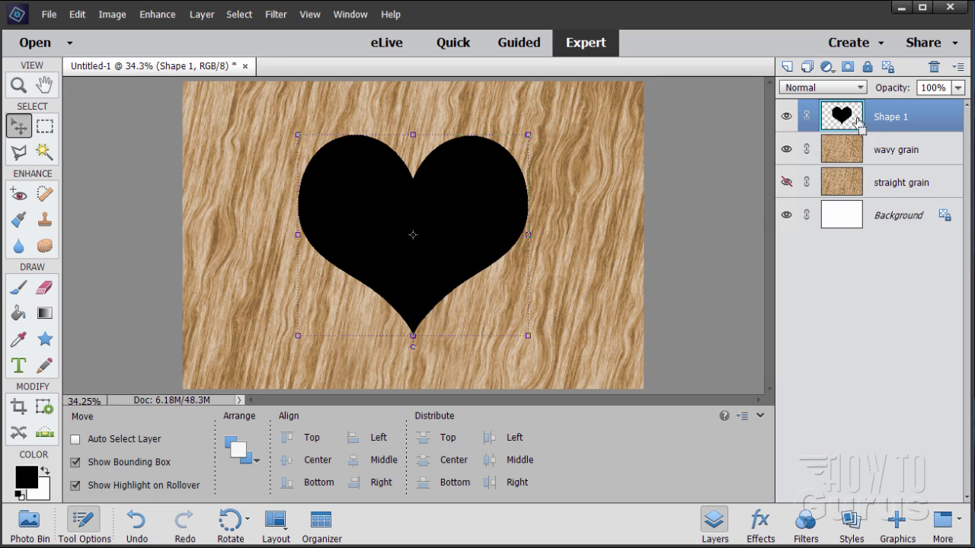
Load the heart's outline as a selection from the Shape 1 layer and contract it by 50 pixels.
left_click(839, 120, "ctrl")
left_click(839, 119, "ctrl")
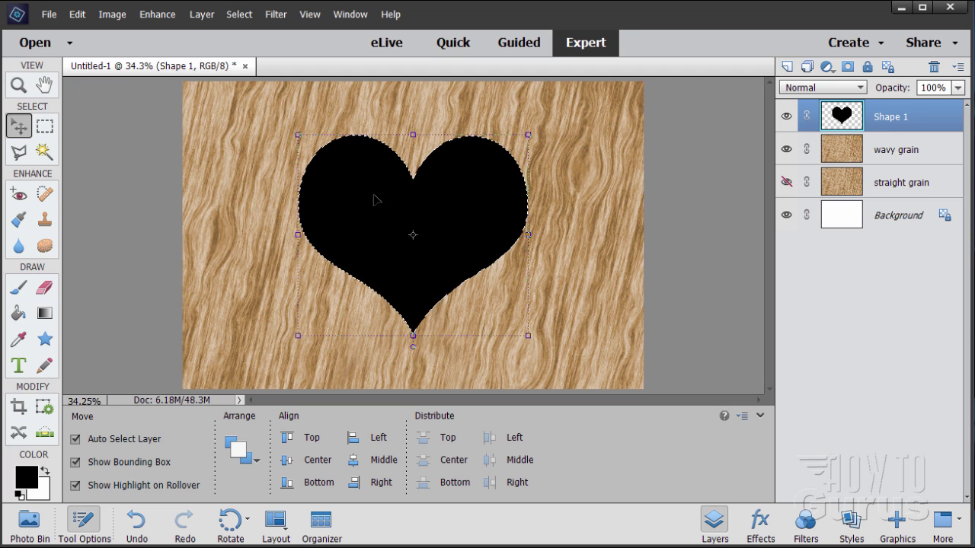
left_click(238, 15)
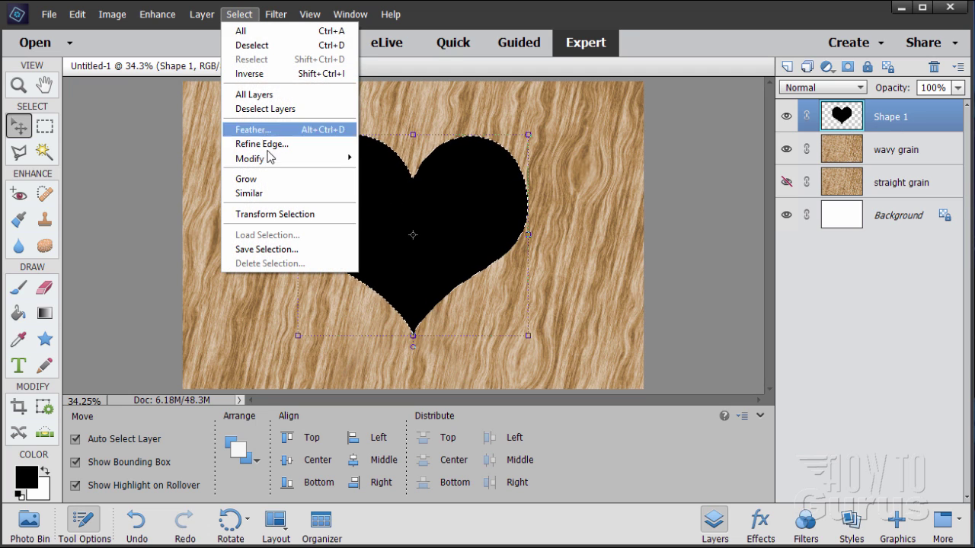
mouse_move(268, 159)
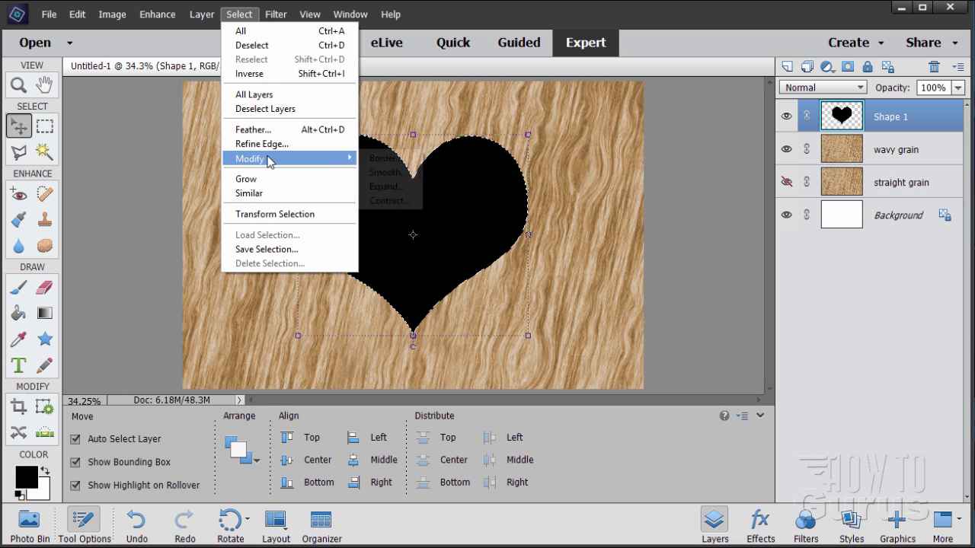
left_click(363, 199)
type("50")
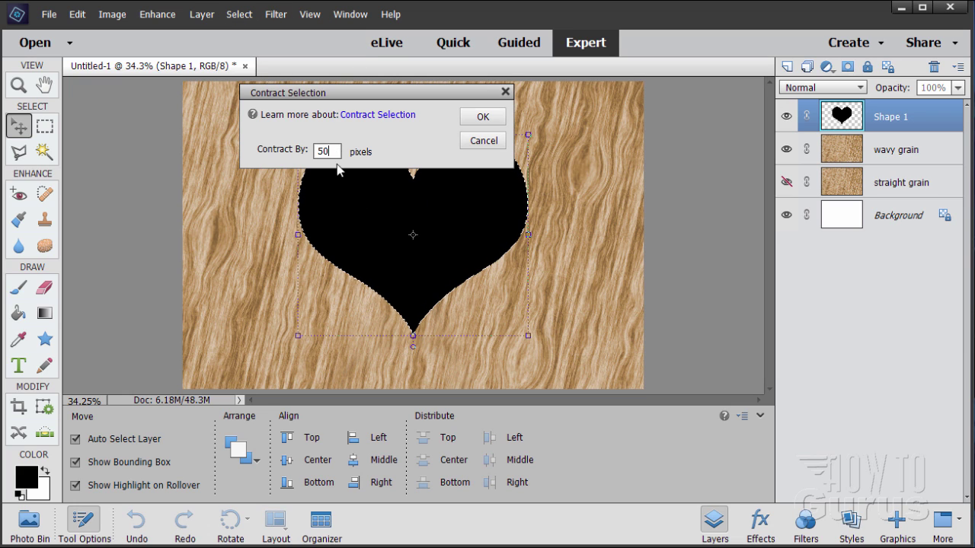
left_click(480, 118)
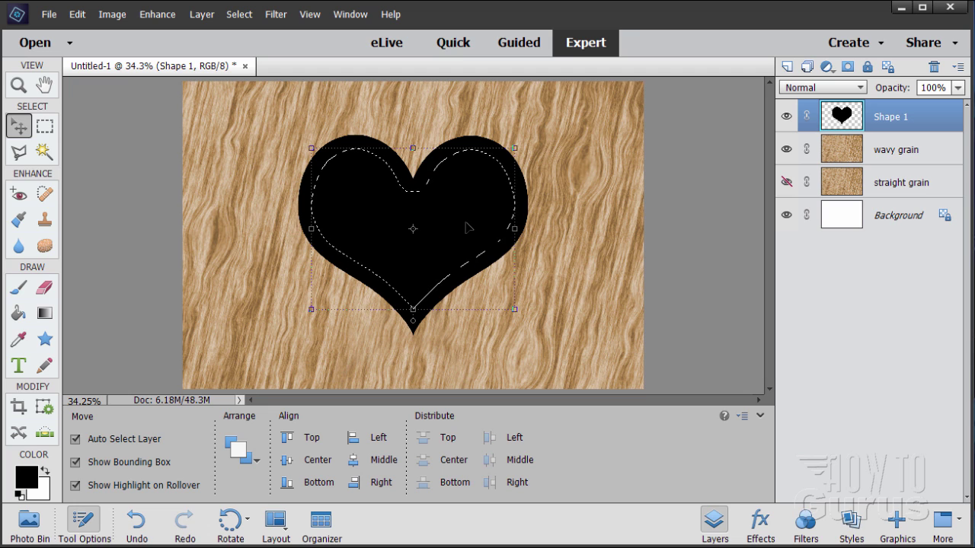
Delete the selected interior of the black heart to leave a thick outline, and deselect.
key("Delete")
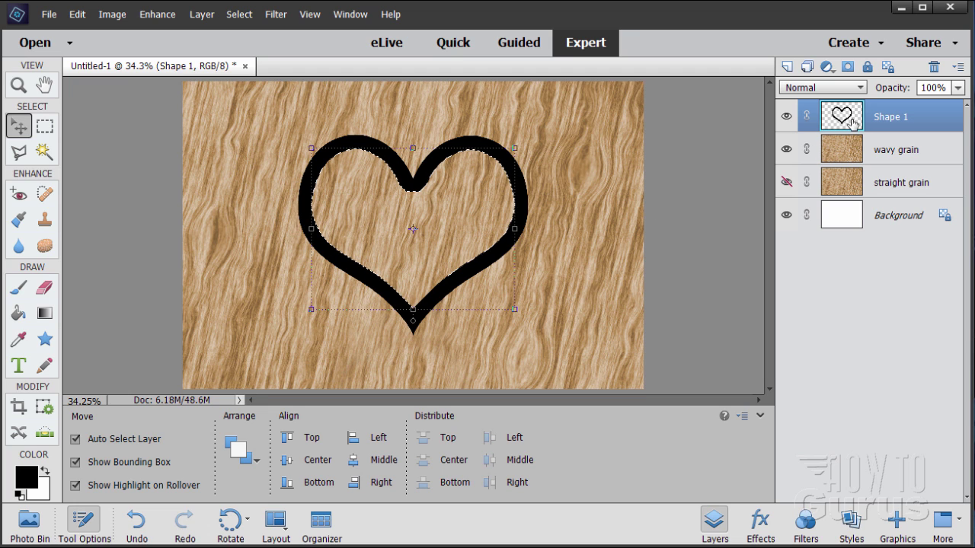
left_click(238, 14)
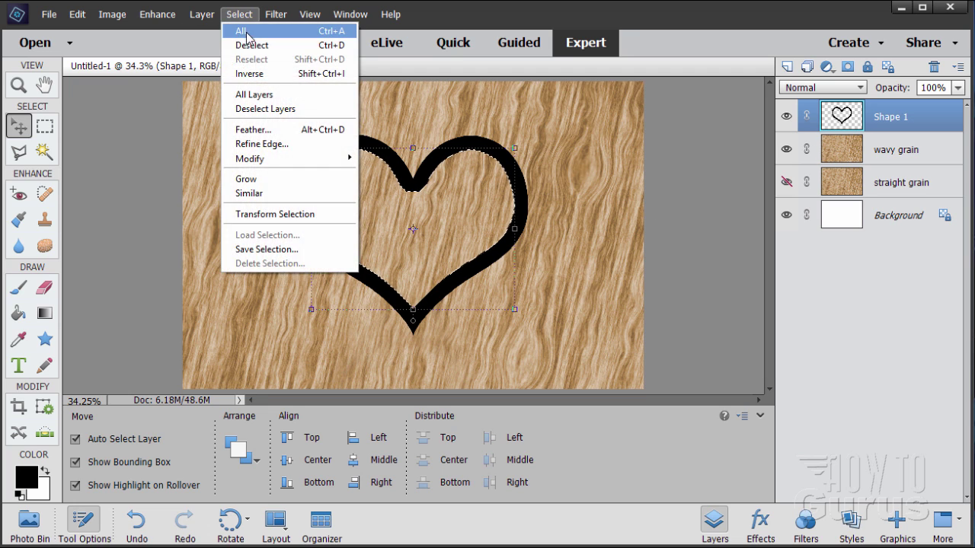
left_click(252, 45)
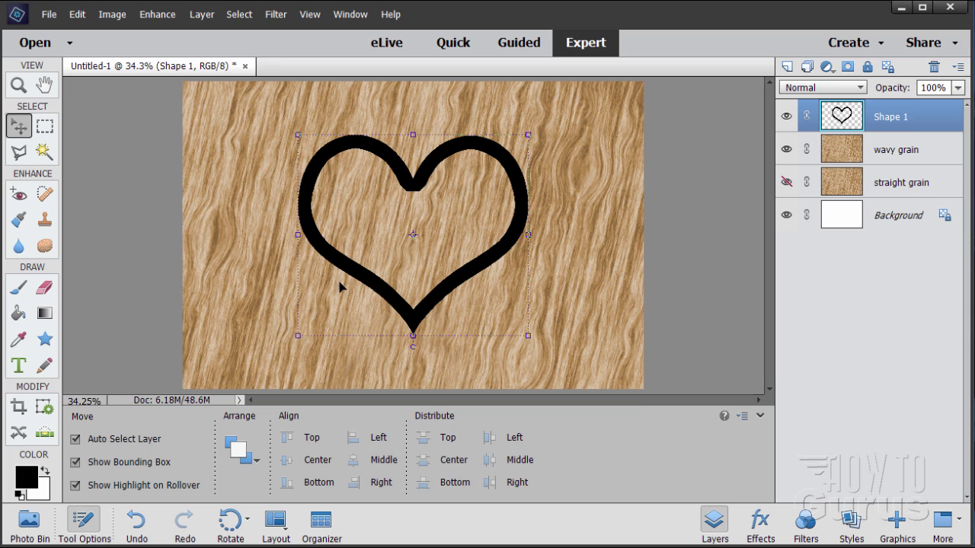
Add the thin straight arrow with feathered tail from the Shapes graphics to the document, over the heart.
left_click(899, 526)
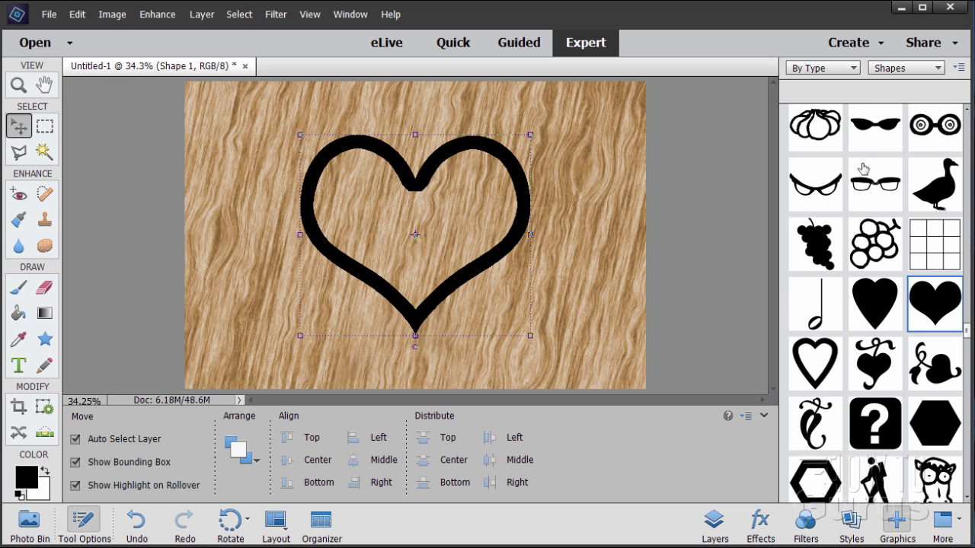
scroll(876, 288, "up", 1)
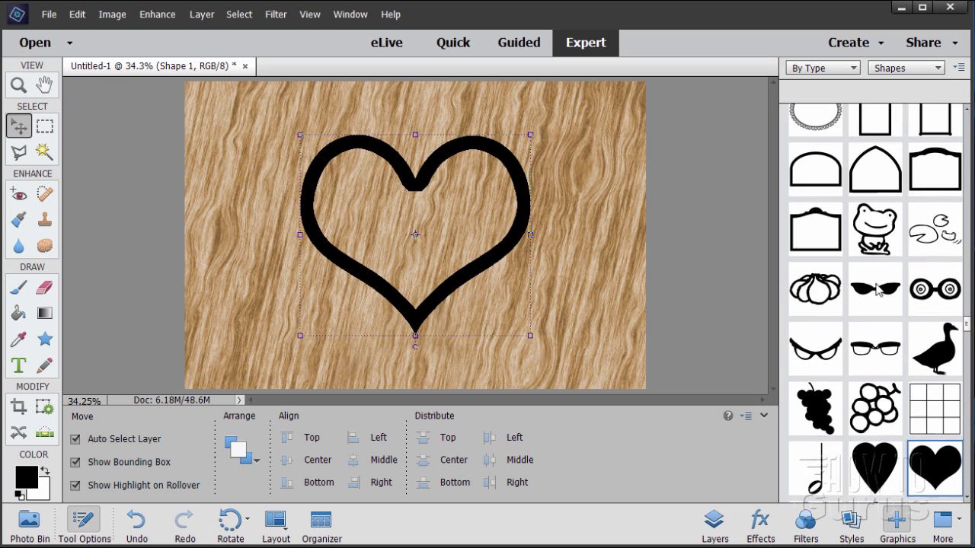
scroll(876, 283, "up", 10)
scroll(876, 283, "up", 8)
scroll(876, 286, "up", 10)
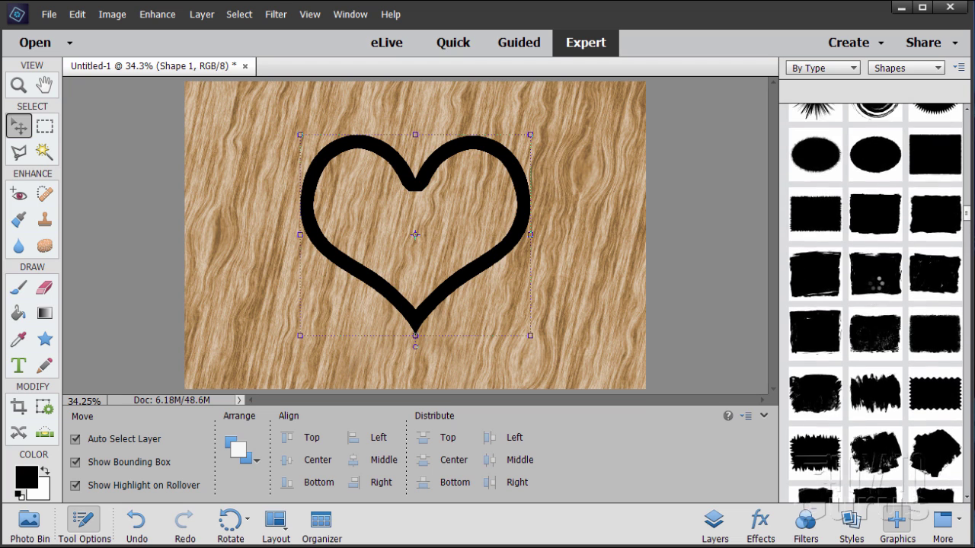
scroll(875, 285, "up", 10)
scroll(880, 288, "up", 10)
scroll(878, 284, "up", 10)
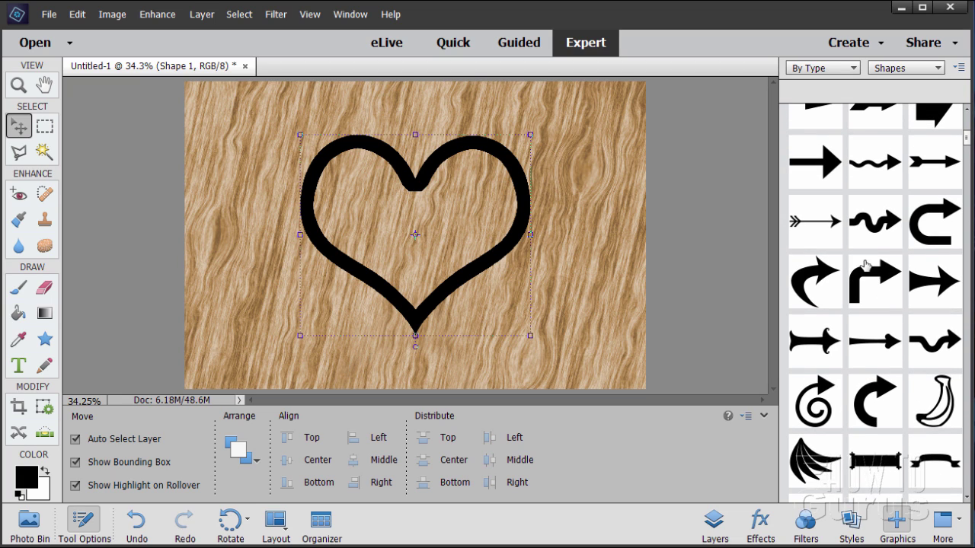
double_click(817, 228)
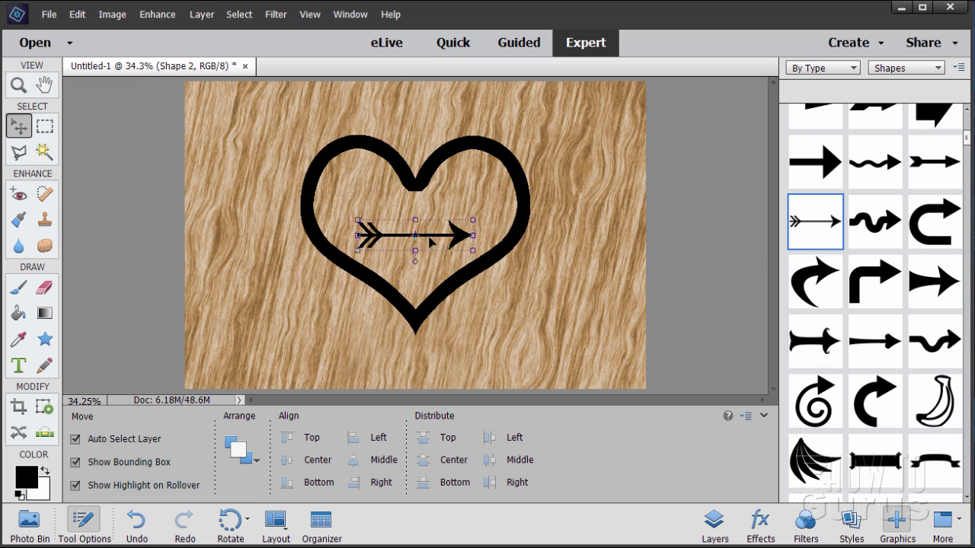
Squash the arrow's height to about 71% and rotate it to about -38 degrees, pointing up to the right, and apply.
left_click_drag(416, 248, 415, 242)
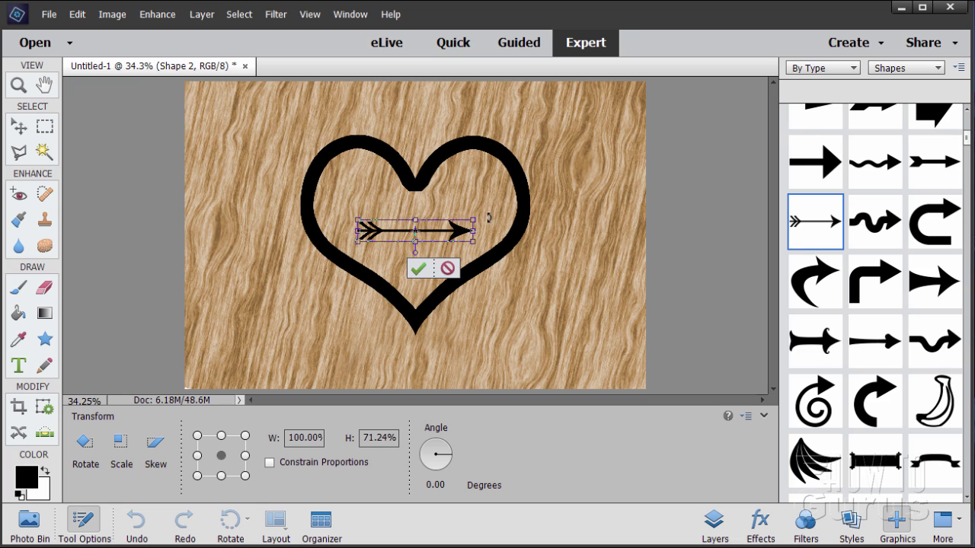
left_click_drag(486, 215, 460, 175)
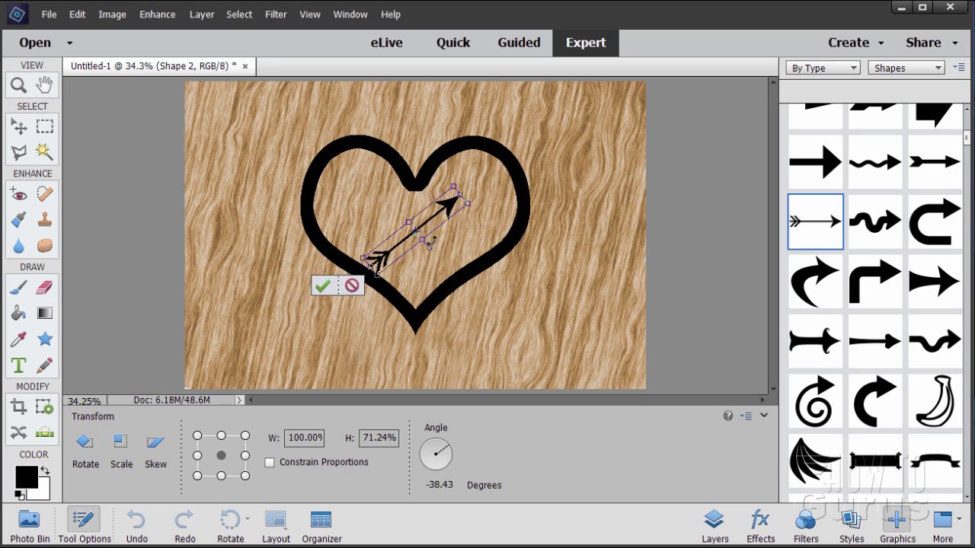
left_click(322, 286)
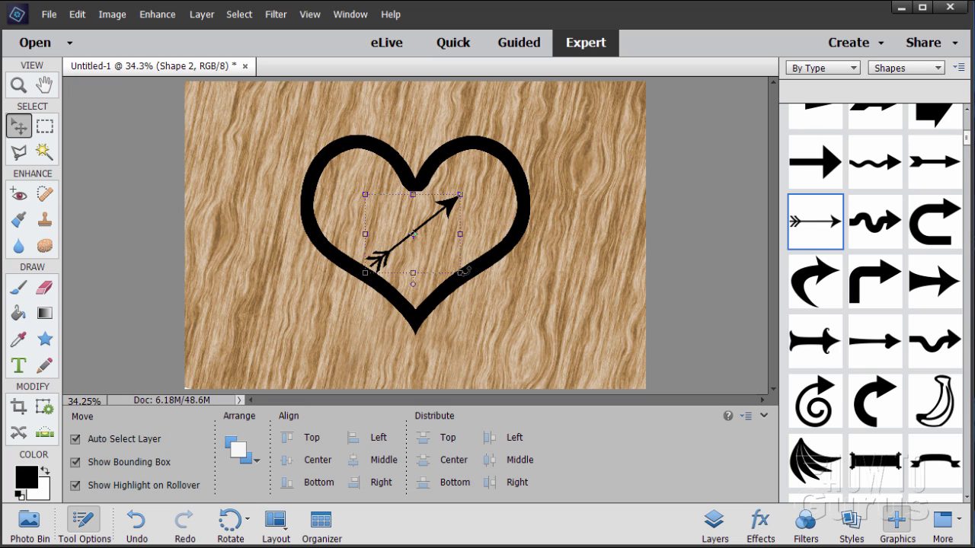
Scale the tilted arrow proportionally to about 315%, position it diagonally across the heart with a slight nudge left, and apply.
left_click_drag(460, 271, 536, 336)
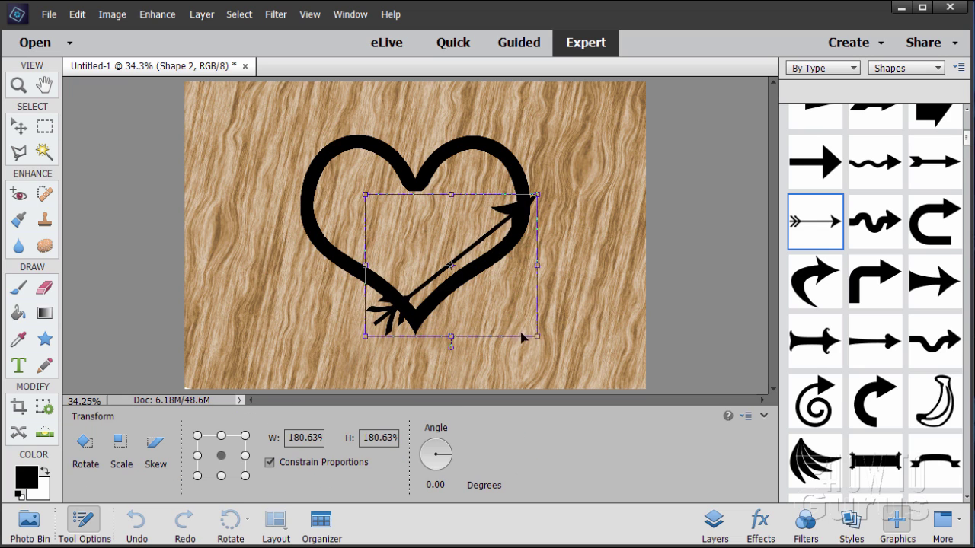
left_click_drag(371, 191, 265, 112)
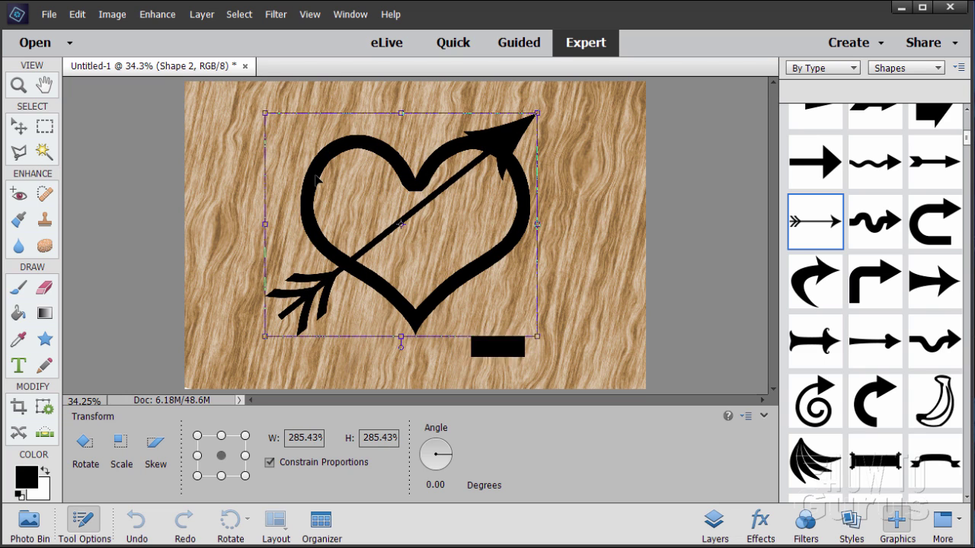
left_click_drag(537, 334, 554, 350)
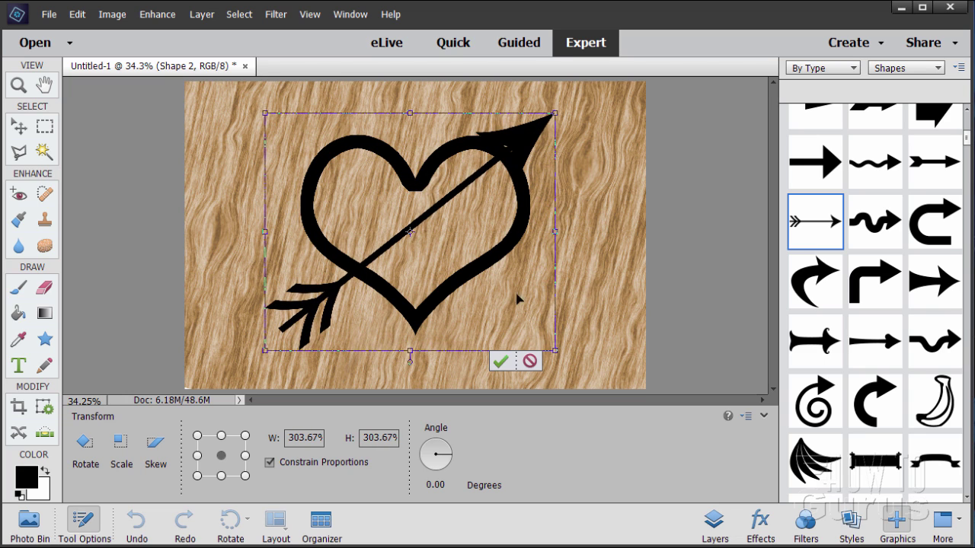
left_click_drag(424, 221, 438, 212)
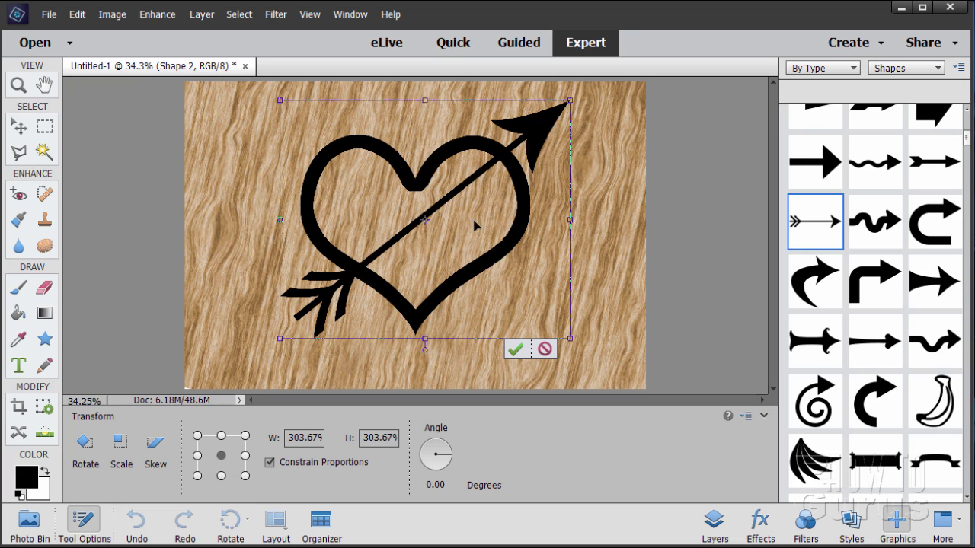
left_click_drag(281, 340, 268, 348)
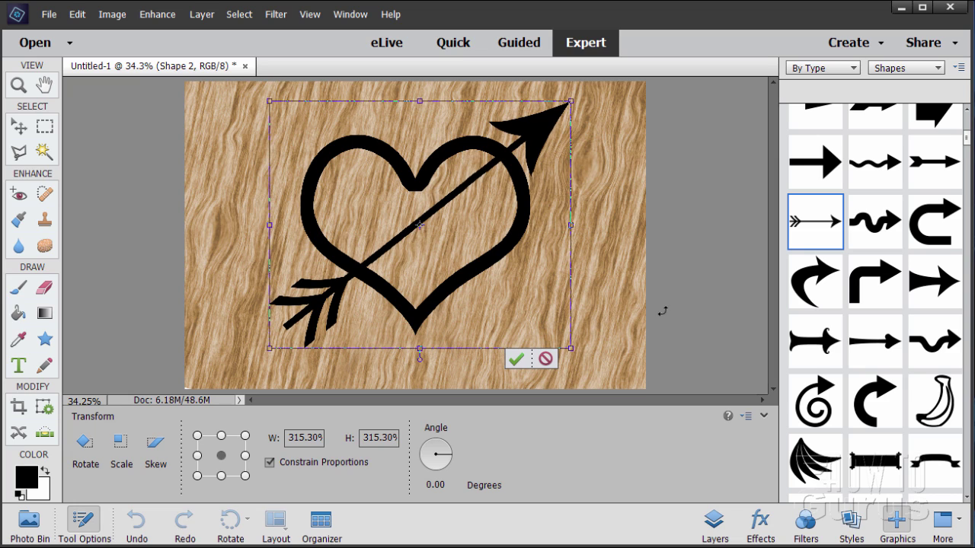
key("Left")
key("Left")
key("Left")
key("Left")
key("Left")
key("Left")
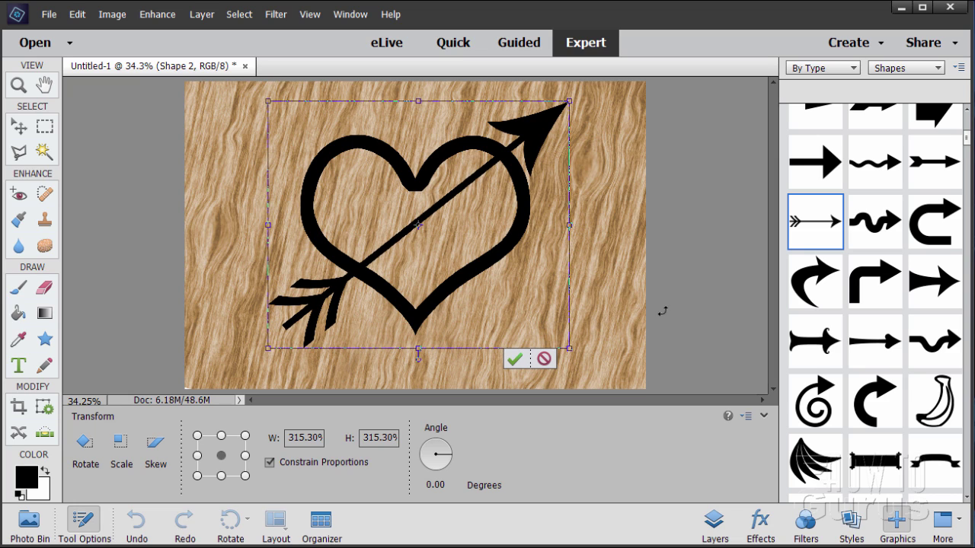
left_click(516, 359)
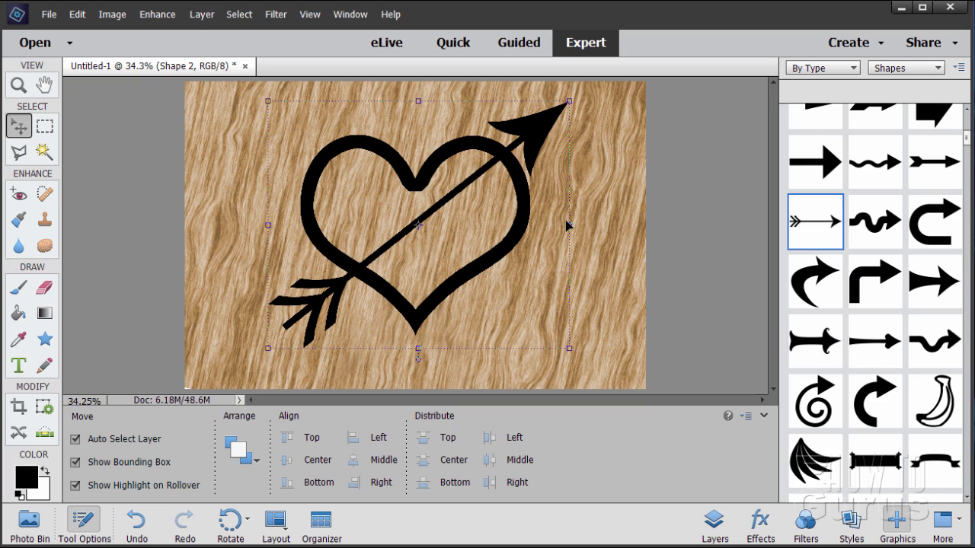
Add the text "Be Mine" in black Swis721 BT Bold Italic at 60 pt and position it beneath the heart, overlapping its tip.
left_click(716, 521)
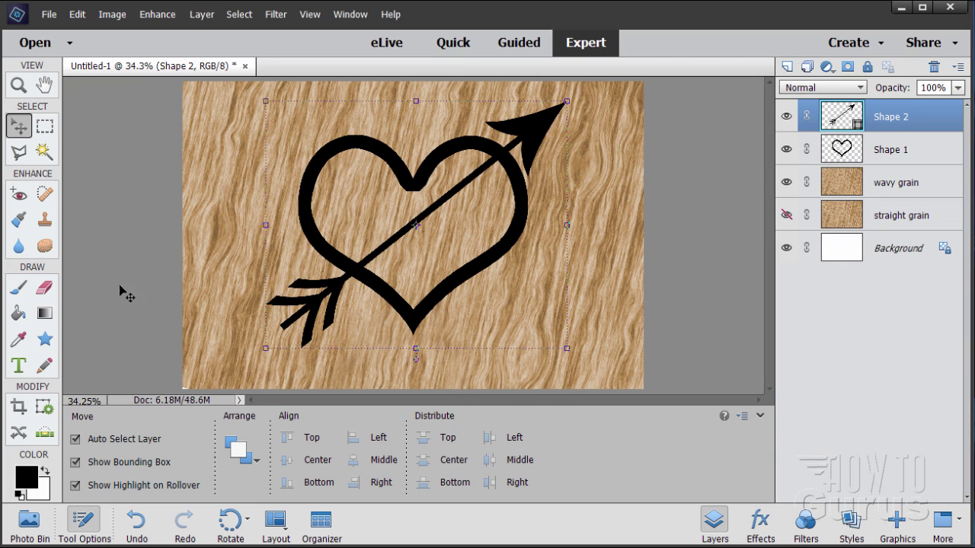
left_click(21, 367)
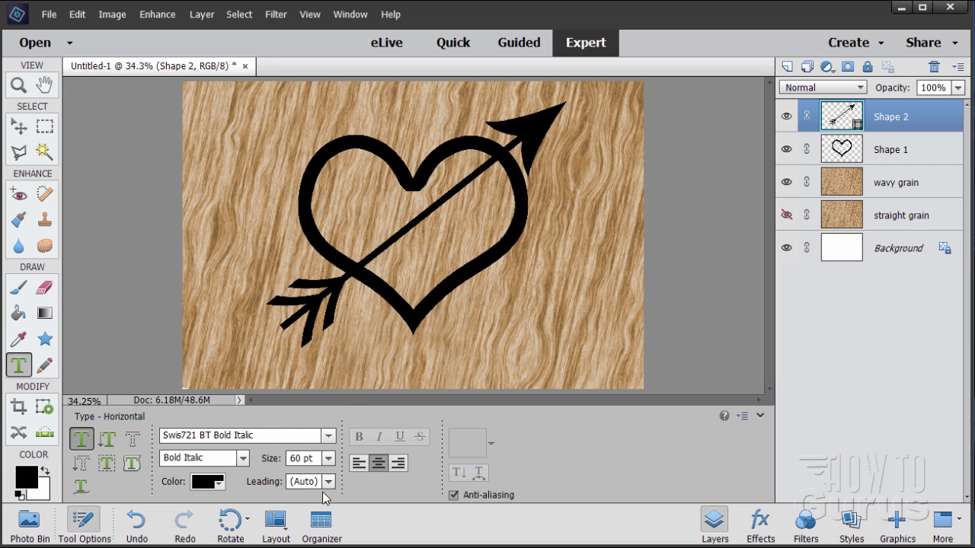
left_click(344, 356)
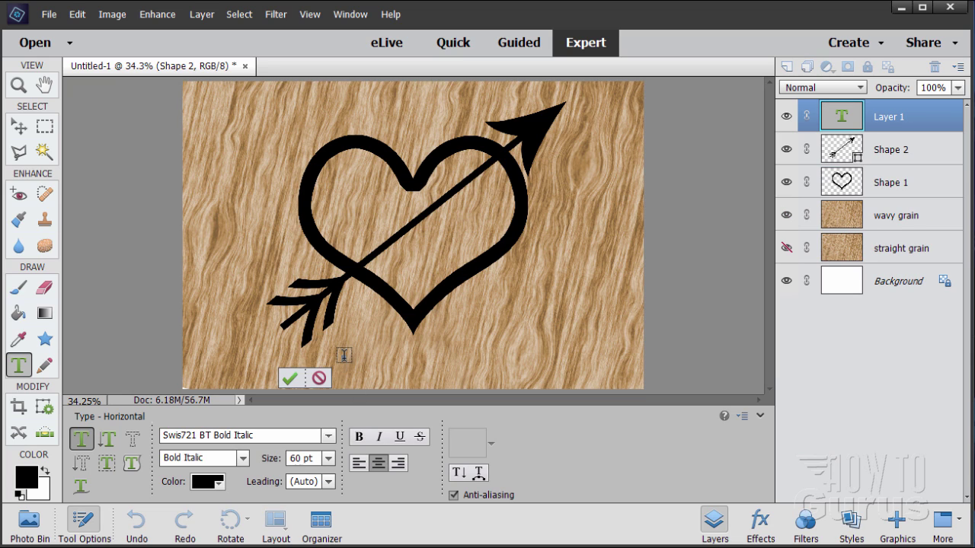
type("Be Mi")
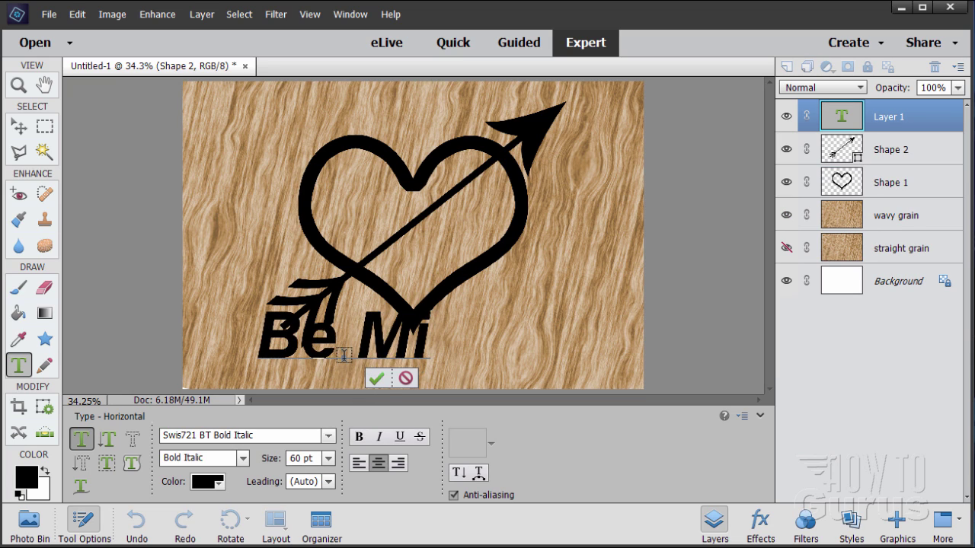
type("ne")
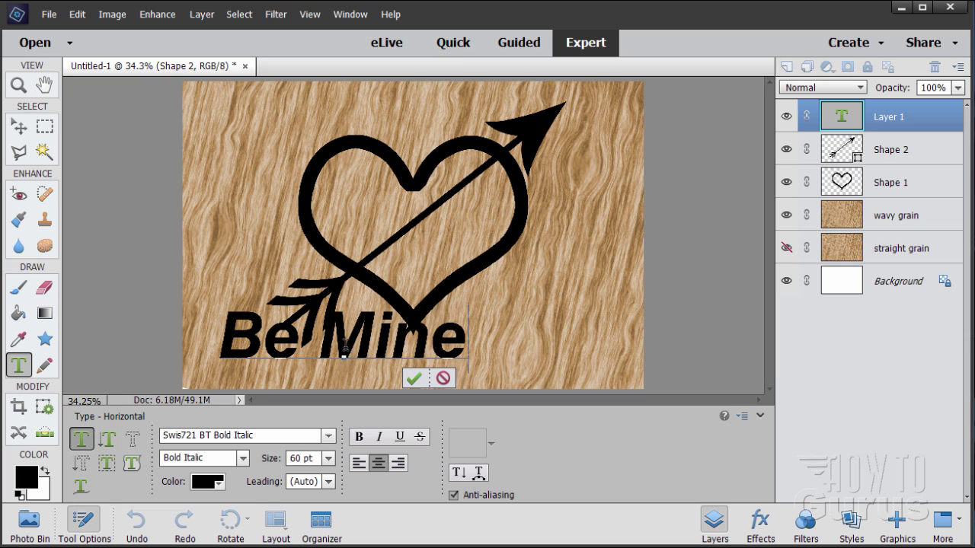
left_click(411, 381)
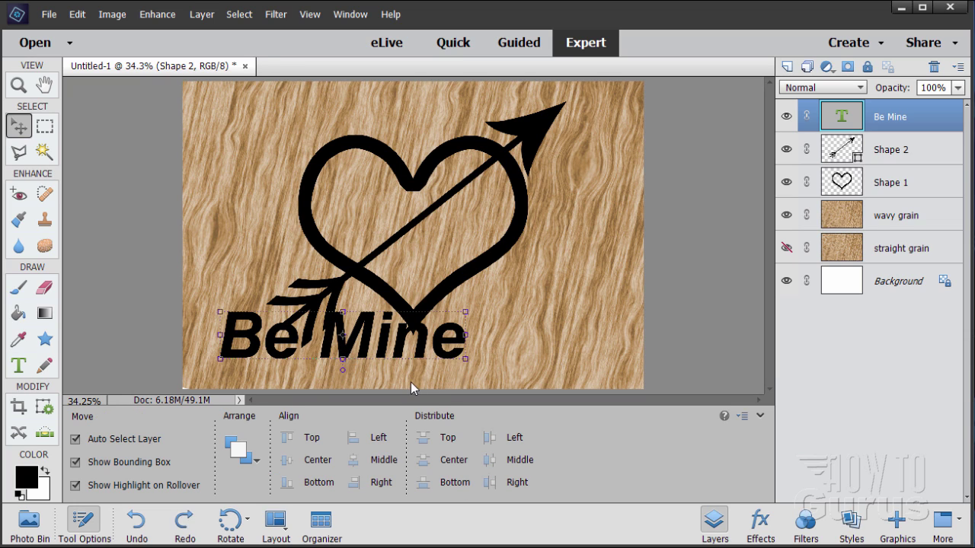
left_click_drag(381, 349, 451, 362)
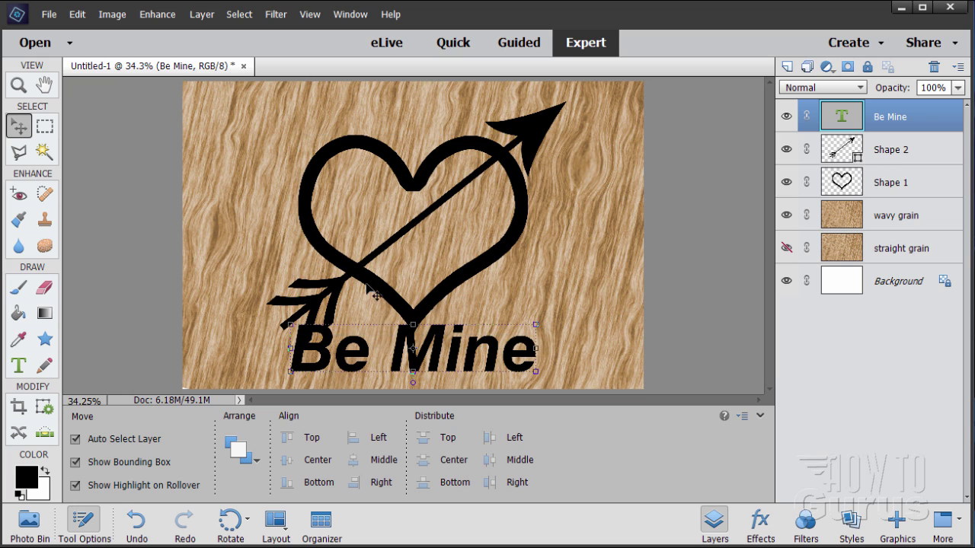
left_click_drag(439, 357, 438, 346)
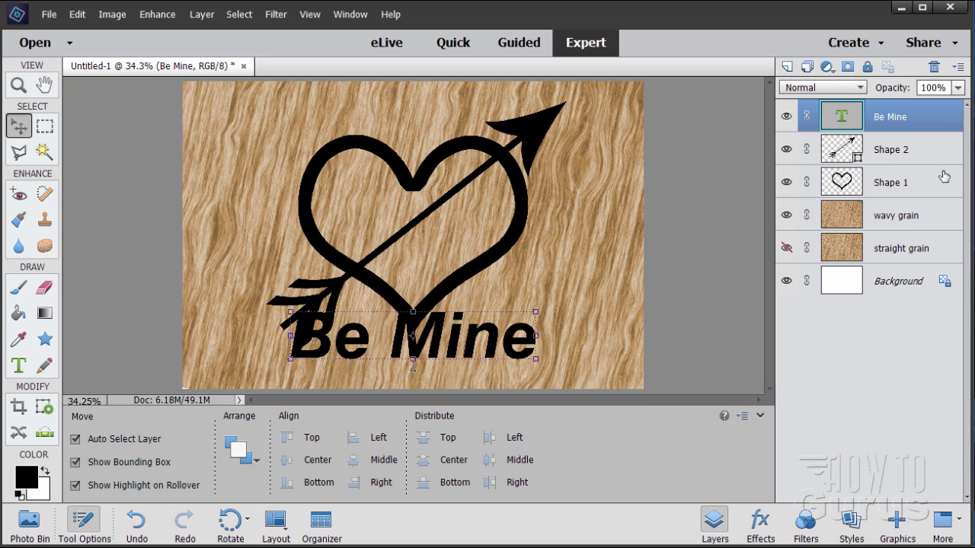
Scale the heart and arrow layers together proportionally to about 87%, place them above the "Be Mine" text, and apply.
left_click(914, 151)
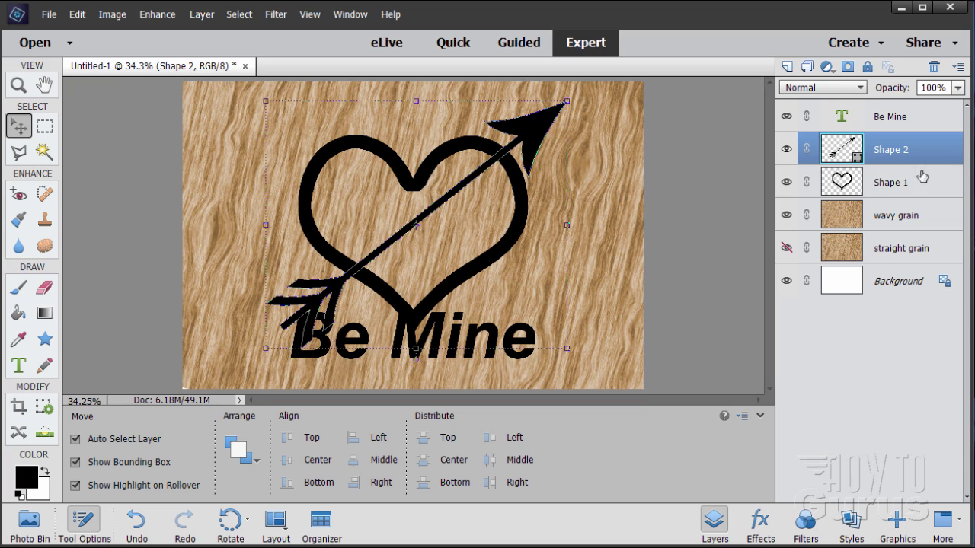
left_click(891, 188, "ctrl")
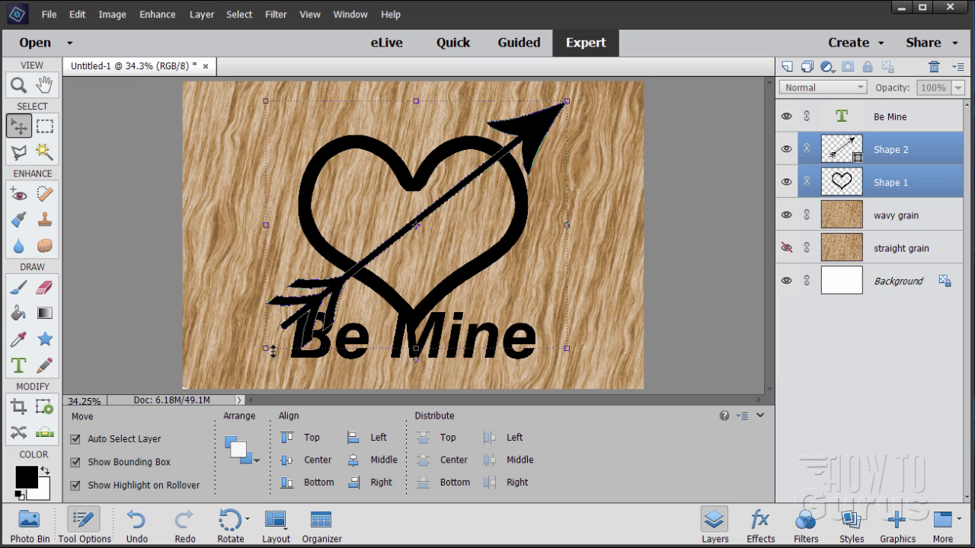
left_click_drag(568, 349, 503, 295)
left_click_drag(415, 243, 446, 251)
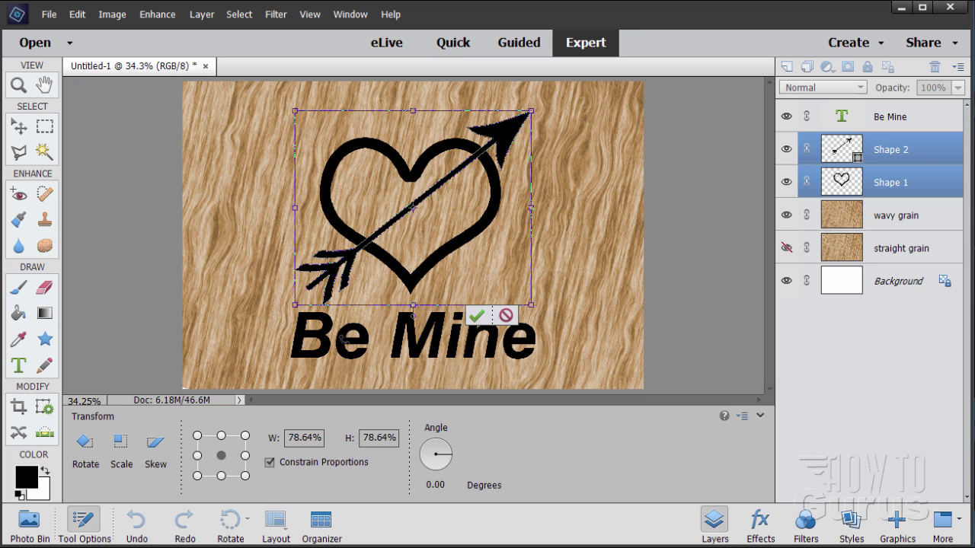
left_click_drag(533, 306, 553, 322)
left_click_drag(446, 280, 434, 270)
left_click_drag(284, 312, 280, 315)
mouse_move(428, 271)
left_mouse_down()
mouse_move(424, 259)
mouse_move(424, 268)
left_mouse_up()
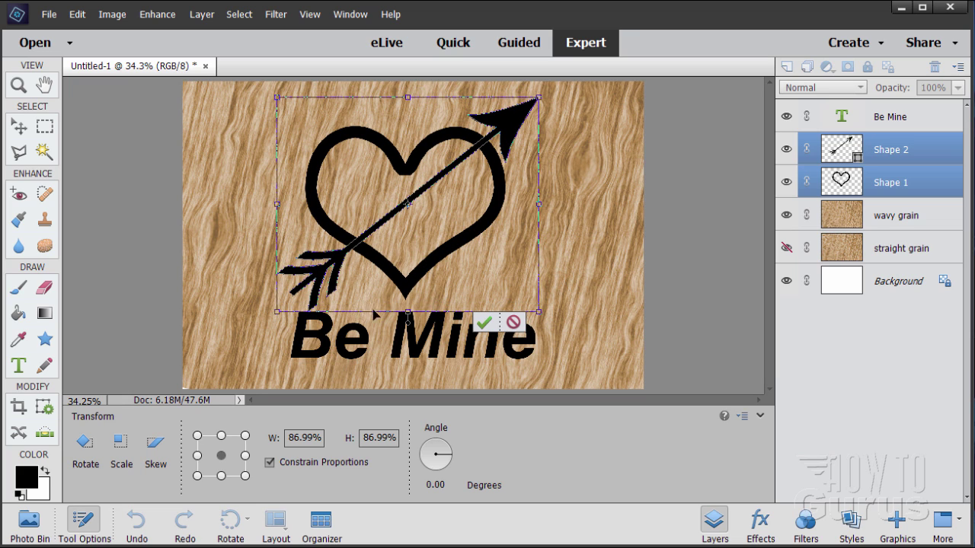
left_click(480, 323)
Move the "Be Mine" text slightly down and nudge it seven steps left to centre it under the heart.
left_click(417, 345)
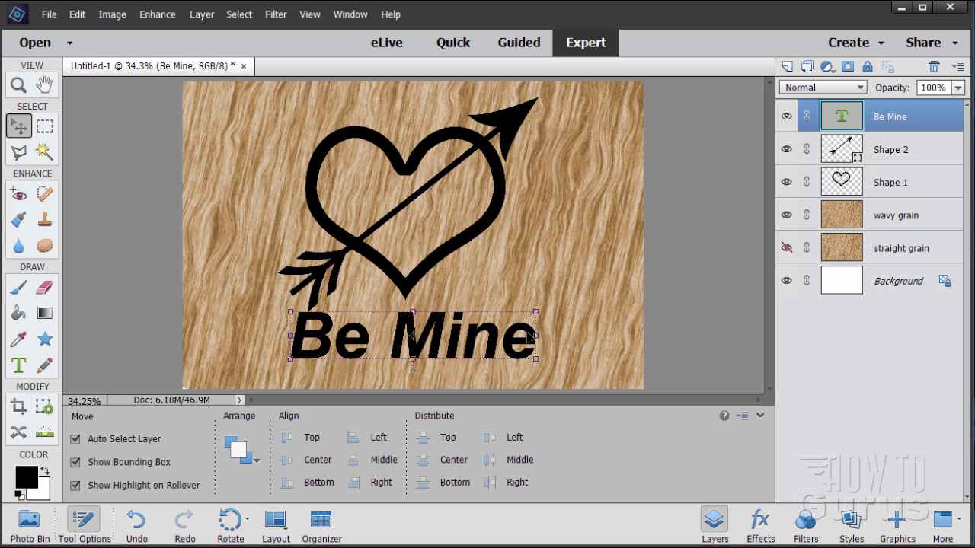
left_click_drag(532, 335, 529, 336)
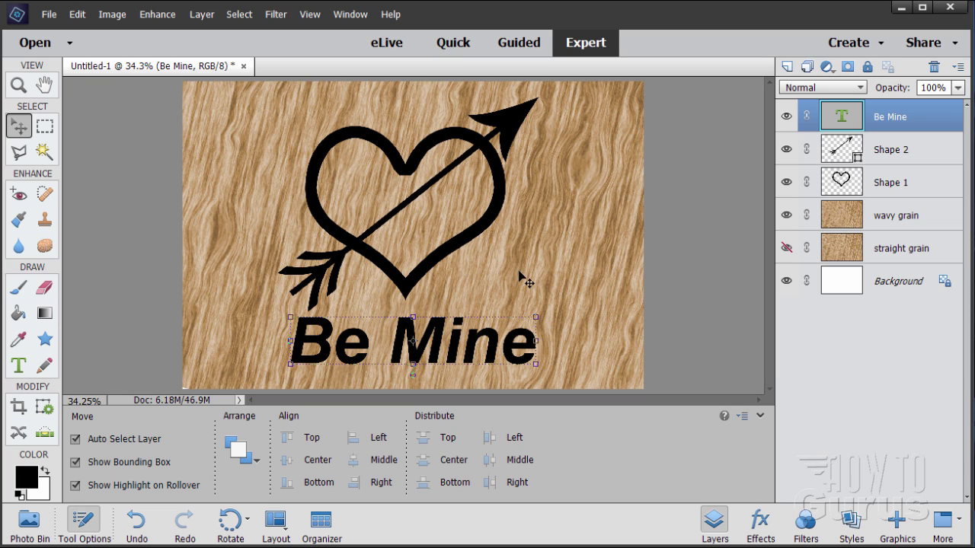
left_click(531, 297)
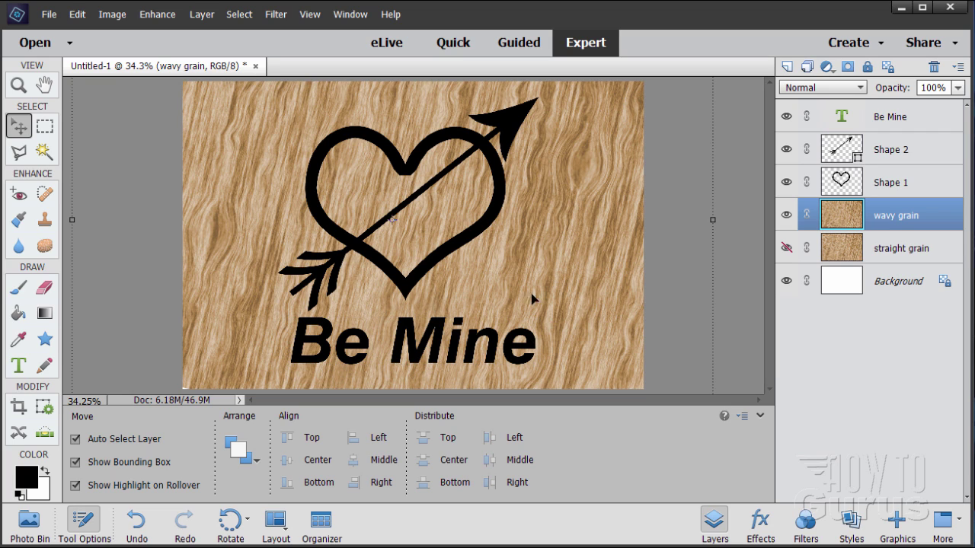
left_click(457, 342)
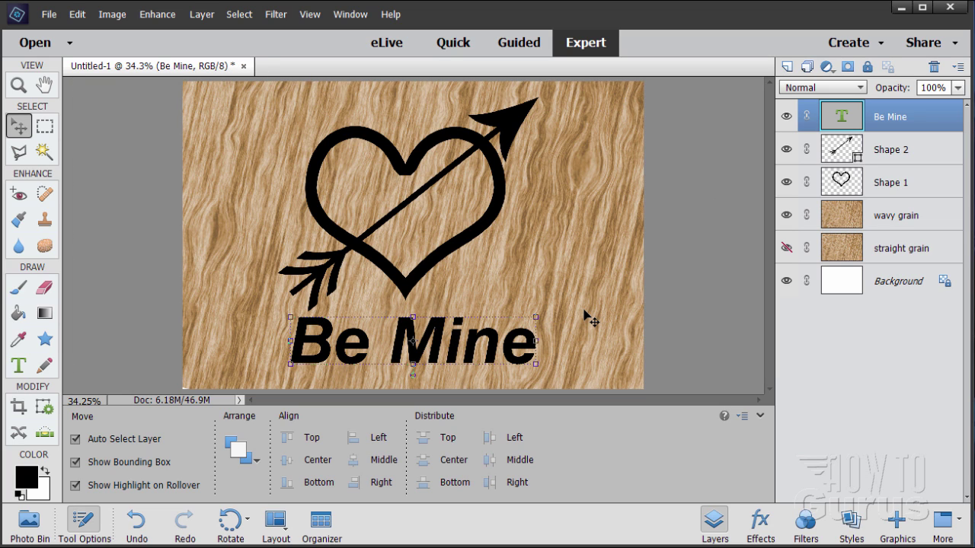
key("Left")
key("Left")
key("Left")
key("Left")
key("Left")
key("Left")
key("Left")
left_click(510, 296)
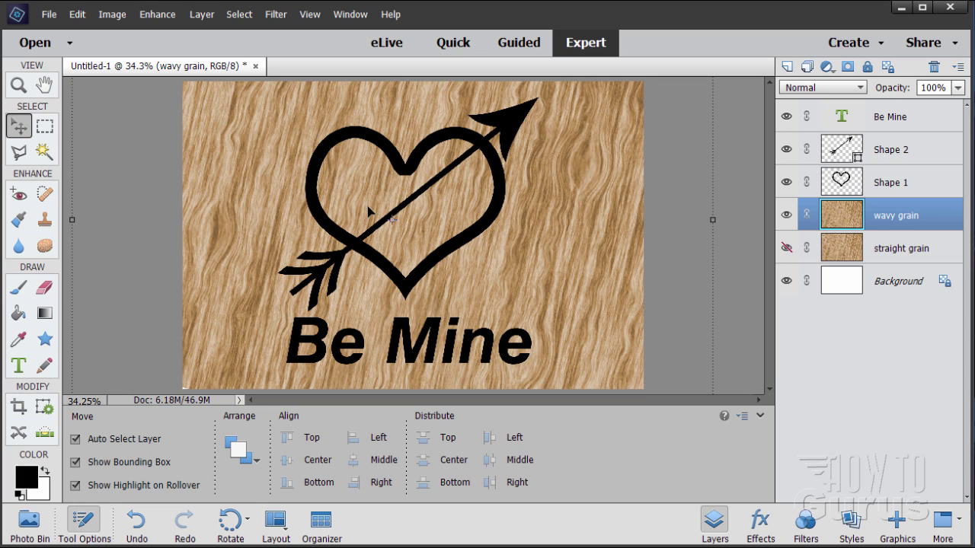
Duplicate the text, arrow and heart layers together, and hide the three original layers.
left_click(927, 127)
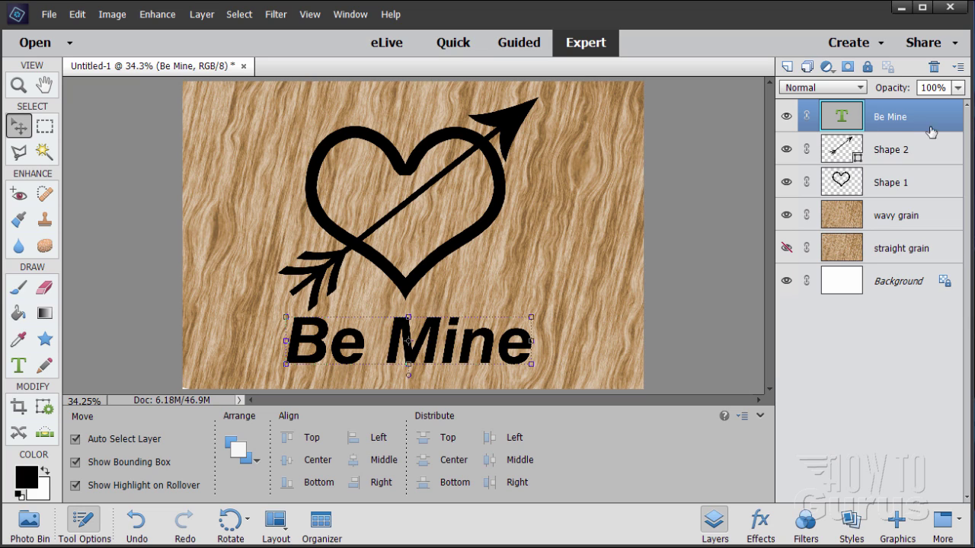
left_click(917, 186, "shift")
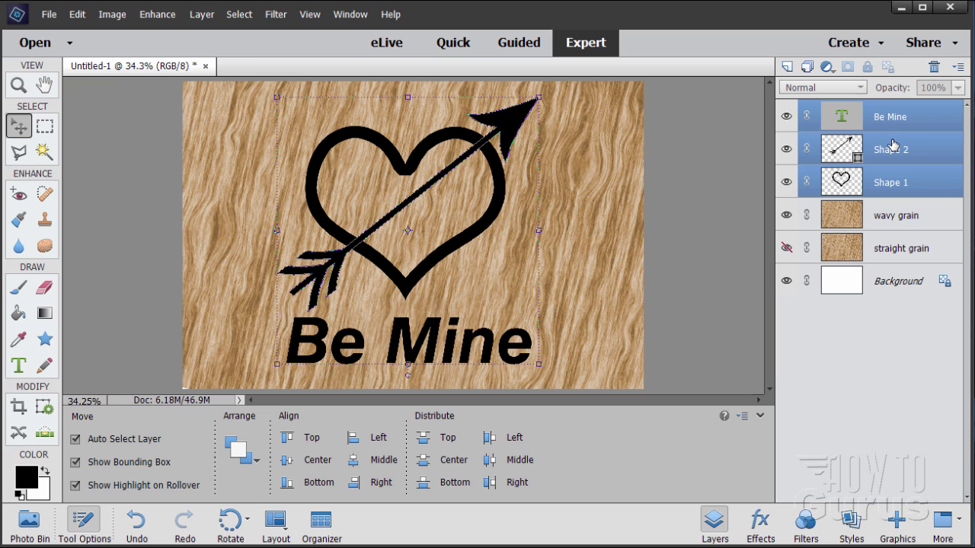
left_click_drag(886, 143, 788, 67)
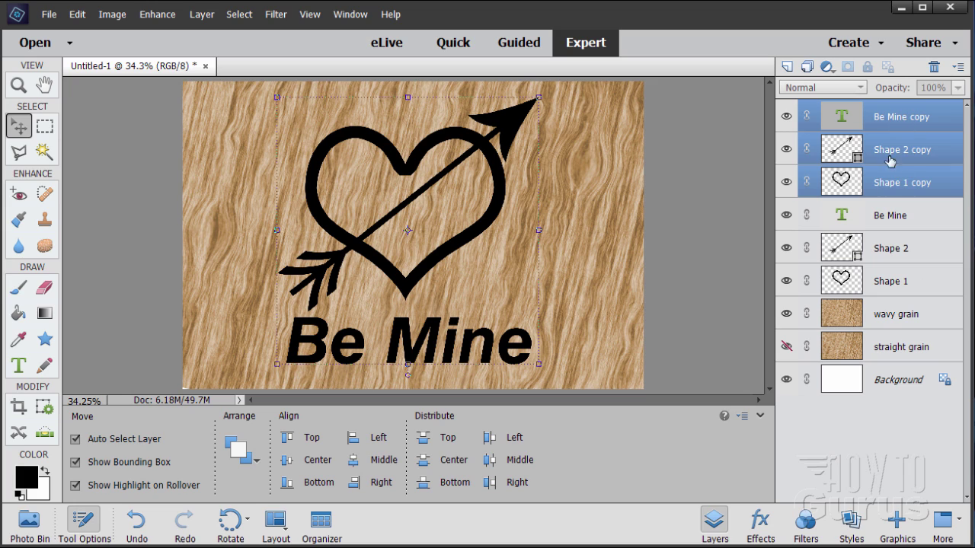
left_click(787, 216)
left_click(786, 249)
left_click(789, 282)
Simplify the copied "Be Mine" text layer and the copied arrow shape layer.
left_click(918, 120)
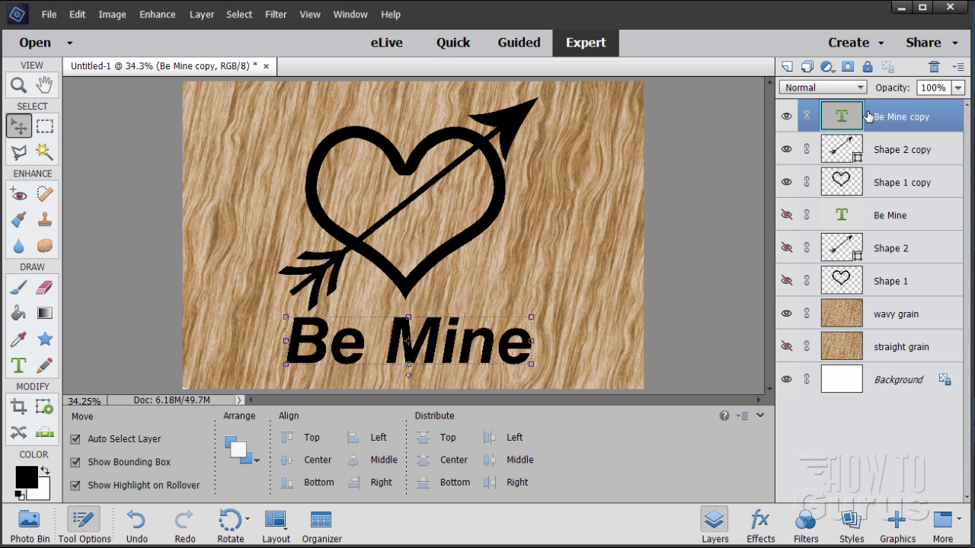
right_click(889, 120)
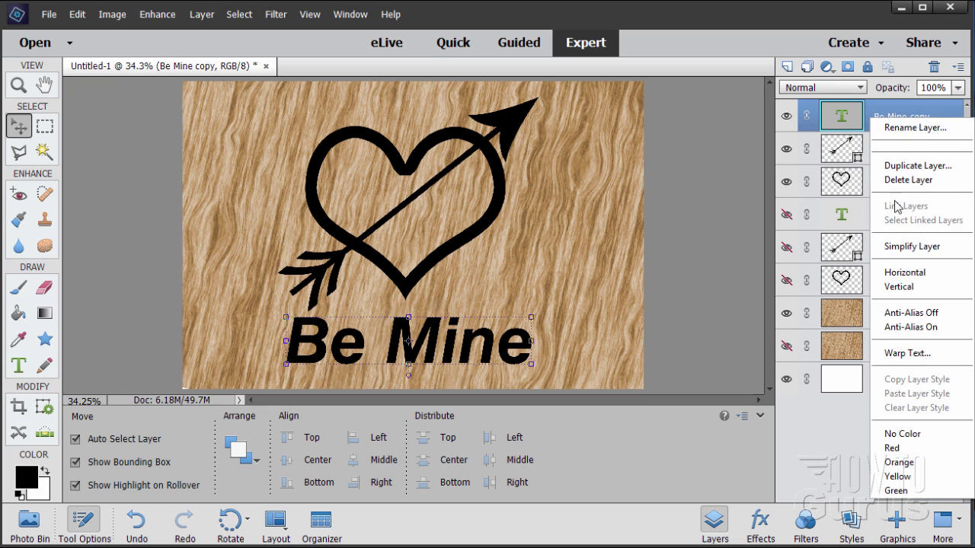
left_click(900, 248)
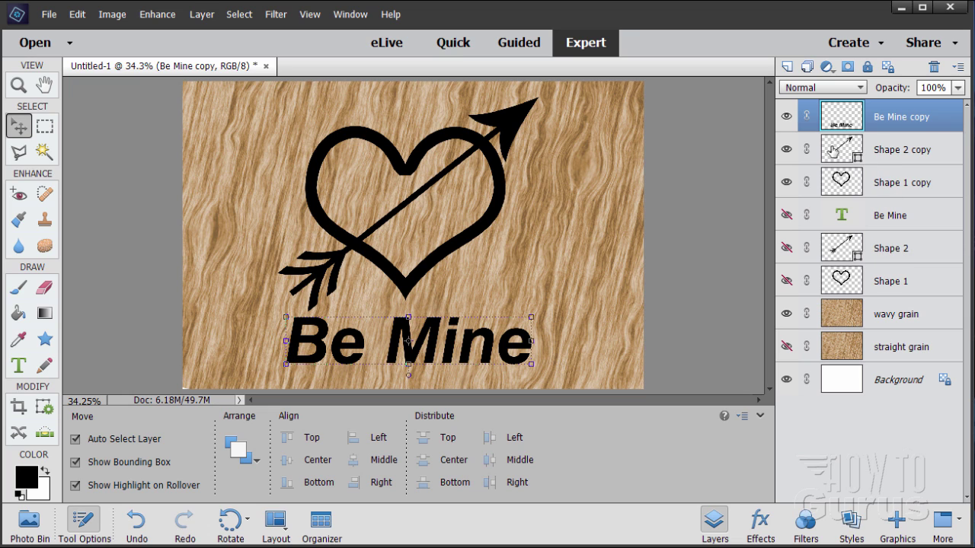
left_click(883, 153)
right_click(883, 152)
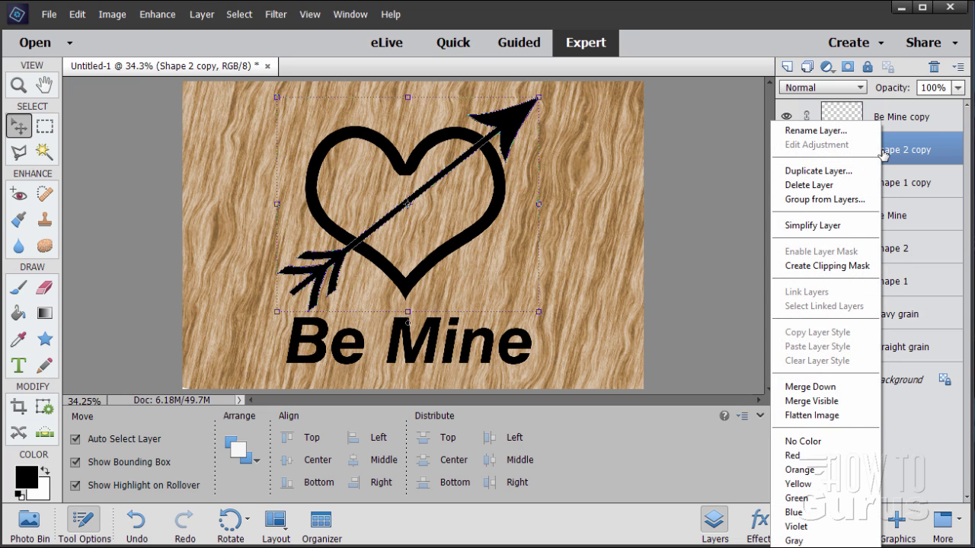
left_click(829, 226)
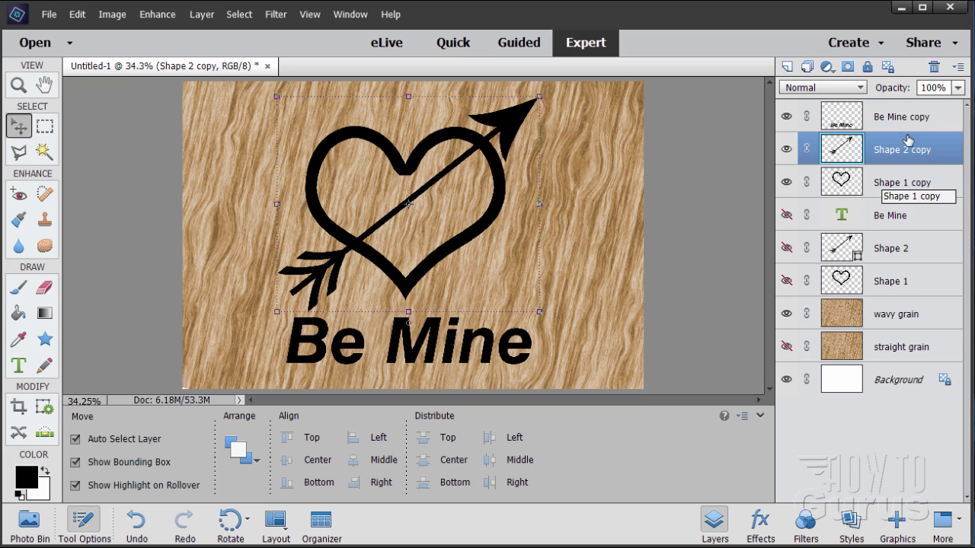
Merge the copied text, arrow and heart layers into a single layer.
left_click(883, 122)
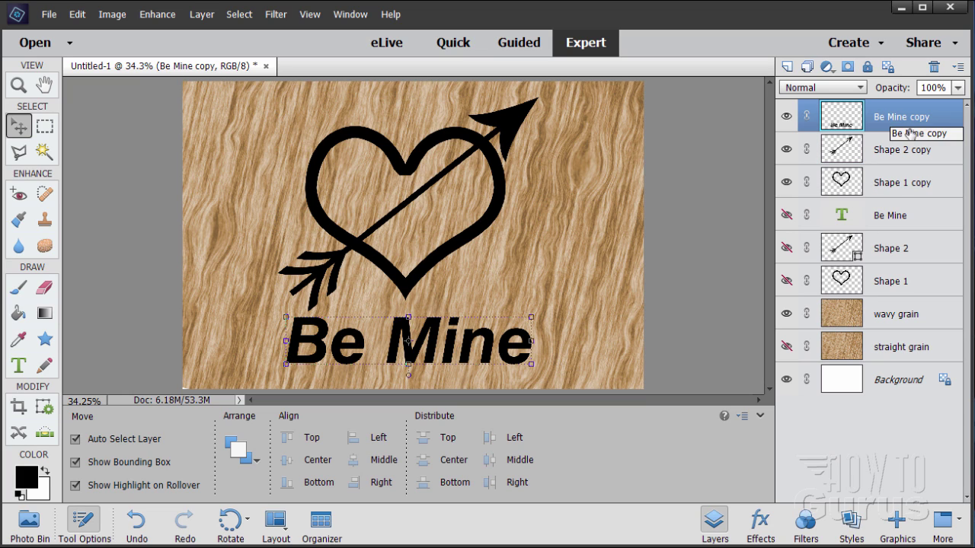
left_click(900, 186, "shift")
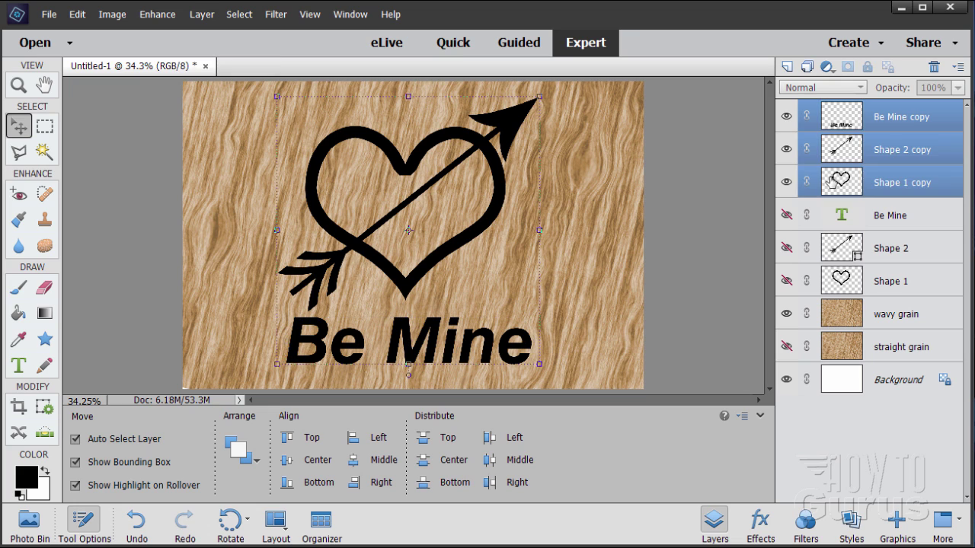
right_click(891, 153)
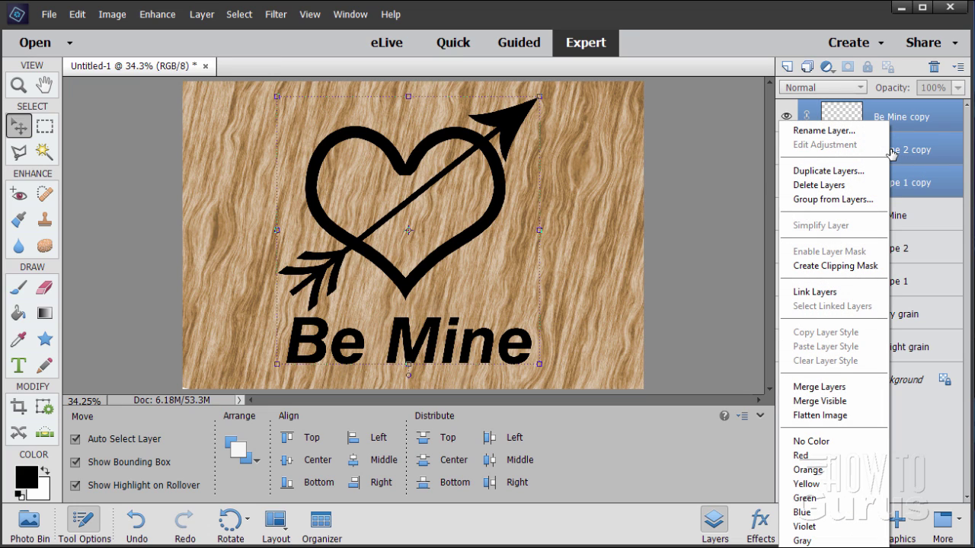
left_click(818, 387)
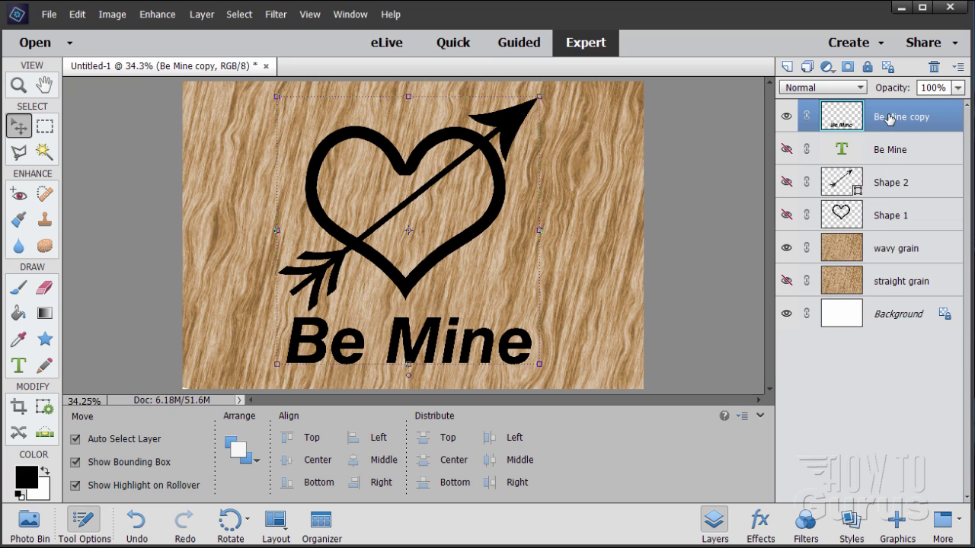
left_click(914, 150)
left_click(884, 127)
left_click(907, 184)
Duplicate the merged "Be Mine copy" artwork layer and hide the new duplicate above it.
left_click(887, 116)
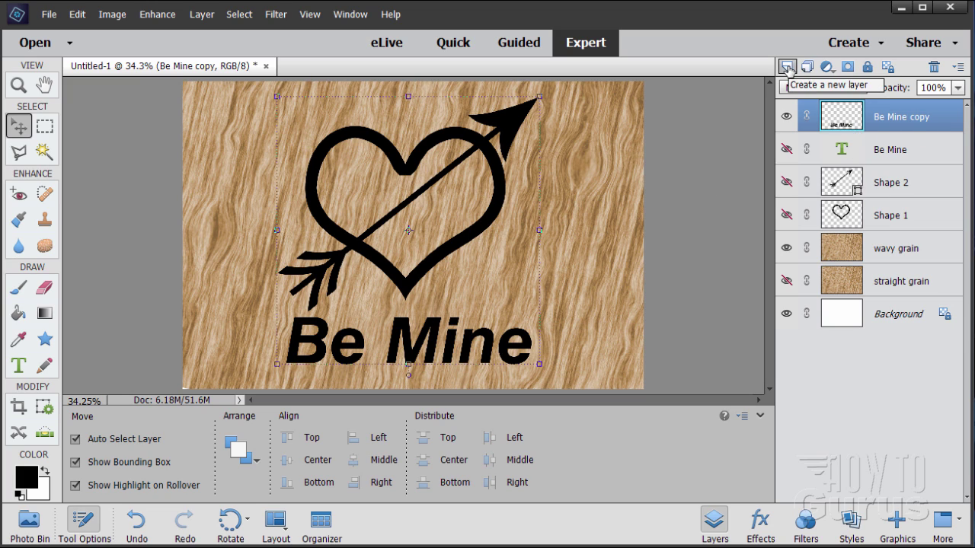
left_click_drag(834, 116, 787, 67)
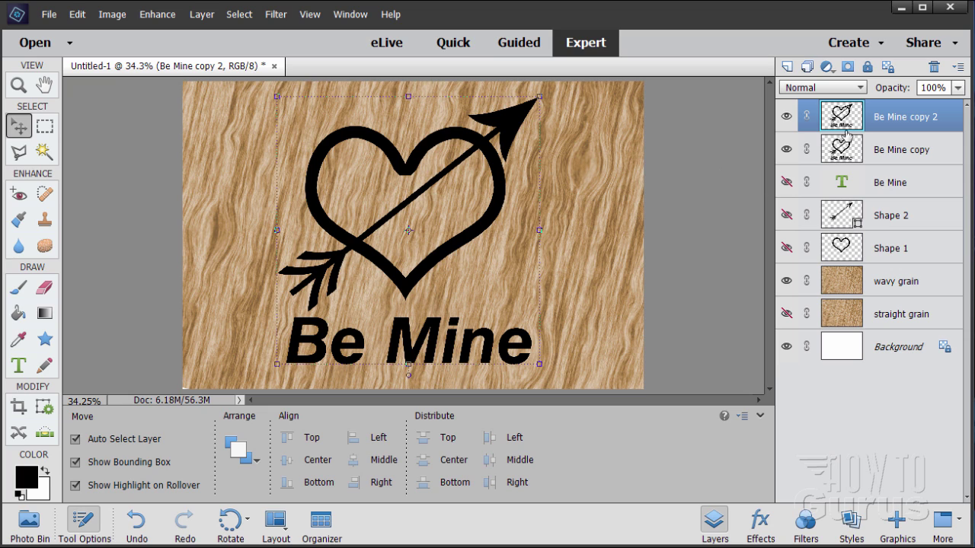
left_click(786, 117)
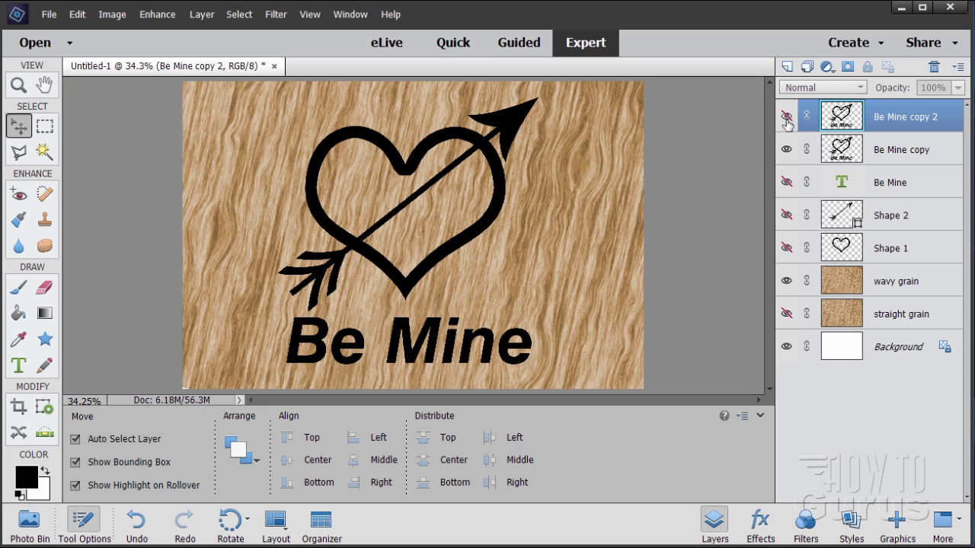
Apply a Gaussian Blur with a 25-pixel radius to the "Be Mine copy" layer and set its blend mode to Overlay.
left_click(900, 155)
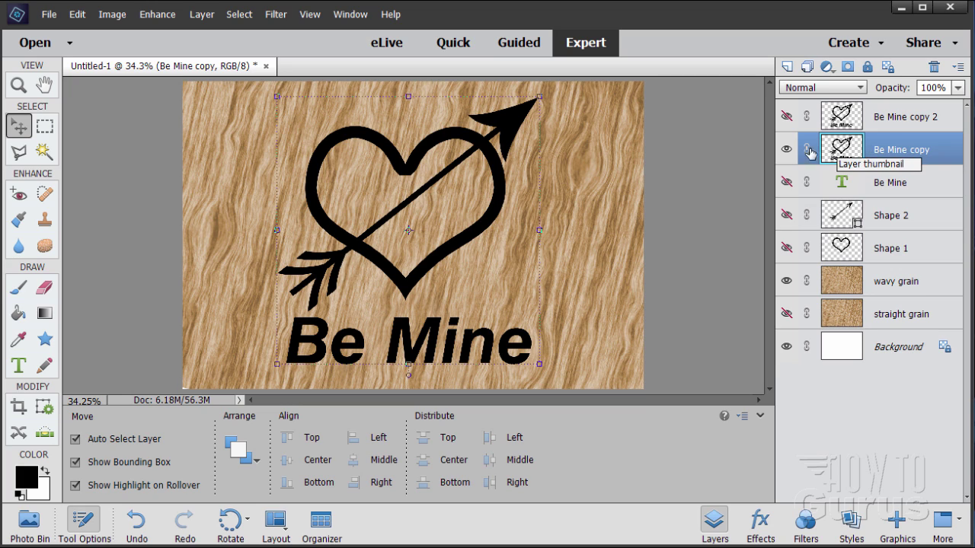
left_click(276, 15)
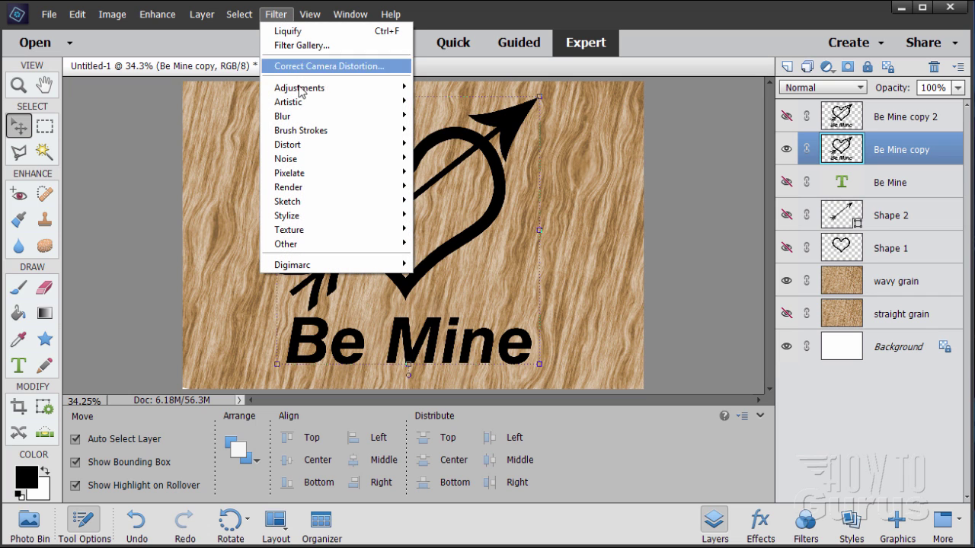
mouse_move(307, 120)
left_click(454, 158)
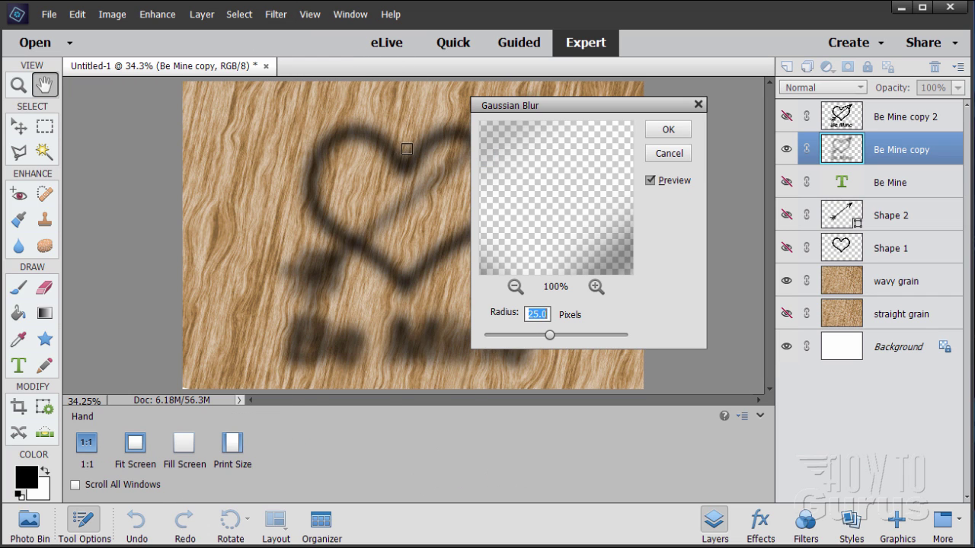
left_click(535, 311)
left_click(665, 129)
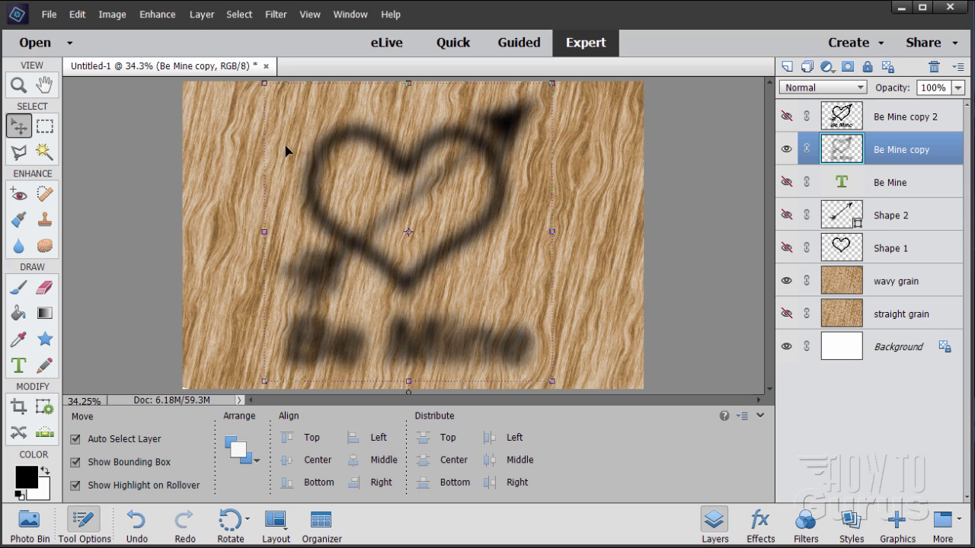
left_click(806, 91)
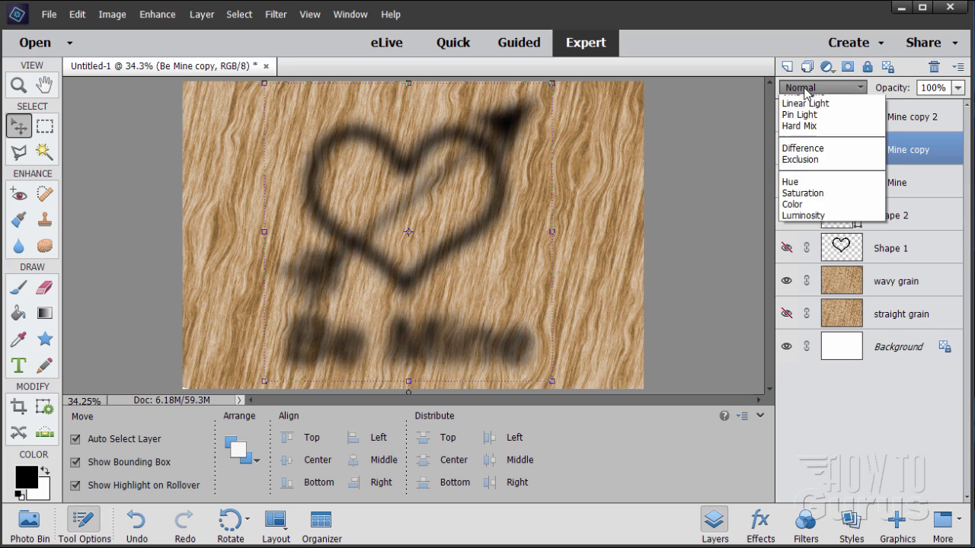
left_click(801, 266)
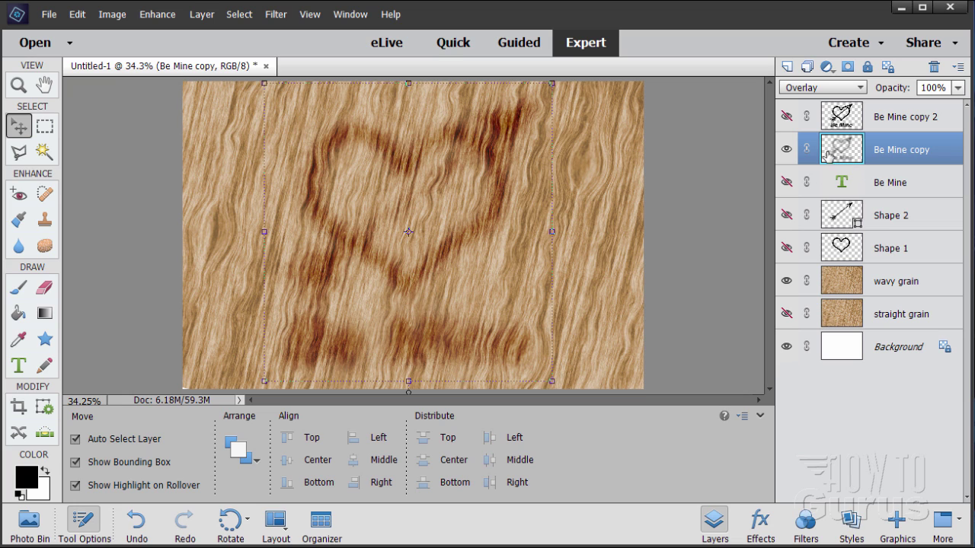
Duplicate the blurred "Be Mine copy" layer and set the duplicate's opacity to 63%.
left_click_drag(855, 149, 788, 66)
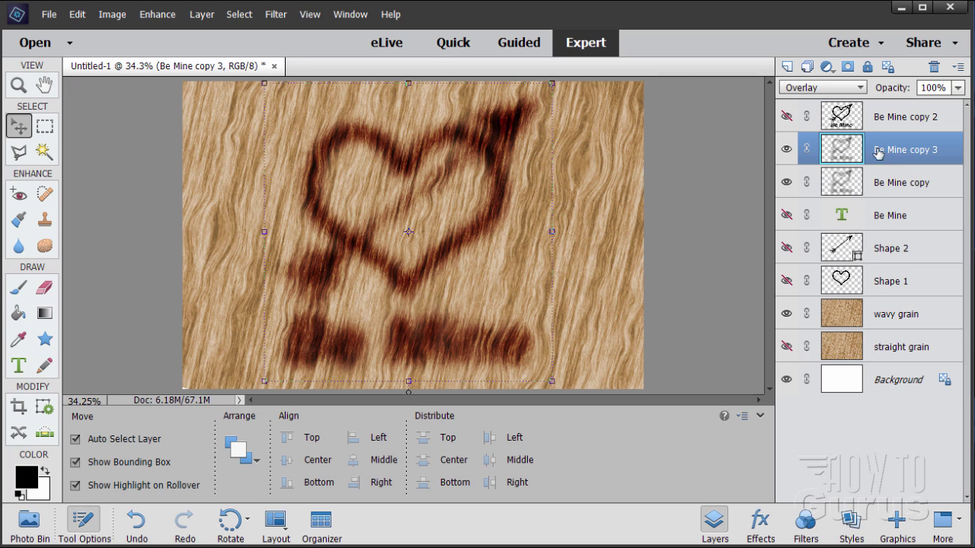
left_click(940, 84)
type("63")
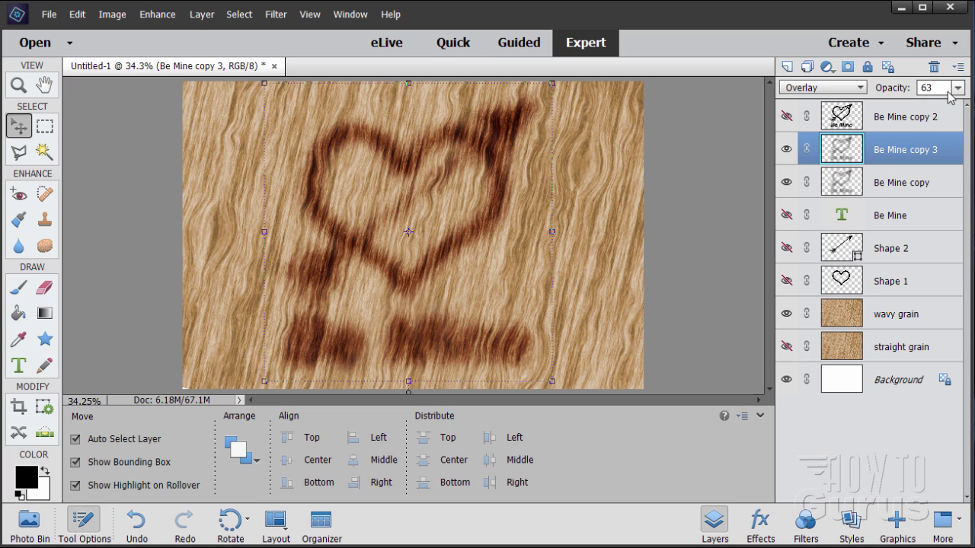
key("Return")
Show the sharp "Be Mine copy 2" layer and set its blend mode to Soft Light.
left_click(785, 117)
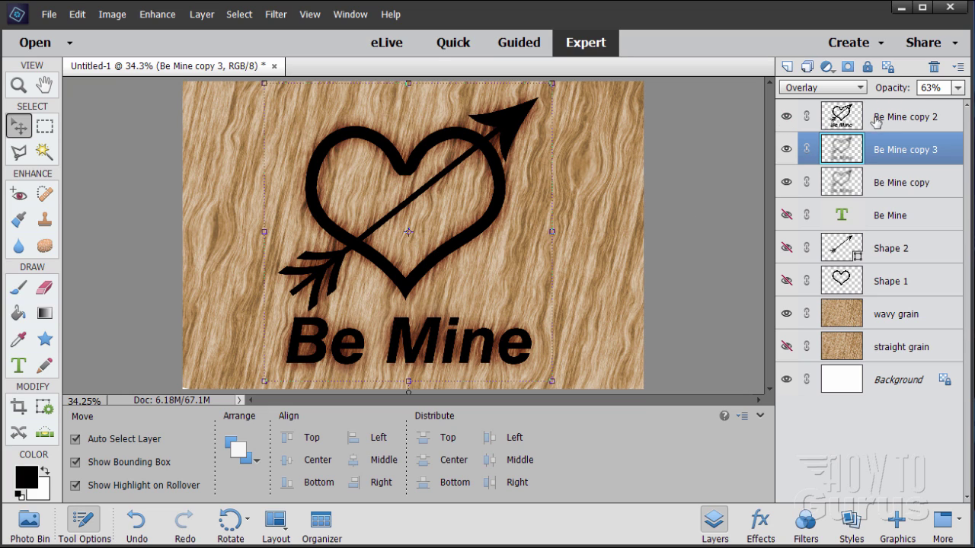
left_click(842, 122)
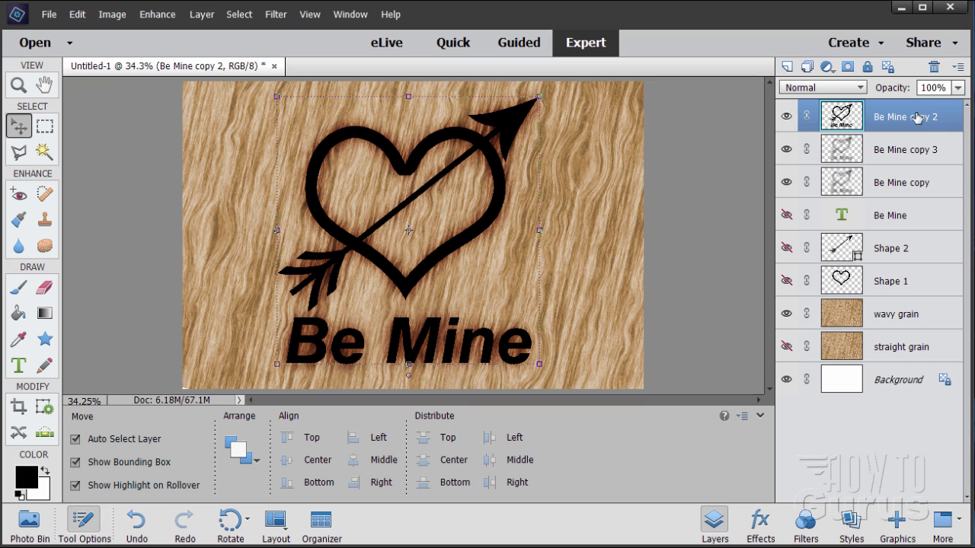
left_click(825, 90)
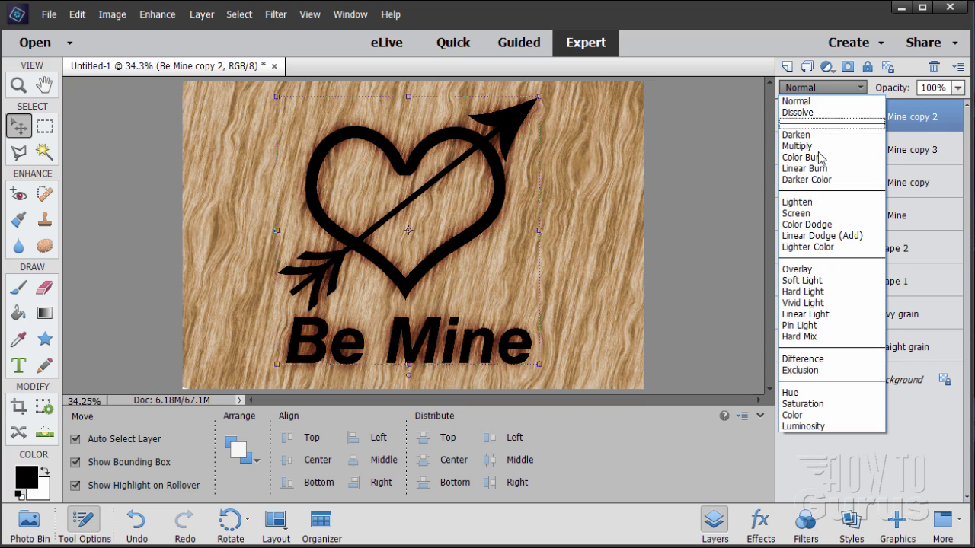
left_click(808, 280)
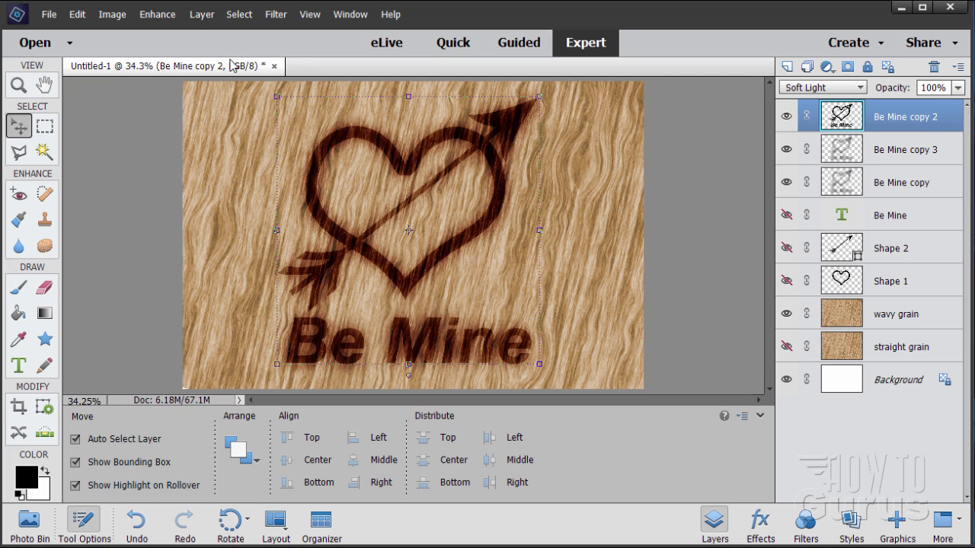
Add a 5 px bevel with only the Down direction to the "Be Mine copy 2" layer, and deselect the artwork.
left_click(202, 15)
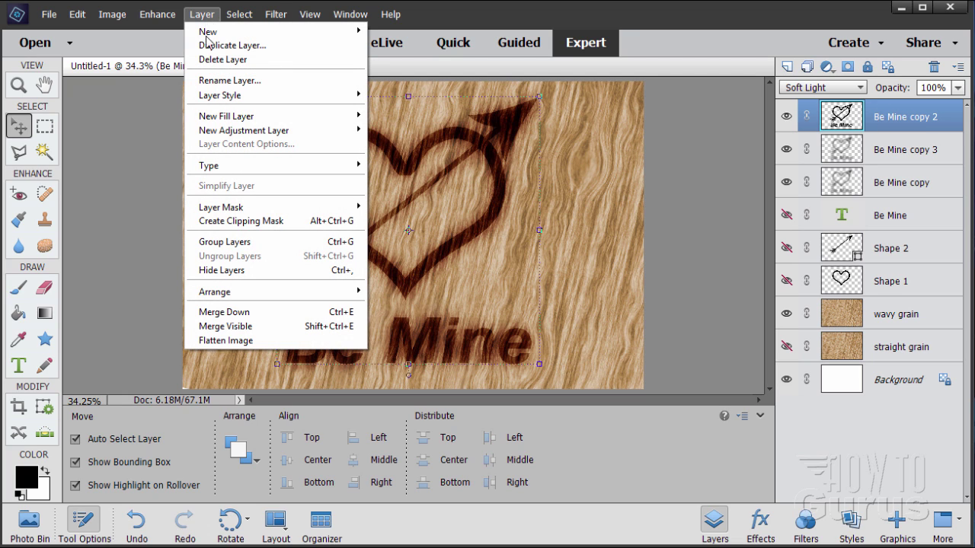
mouse_move(229, 98)
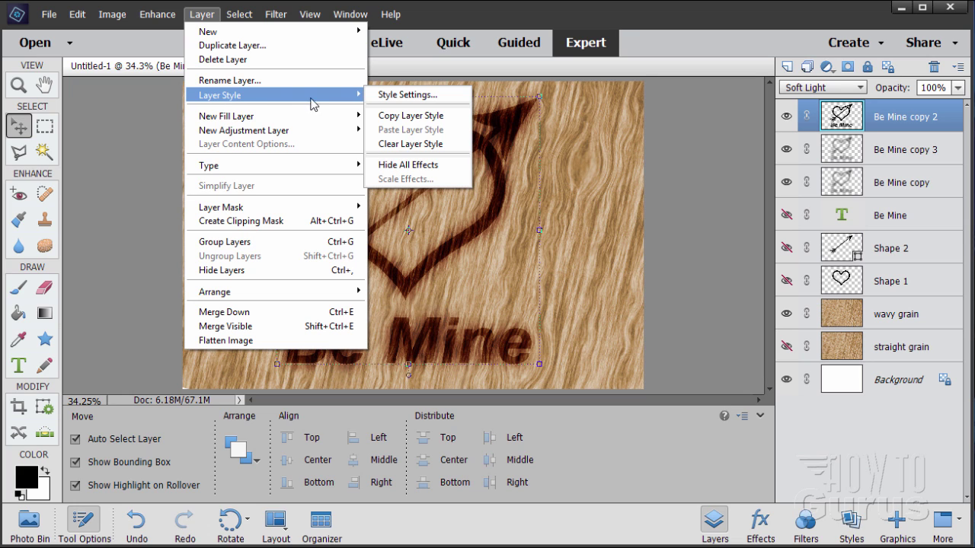
left_click(415, 97)
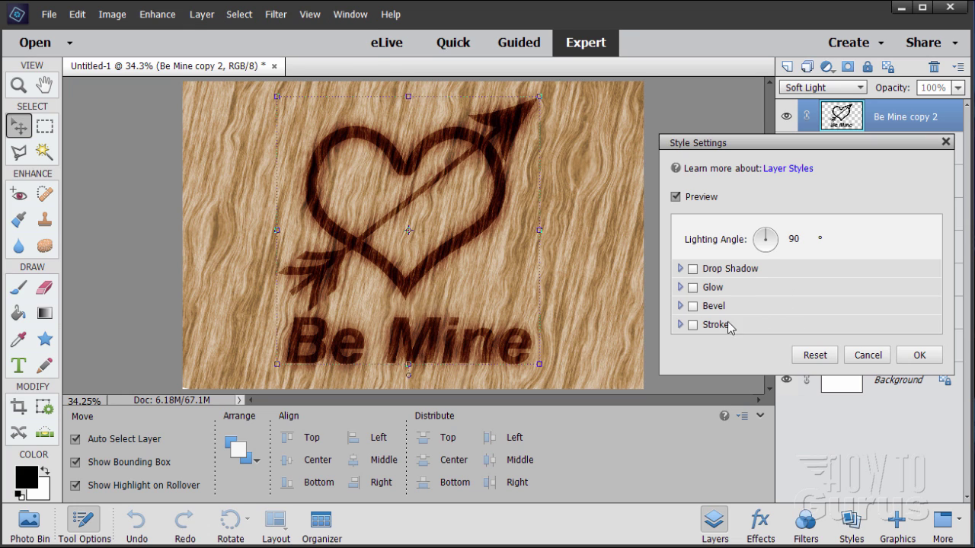
left_click(693, 306)
left_click(864, 329)
type("5")
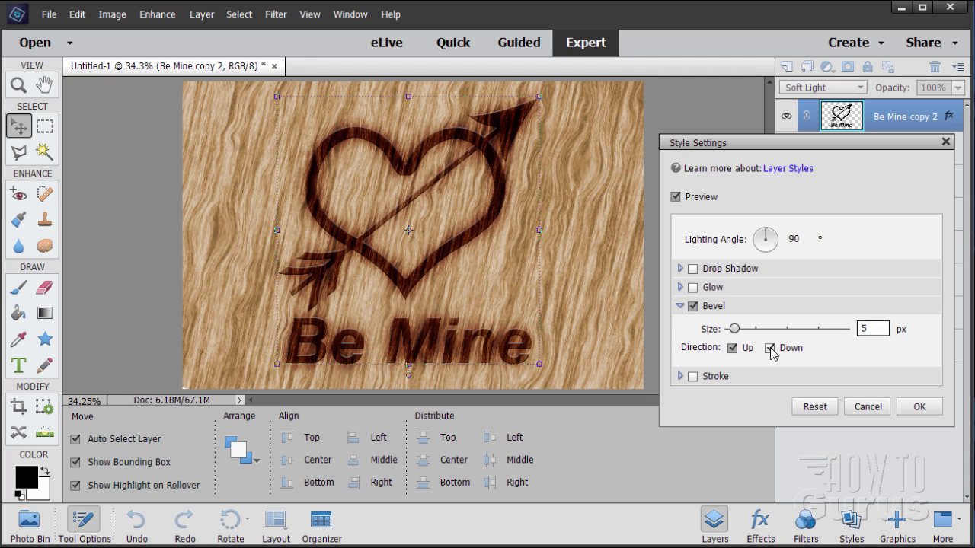
left_click(771, 350)
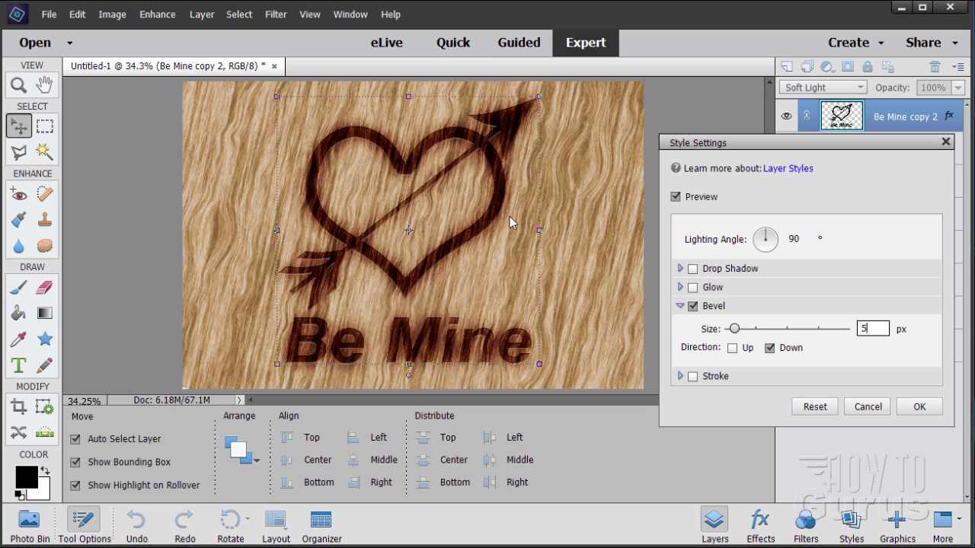
left_click(919, 406)
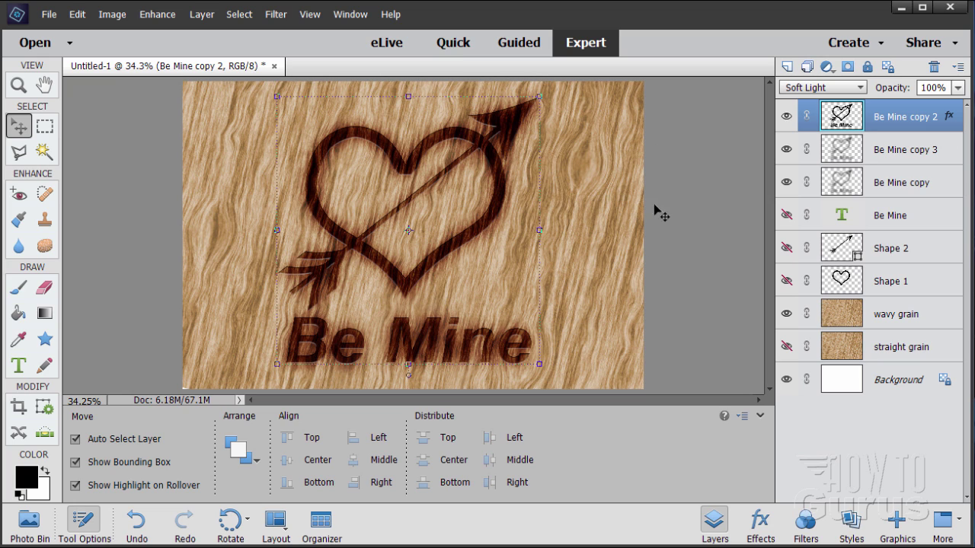
left_click(708, 235)
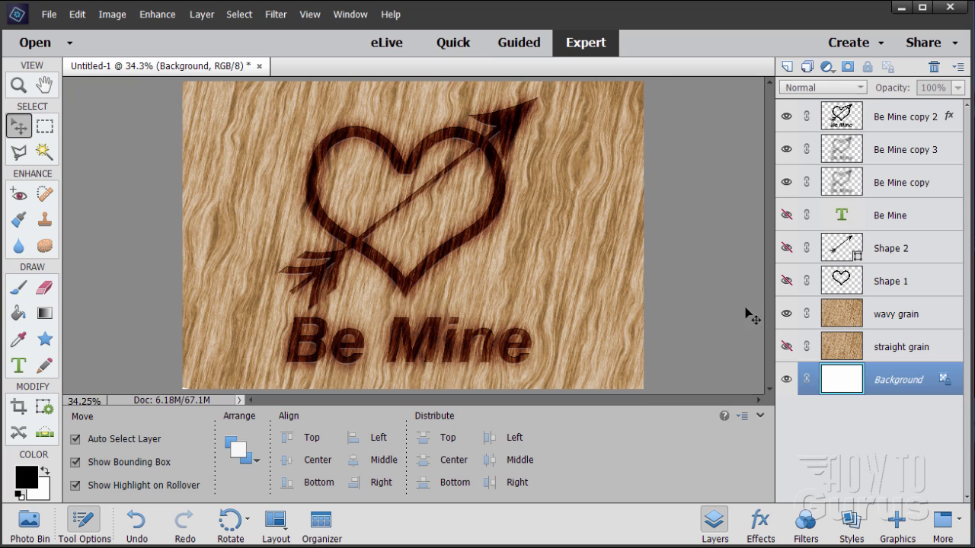
Show the straight grain layer and toggle the wavy grain layer's visibility to compare both wood backgrounds, ending with wavy grain shown.
left_click(786, 348)
left_click(787, 316)
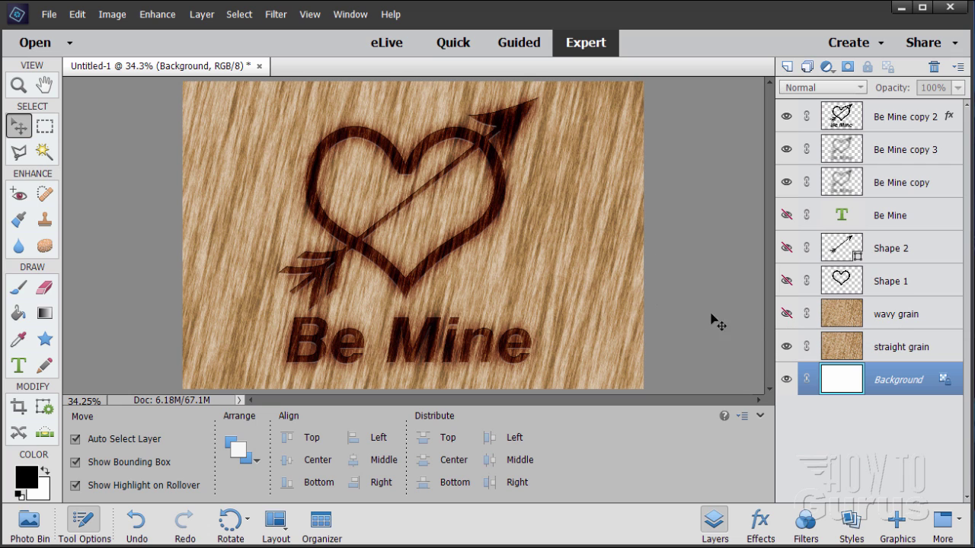
left_click(786, 315)
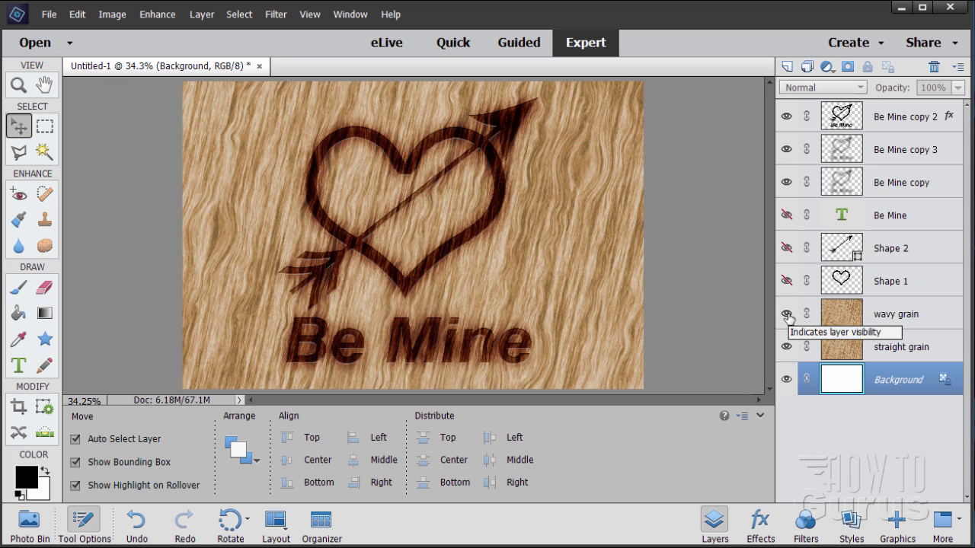
left_click(787, 315)
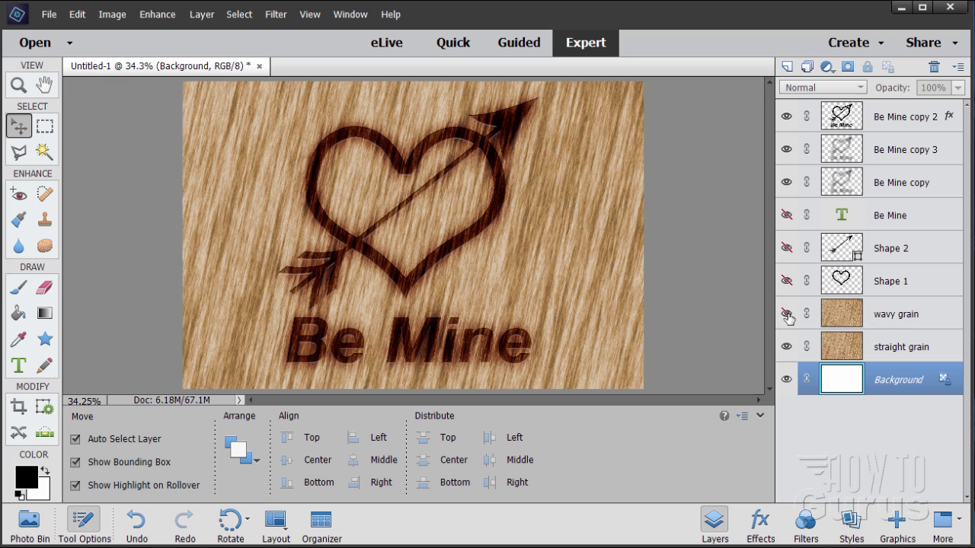
left_click(787, 316)
left_click(787, 315)
left_click(787, 316)
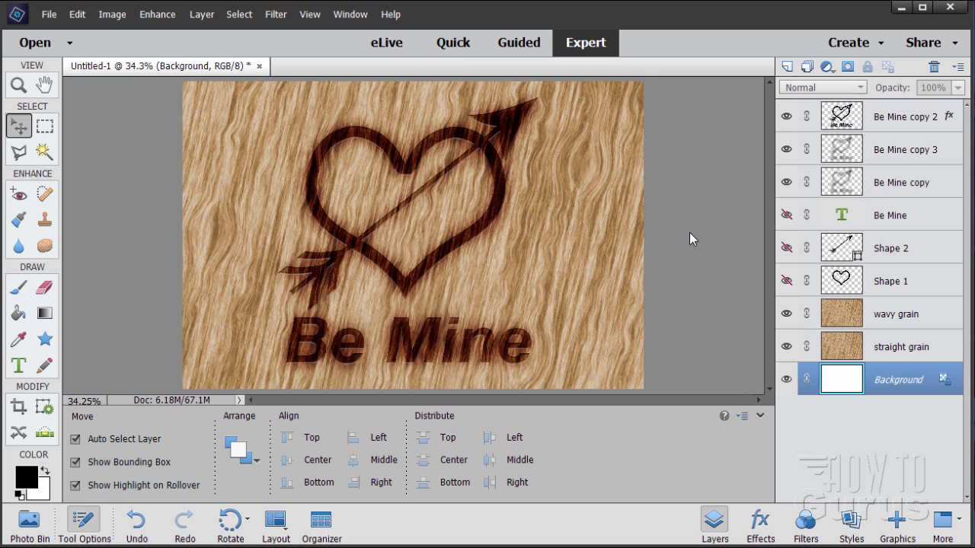